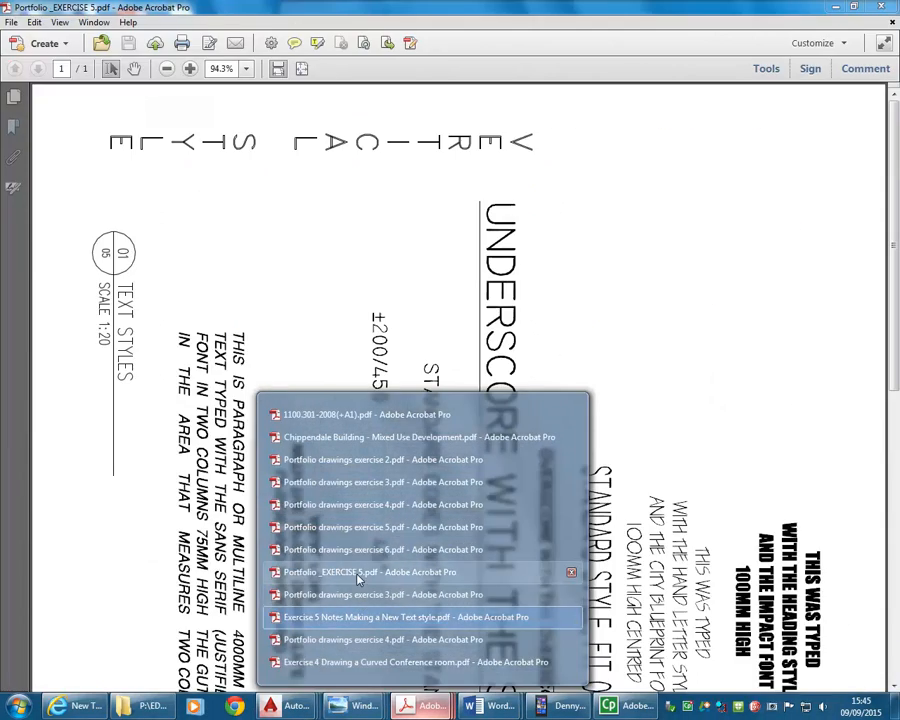
- Bring up Portfolio _EXERCISE 5.pdf in Adobe Acrobat and rotate its view counterclockwise so the page reads upright
left_click(358, 574)
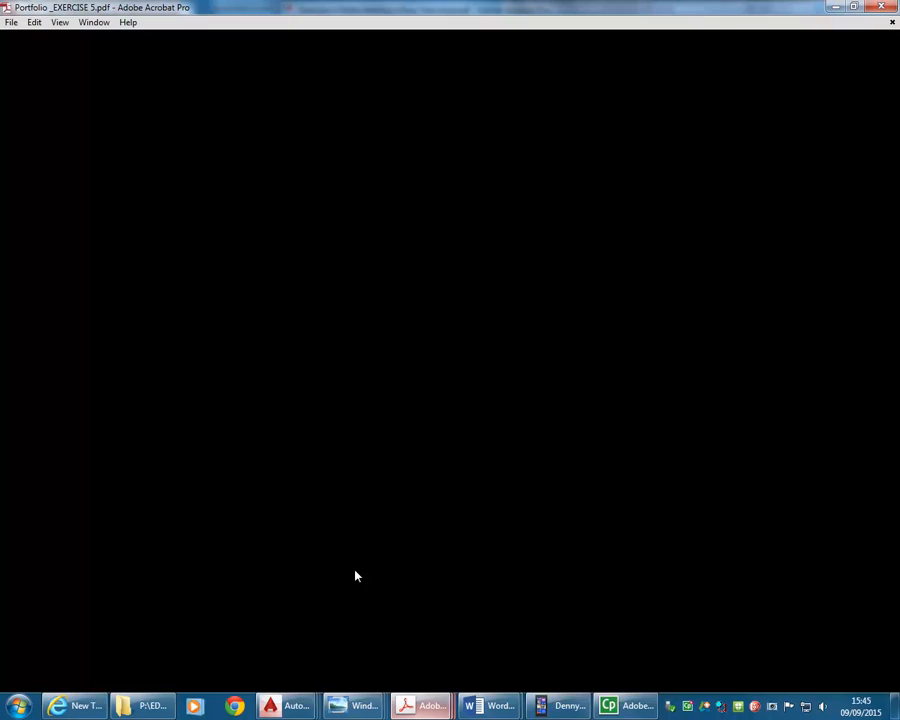
left_click(62, 23)
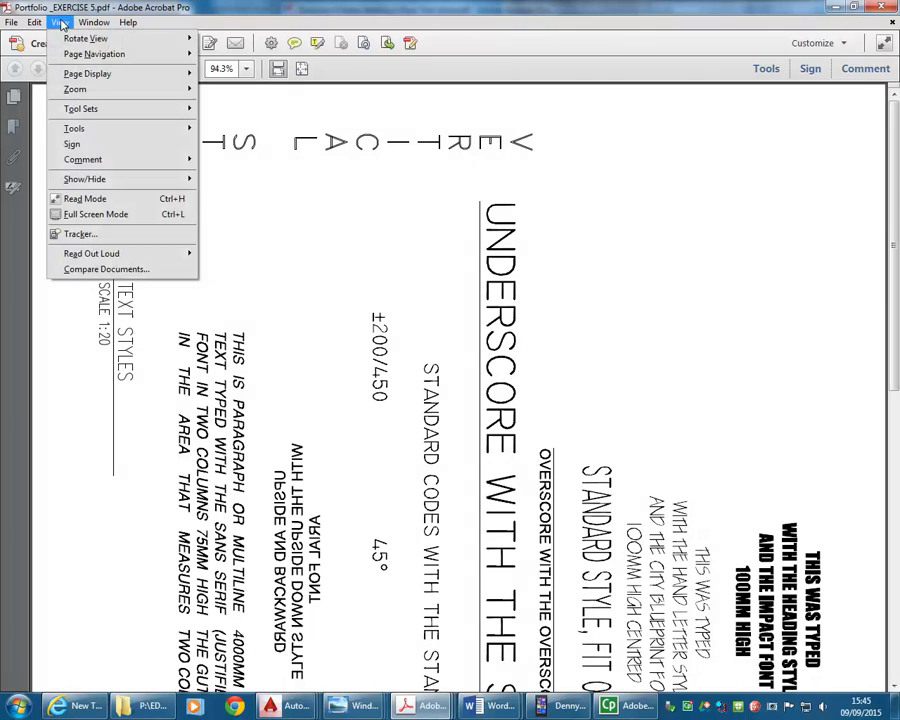
mouse_move(90, 38)
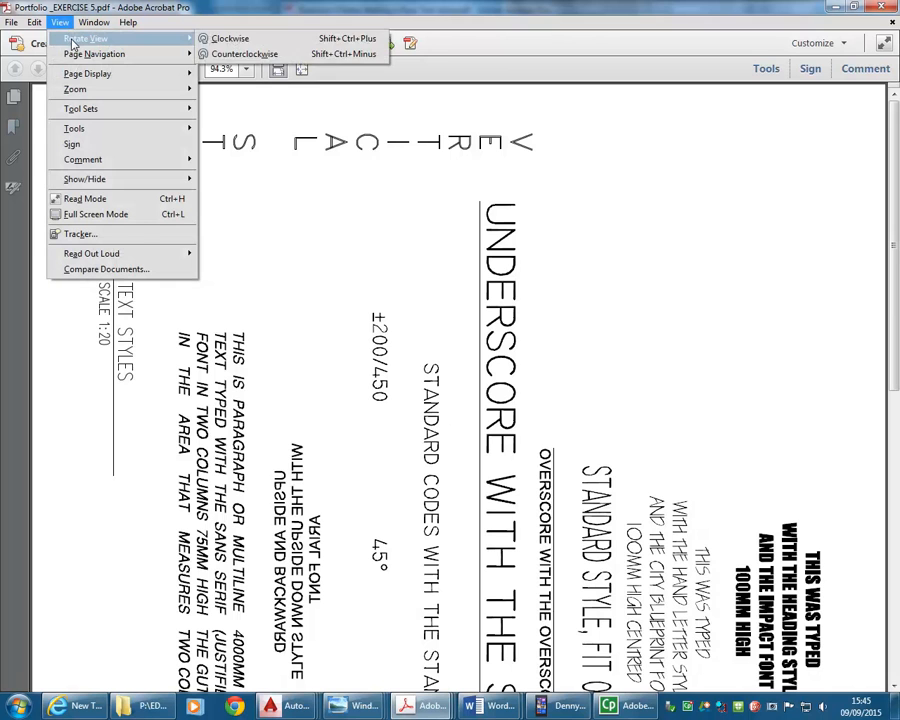
left_click(240, 56)
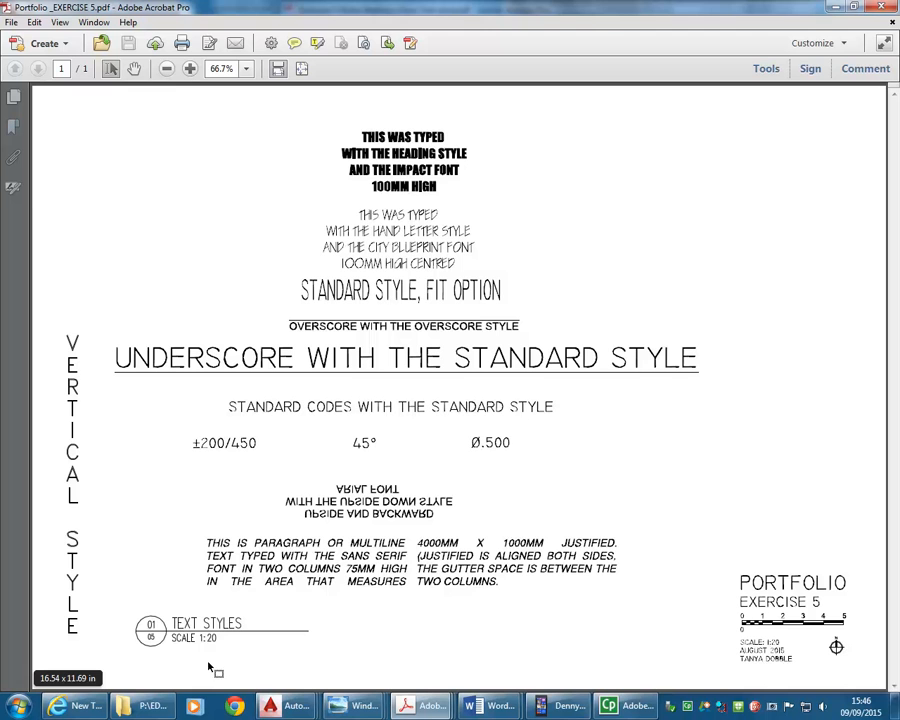
- Switch to Chippendale v5.dwg in AutoCAD and examine the brick wall and slab detail on the A3@Details layout
mouse_move(271, 708)
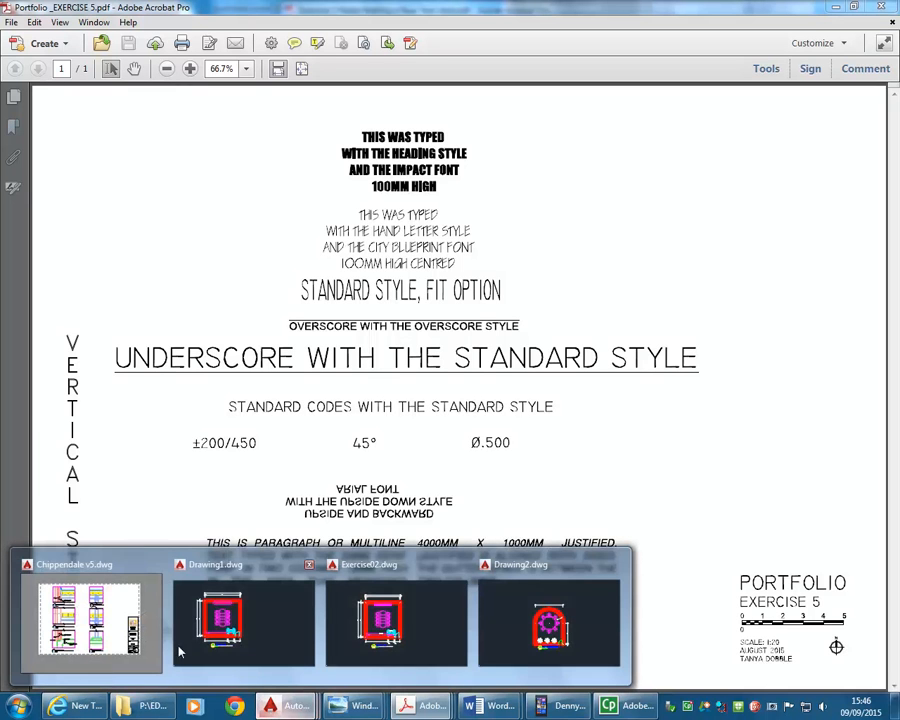
left_click(98, 638)
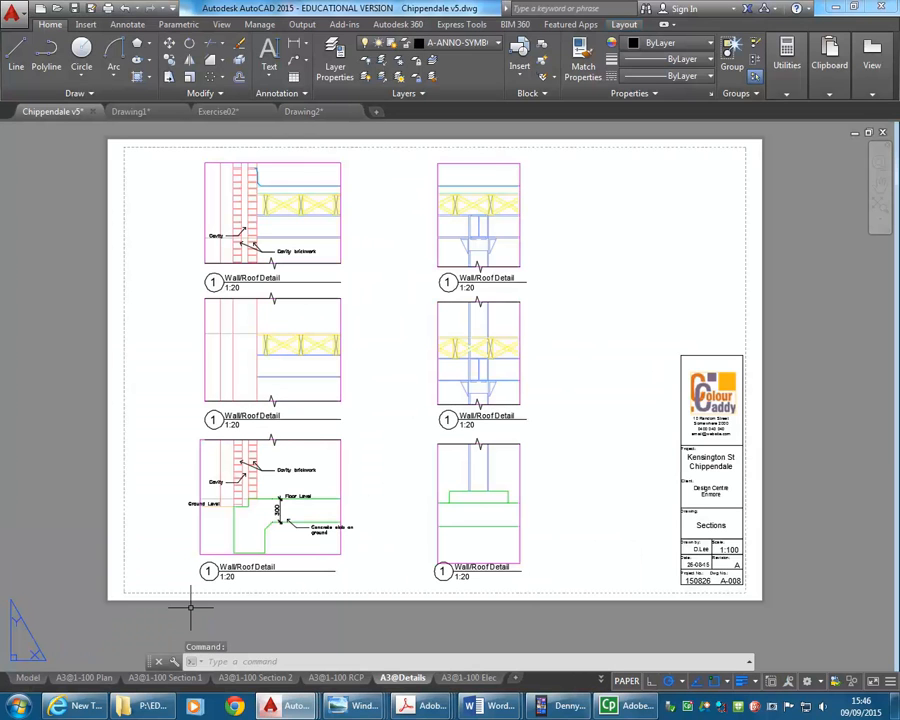
middle_click_drag(416, 338, 437, 365)
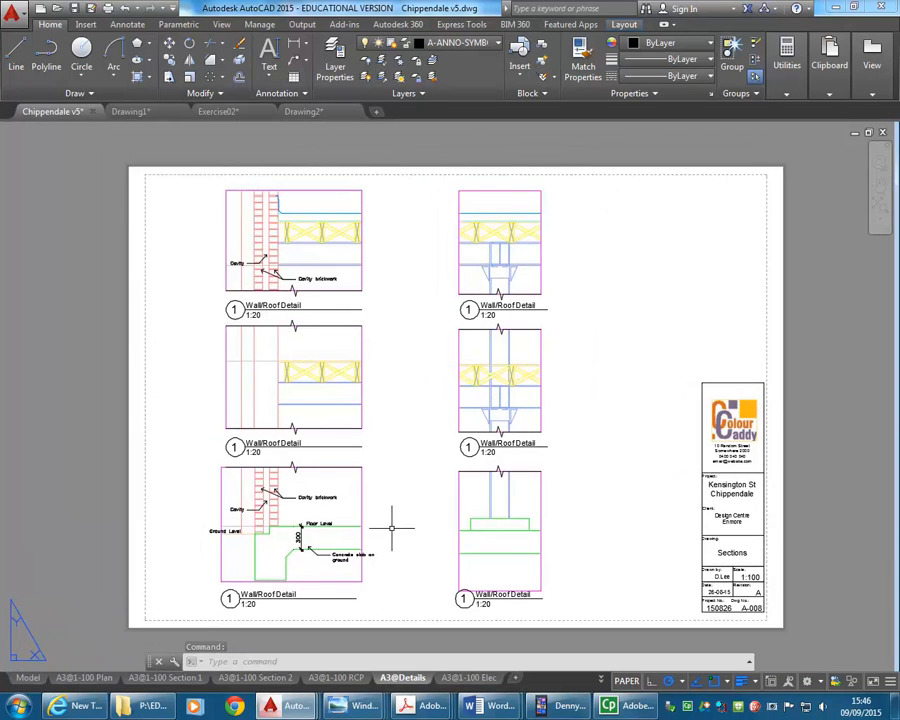
scroll(392, 527, "up", 5)
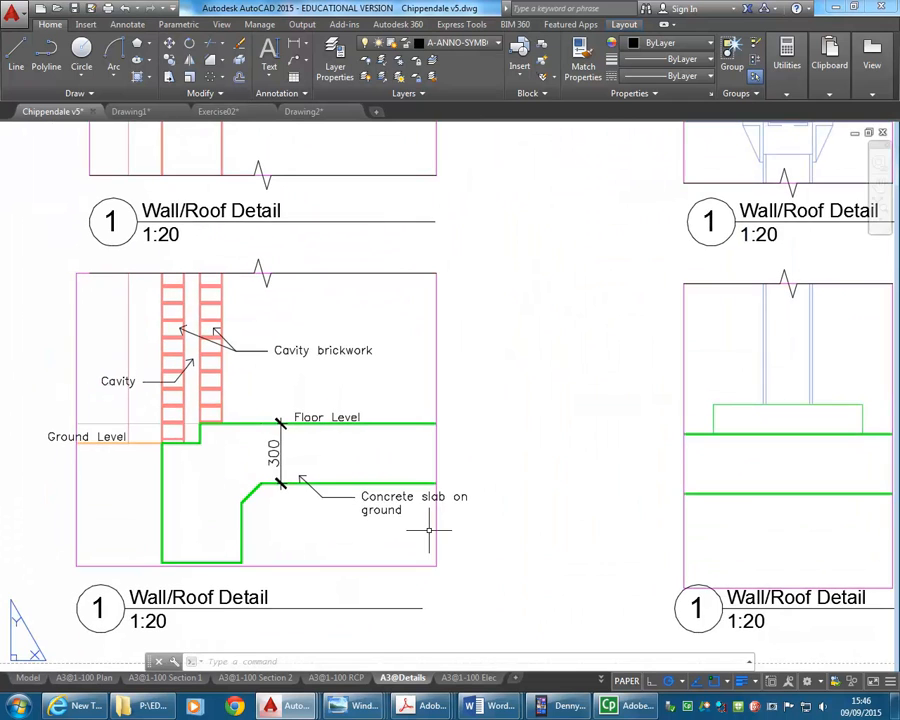
middle_click_drag(429, 530, 500, 528)
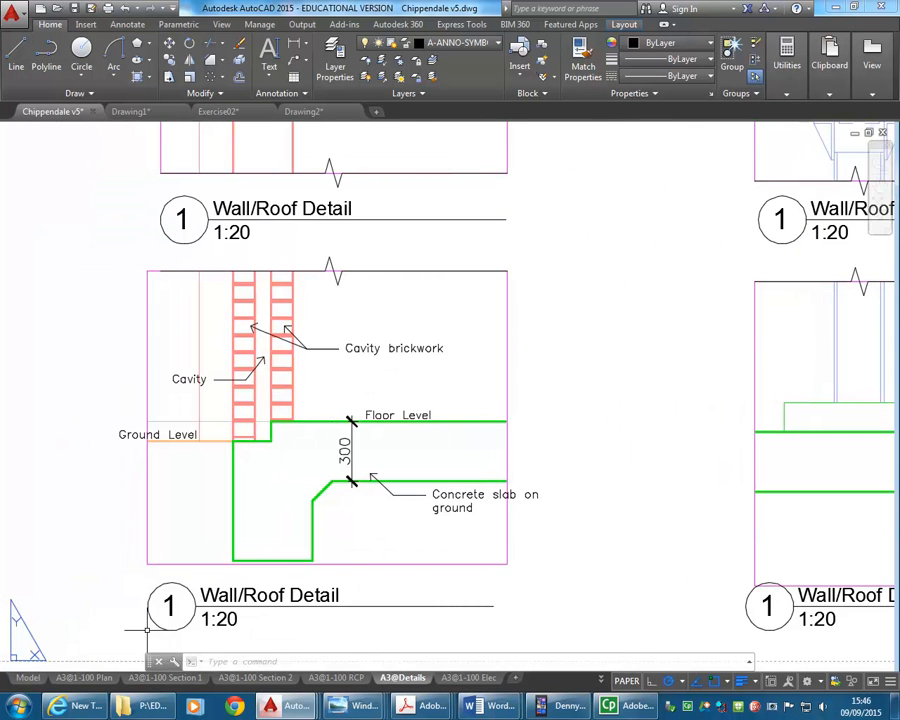
- Examine the 03/A-008 detail callout and its footing note on the A3@1-100 Section 1 layout
left_click(165, 678)
scroll(210, 480, "up", 2)
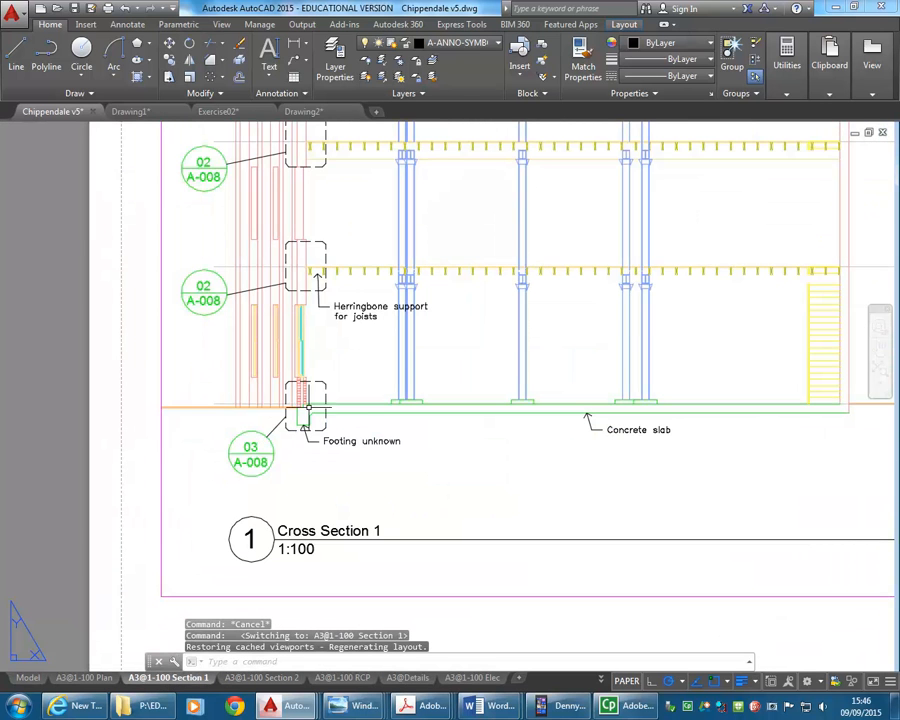
scroll(307, 447, "up", 4)
scroll(307, 447, "down", 2)
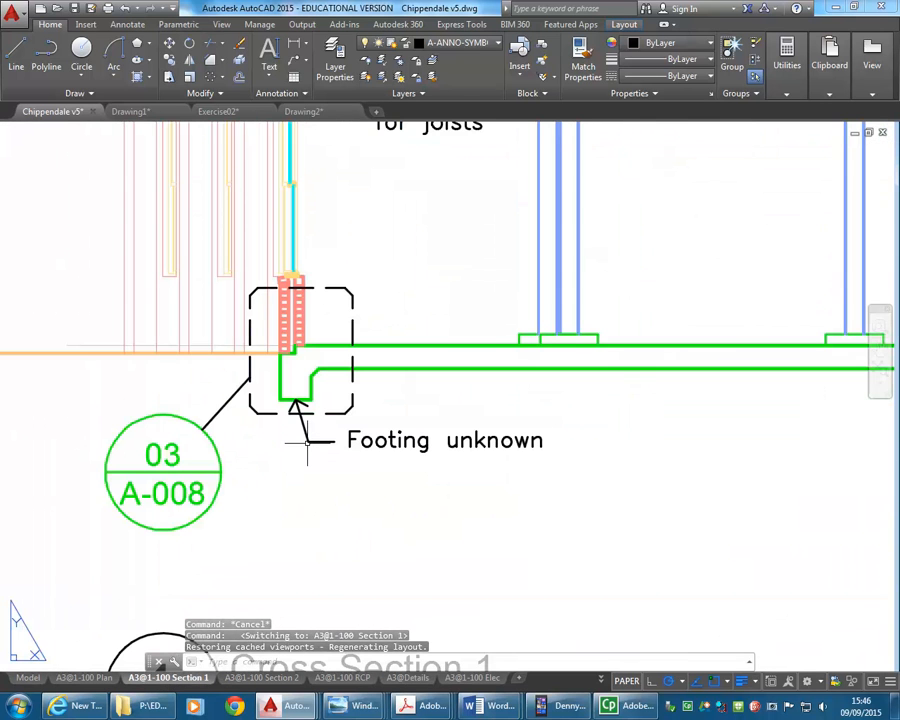
scroll(170, 578, "down", 3)
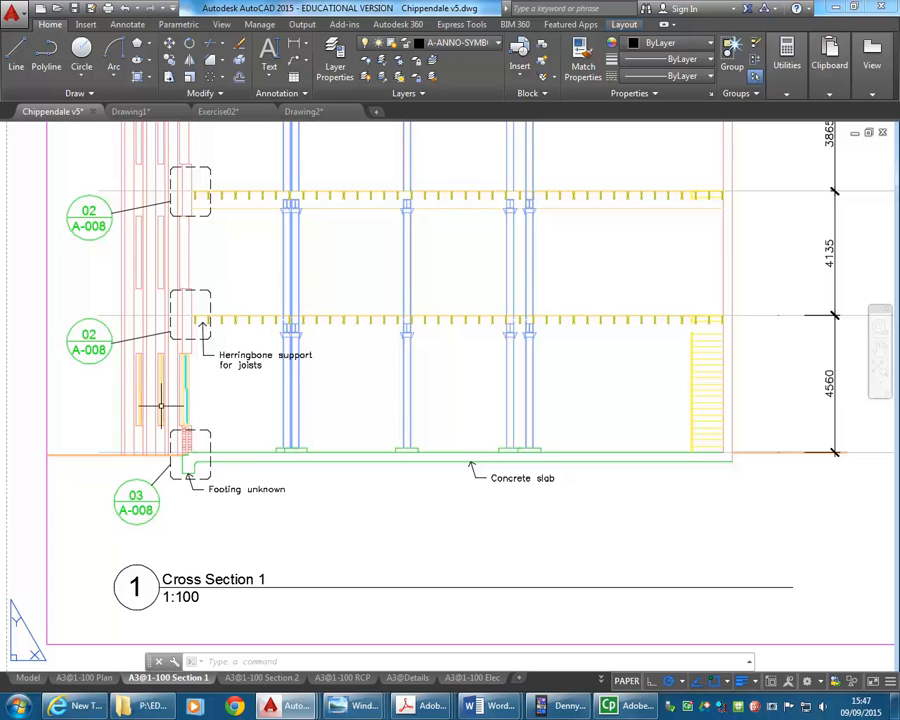
scroll(170, 460, "up", 5)
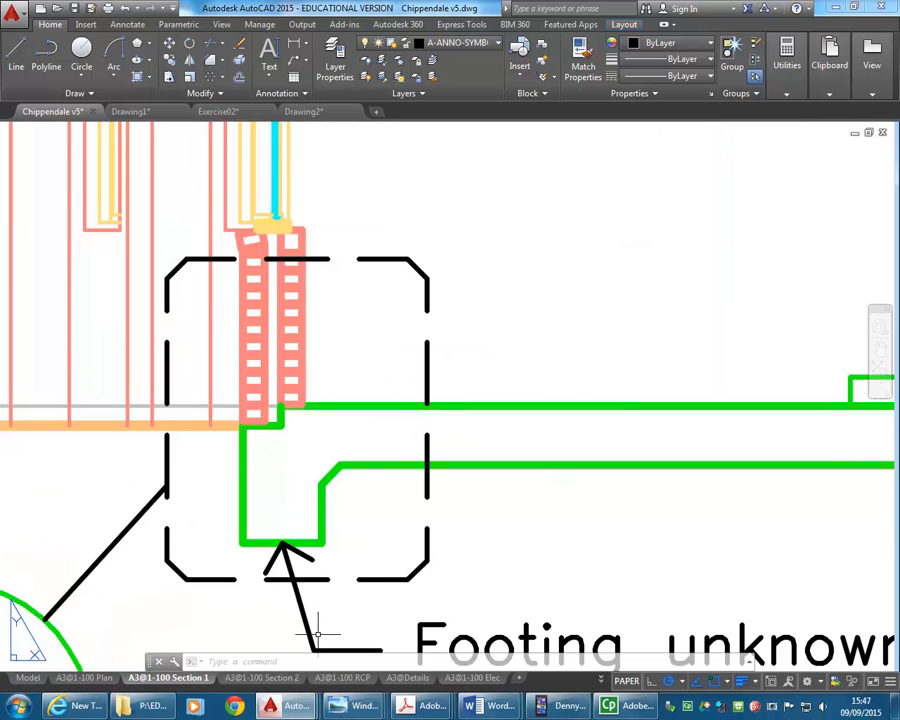
- Compare the annotations of the footing detail on the A3@Details layout with the same footing in model space
left_click(410, 679)
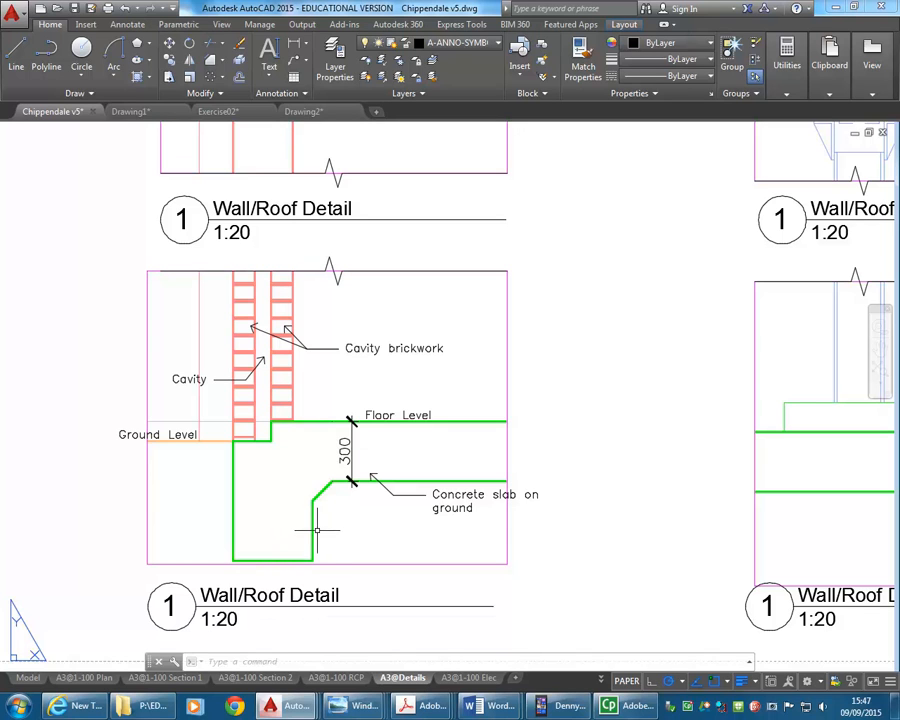
left_click(27, 678)
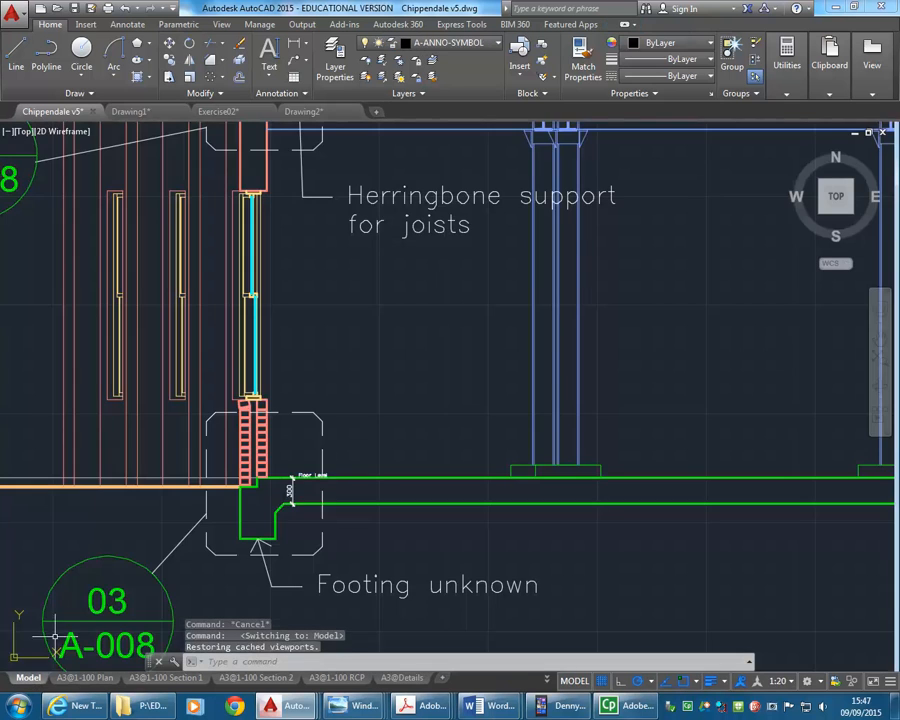
scroll(280, 506, "up", 4)
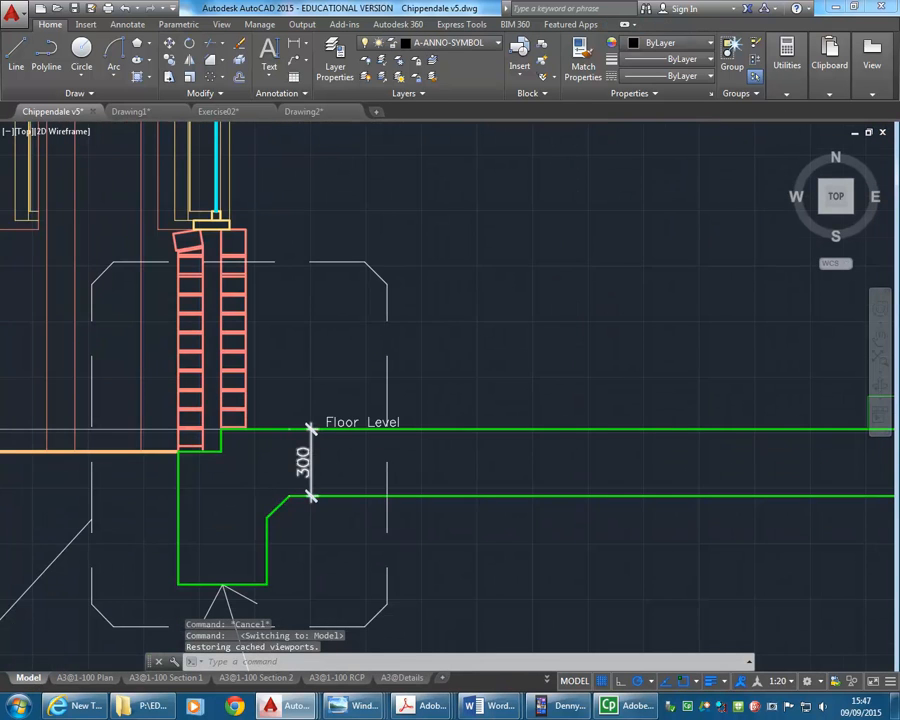
scroll(307, 467, "up", 2)
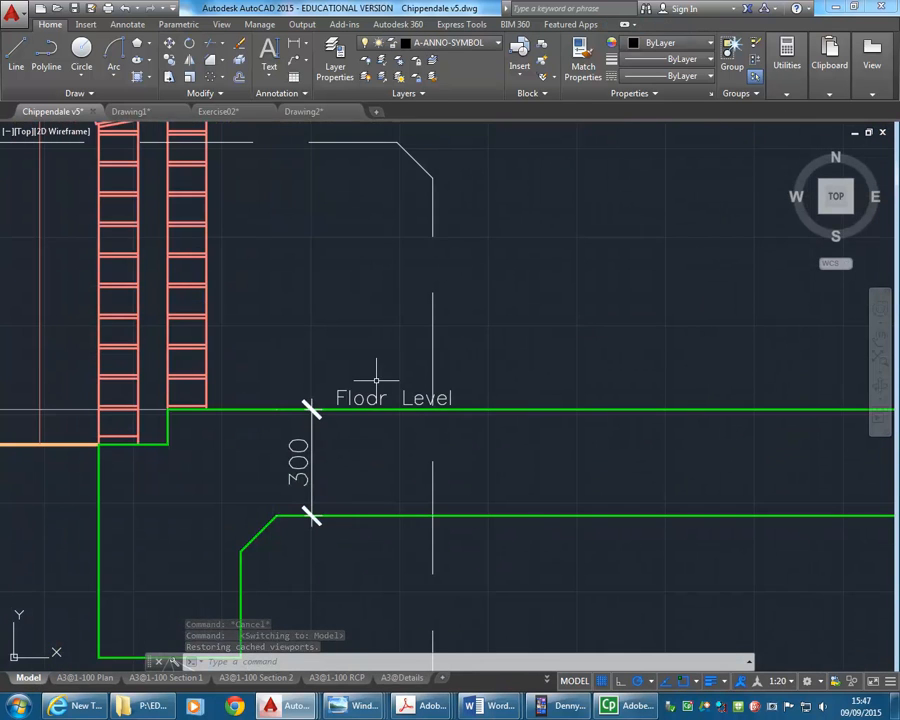
scroll(298, 400, "down", 4)
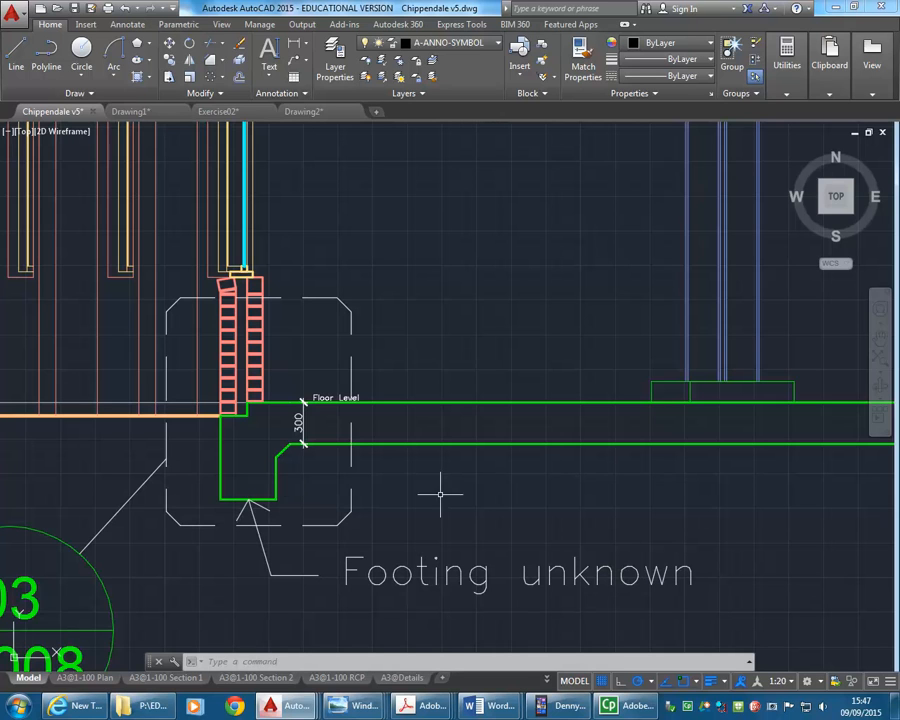
- Review the available annotation scales in model space and the annotated section around the footing and floor joists
left_click(786, 681)
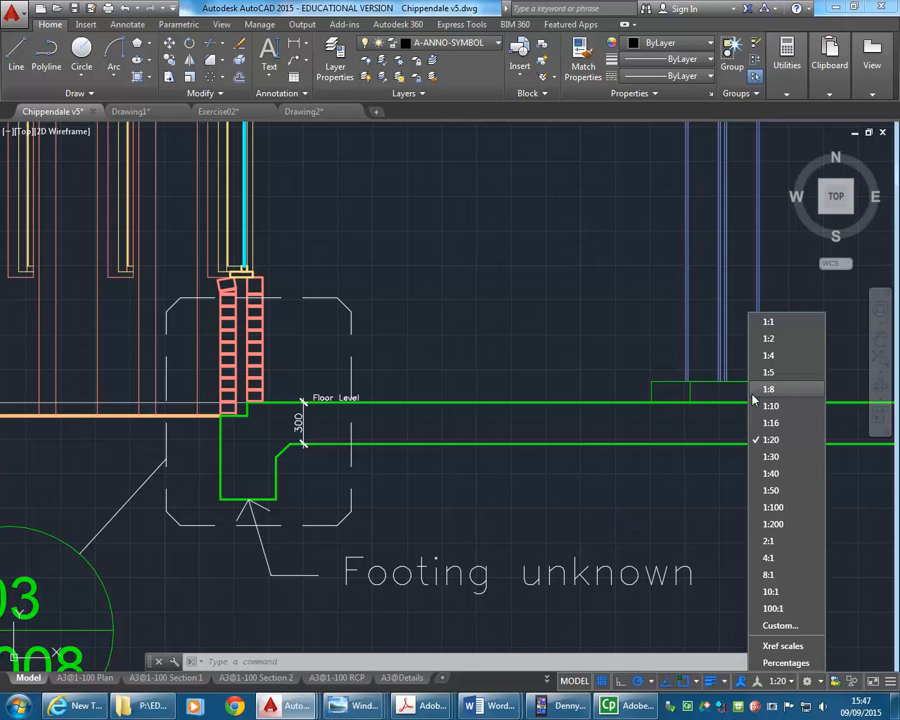
left_click(503, 497)
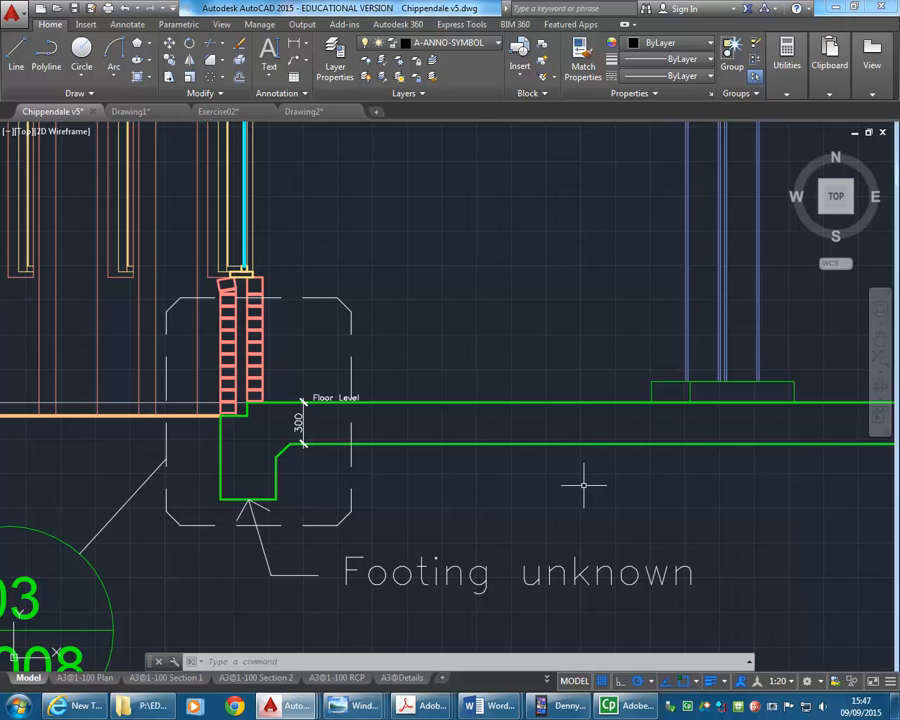
middle_click_drag(404, 484, 307, 522)
scroll(307, 522, "down", 2)
scroll(370, 376, "down", 2)
mouse_move(369, 382)
middle_mouse_down()
mouse_move(293, 486)
mouse_move(321, 467)
middle_mouse_up()
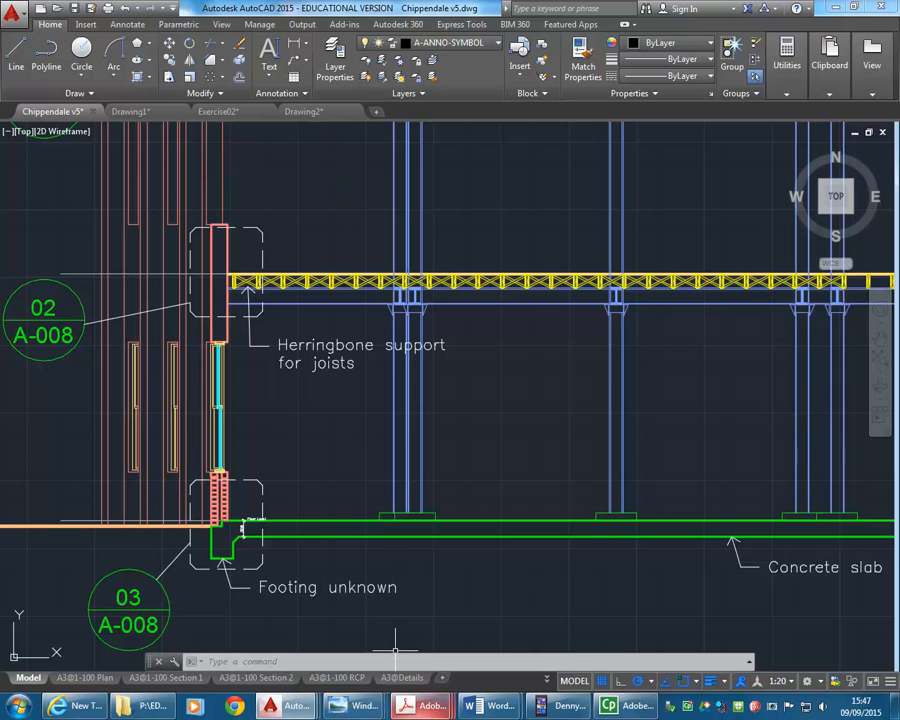
- Read the text style steps in Exercise 5 Notes Making a New Text style.pdf in Adobe Acrobat and return to AutoCAD
mouse_move(425, 705)
mouse_move(380, 637)
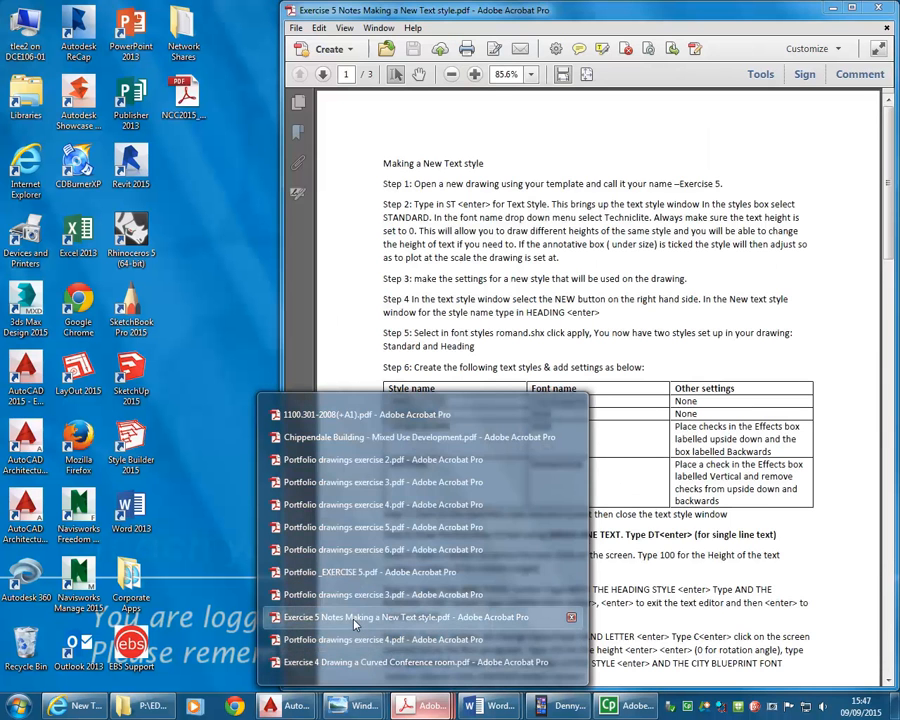
left_click(380, 617)
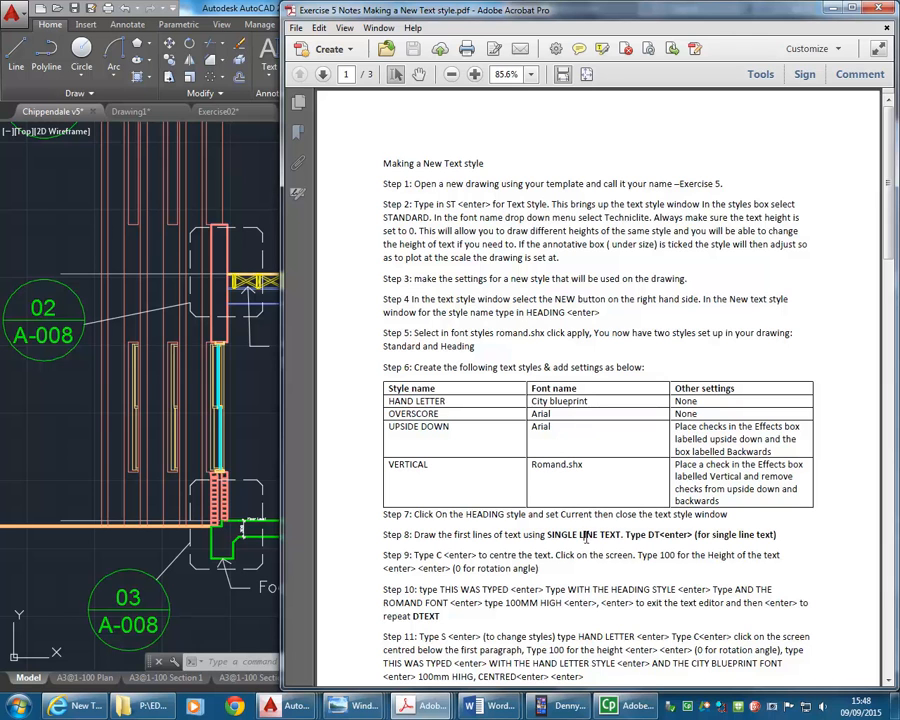
scroll(585, 537, "down", 1)
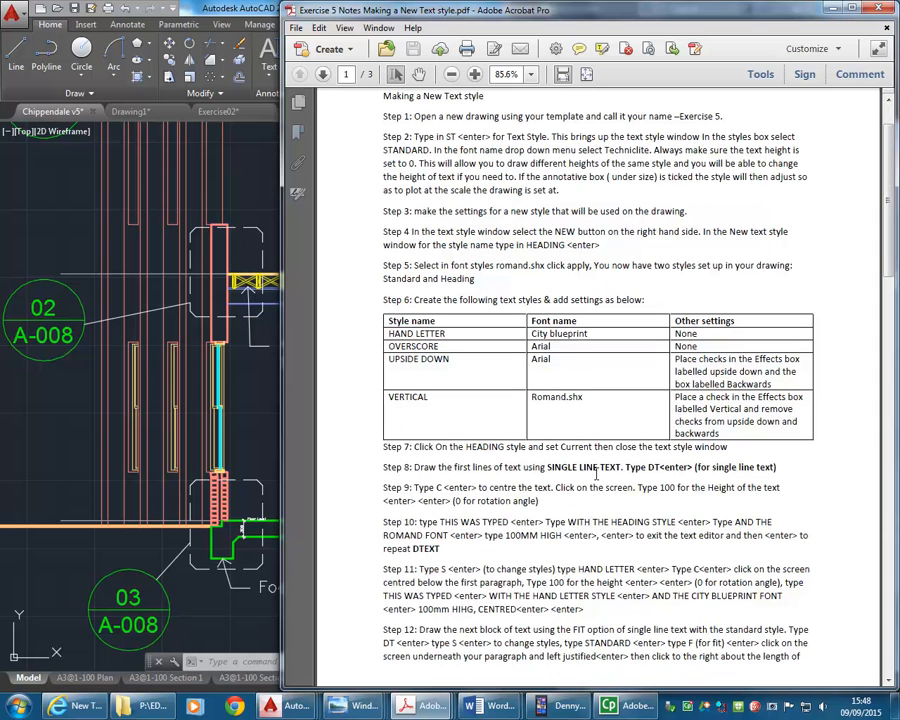
left_click_drag(660, 487, 674, 488)
left_click_drag(659, 488, 679, 488)
left_click(561, 474)
left_click(834, 8)
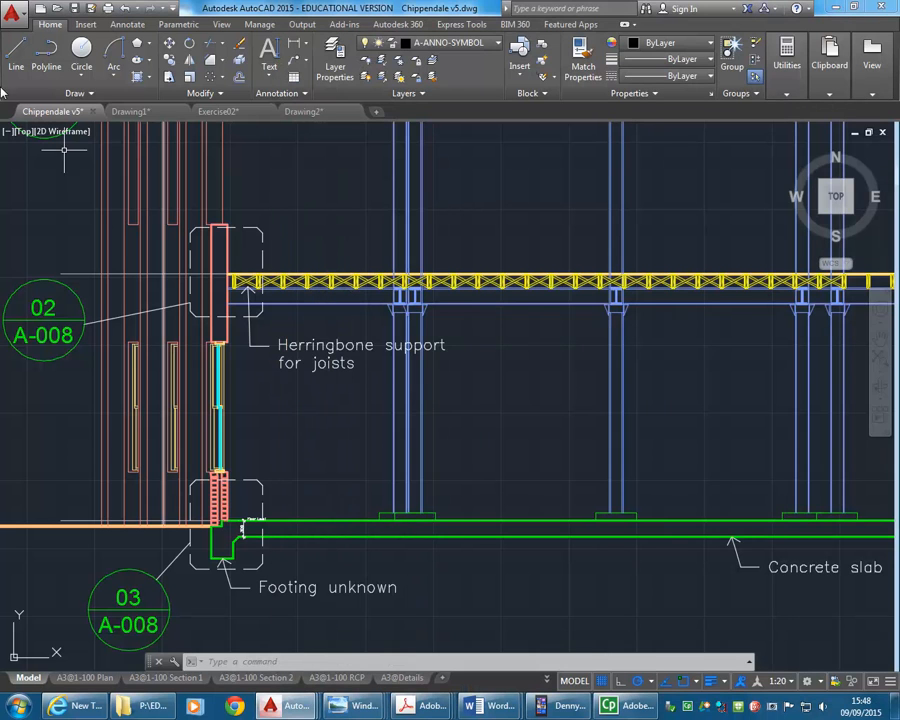
- Create a new drawing from the acadiso.dwt template
left_click(10, 12)
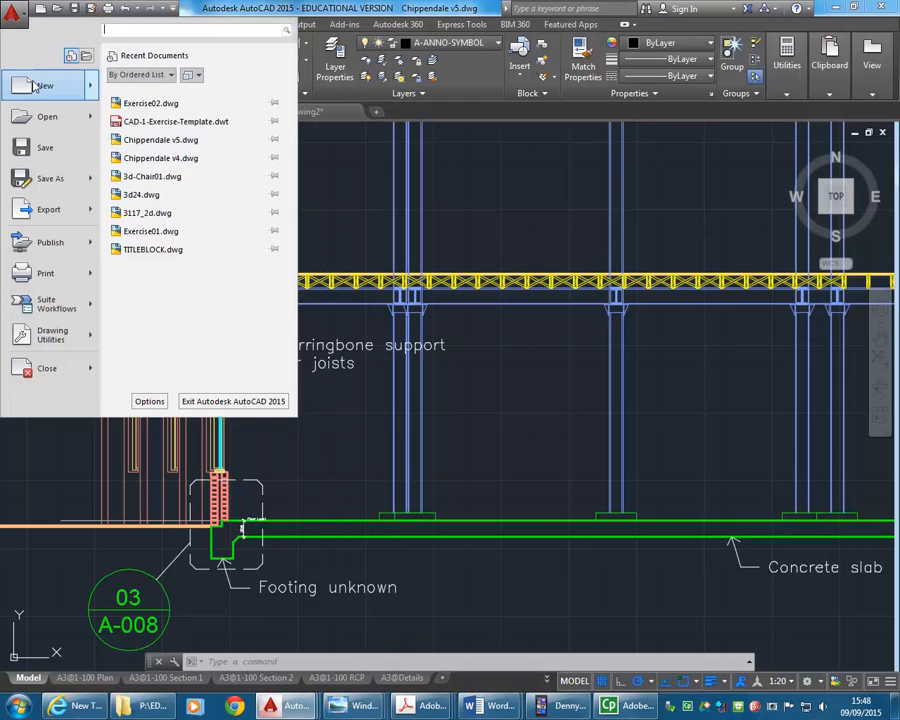
mouse_move(36, 86)
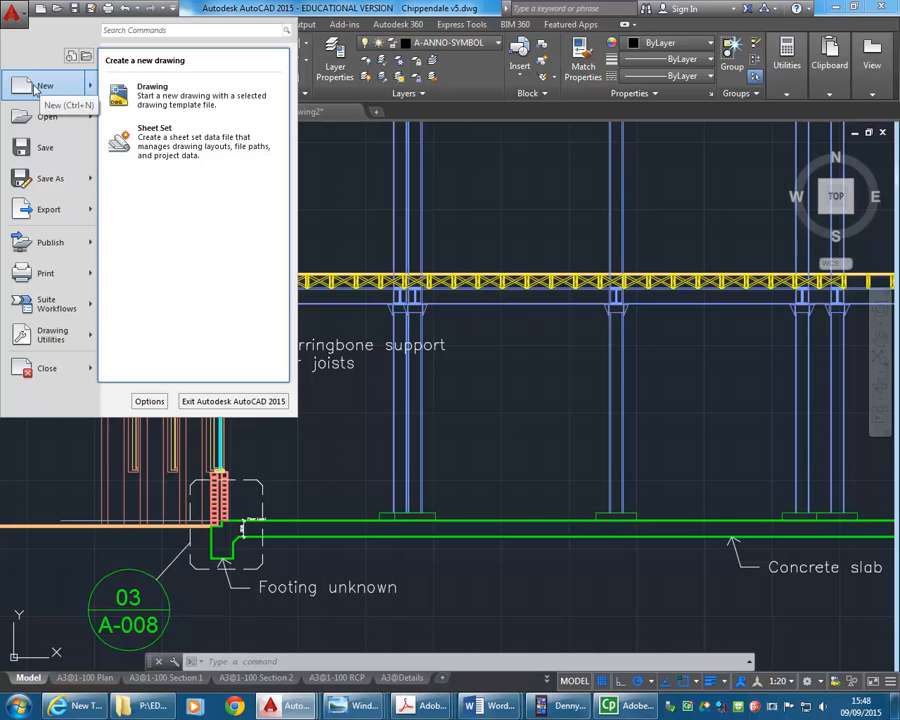
left_click(36, 88)
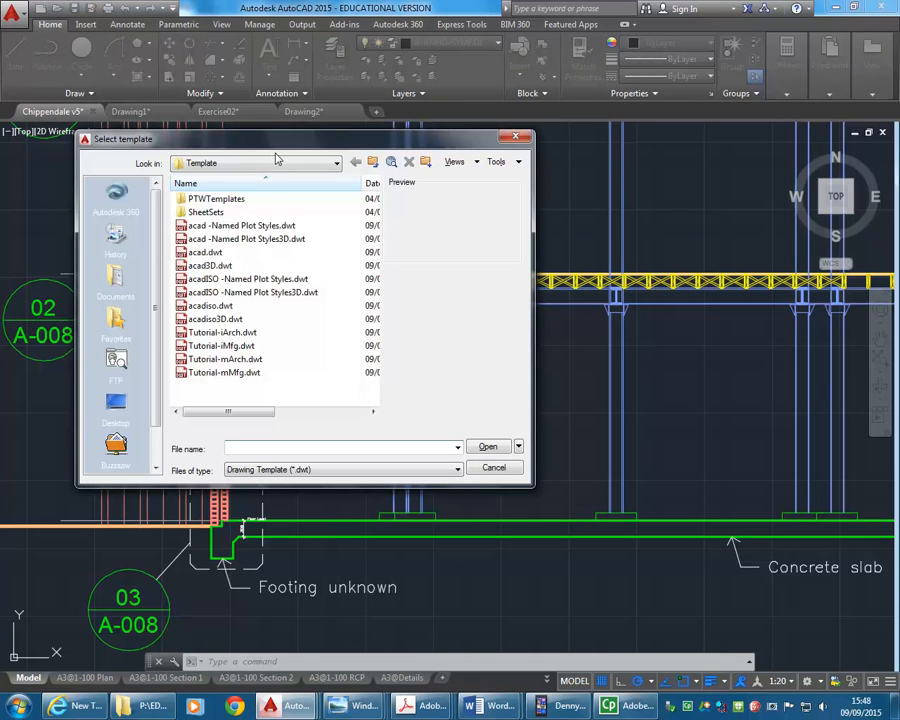
left_click(211, 306)
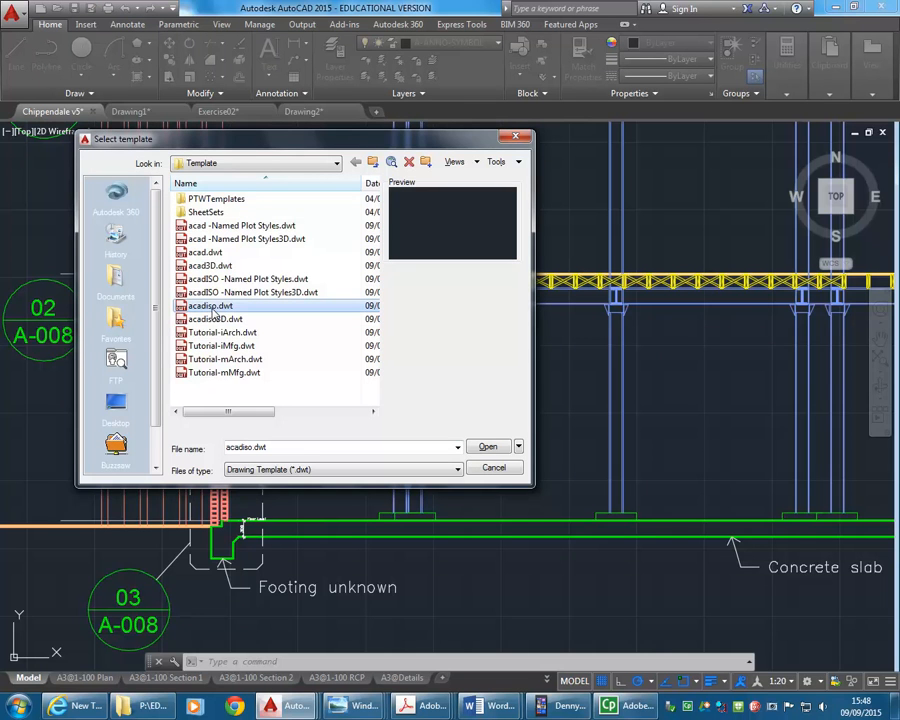
double_click(199, 310)
- Dock the new drawing's window beside the exercise PDF and widen it to about two thirds of the screen
key("super+Left")
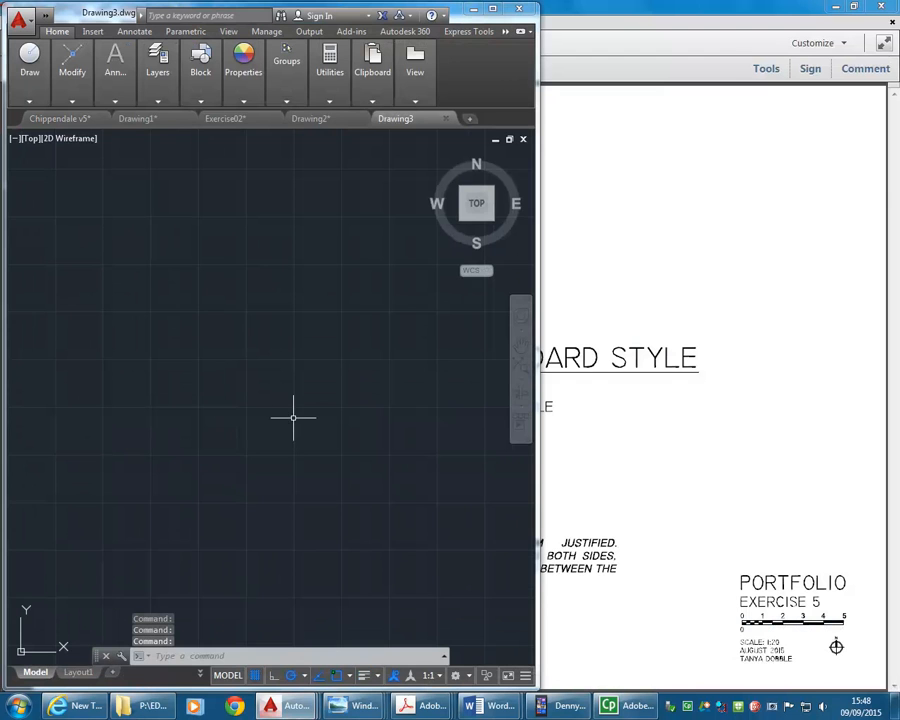
left_click_drag(535, 463, 615, 463)
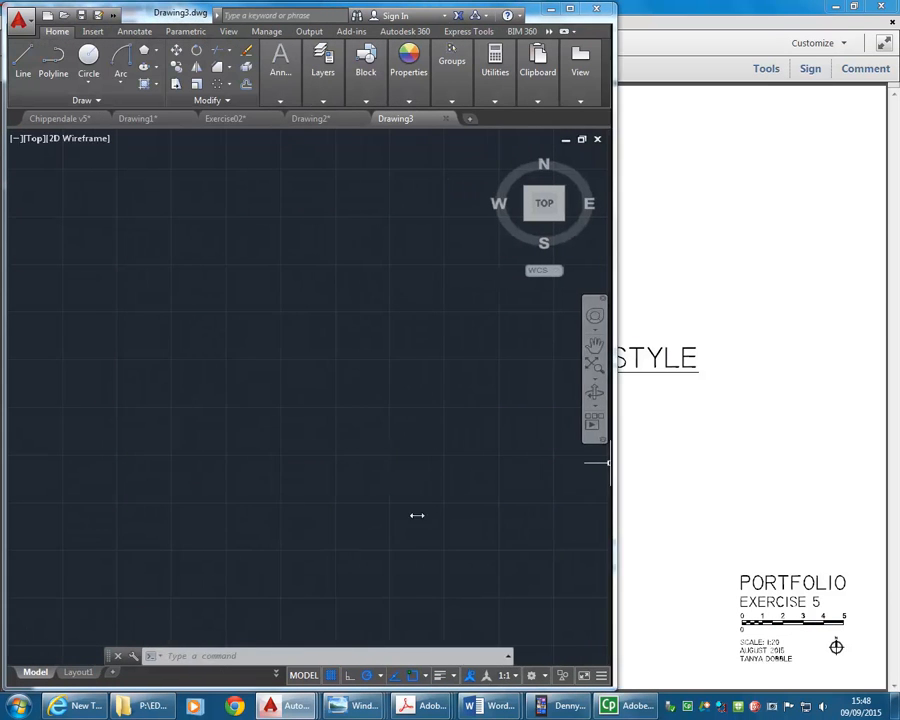
mouse_move(268, 476)
middle_mouse_down()
mouse_move(339, 458)
mouse_move(338, 424)
mouse_move(368, 387)
middle_mouse_up()
type("ST")
key("Return")
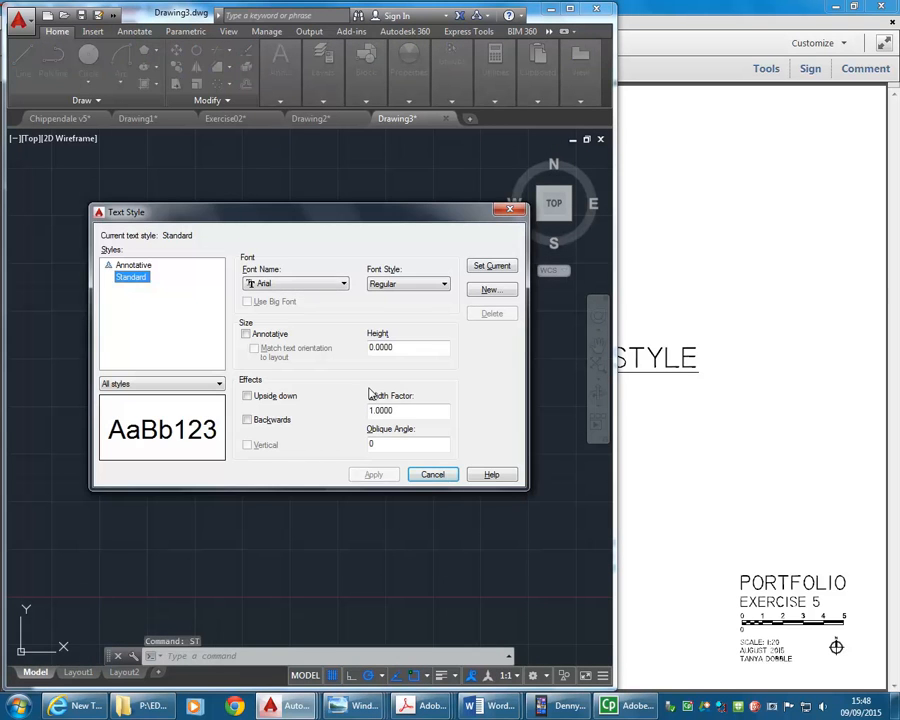
key("Escape")
- Open the text style settings for the new drawing and switch to the Portfolio _EXERCISE 5 PDF in Adobe Acrobat for reference
mouse_move(276, 93)
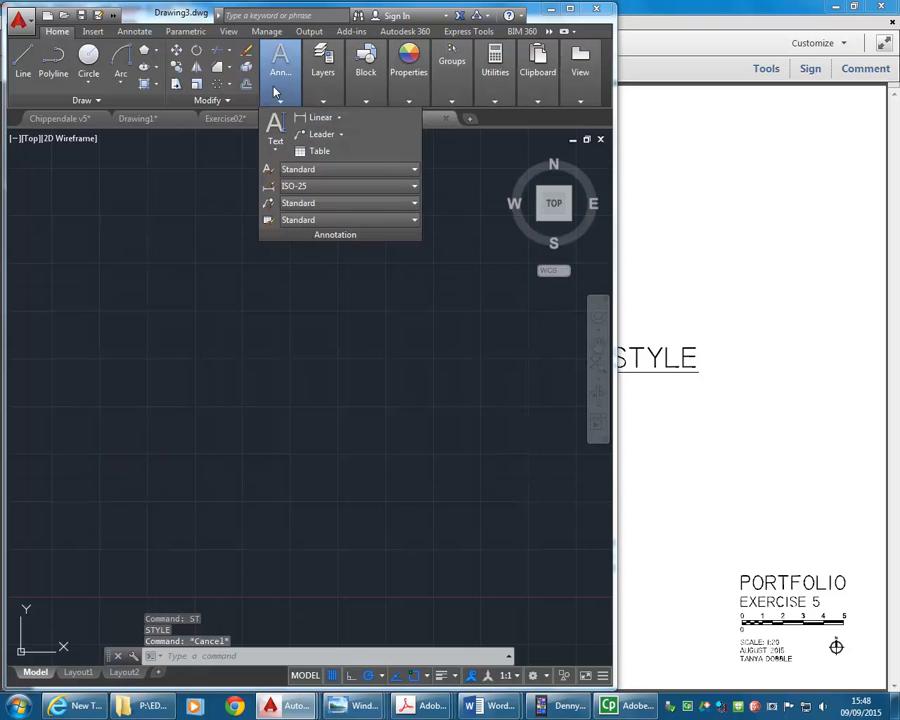
left_click(266, 171)
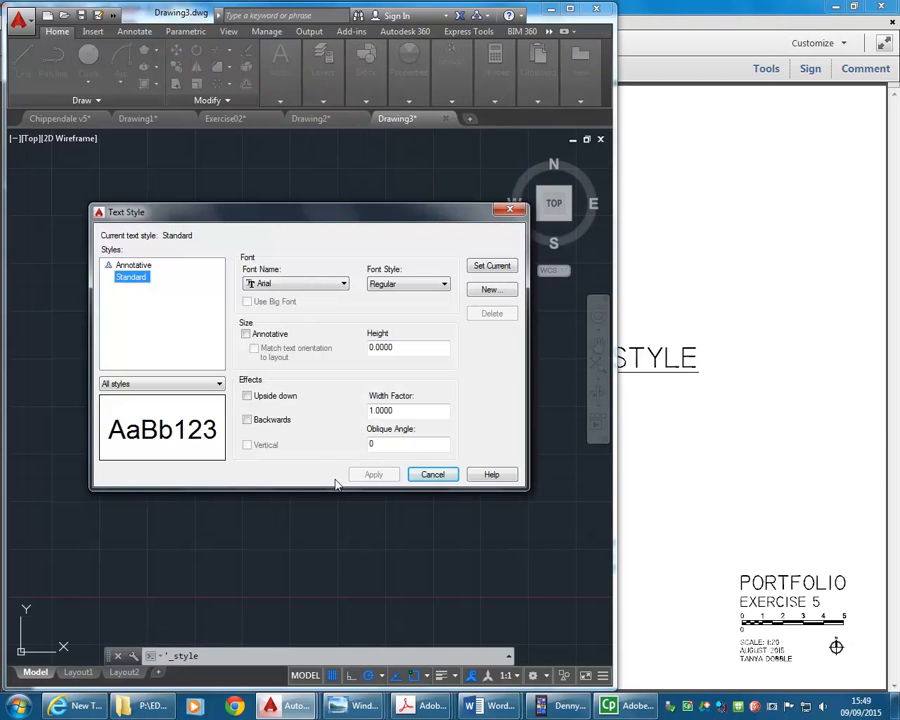
left_click(653, 497)
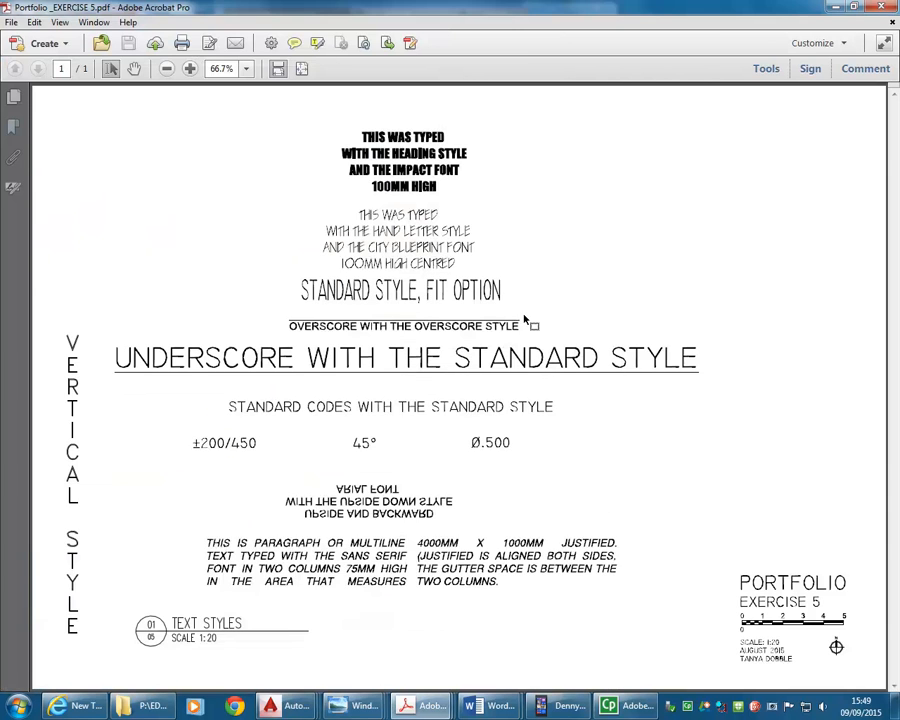
- Switch to Exercise 5 Notes Making a New Text style.pdf and read the text style steps from the start of the first page
left_click(430, 706)
mouse_move(408, 548)
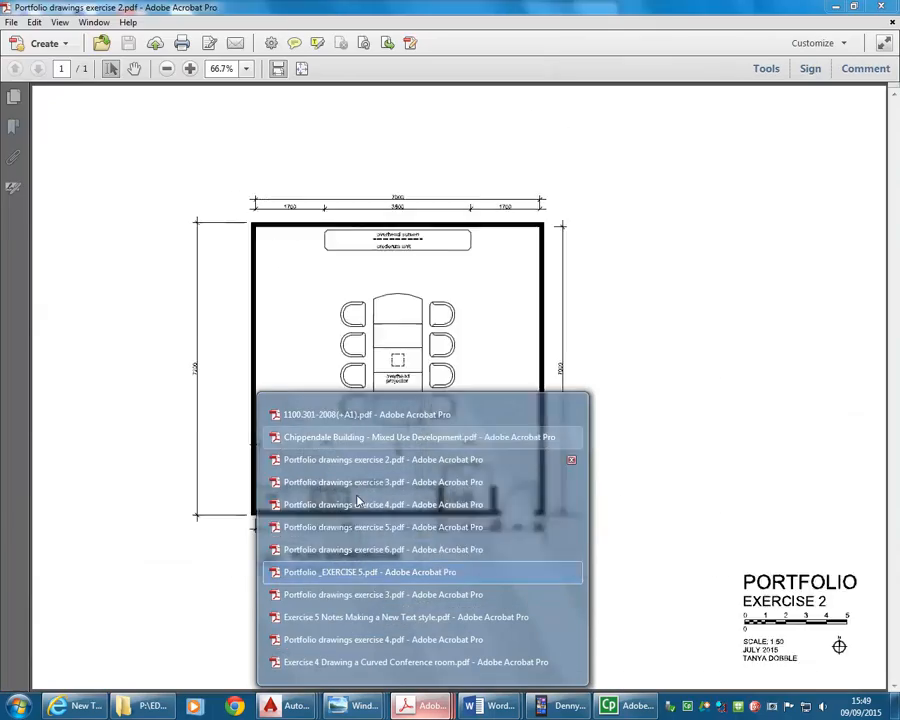
mouse_move(368, 596)
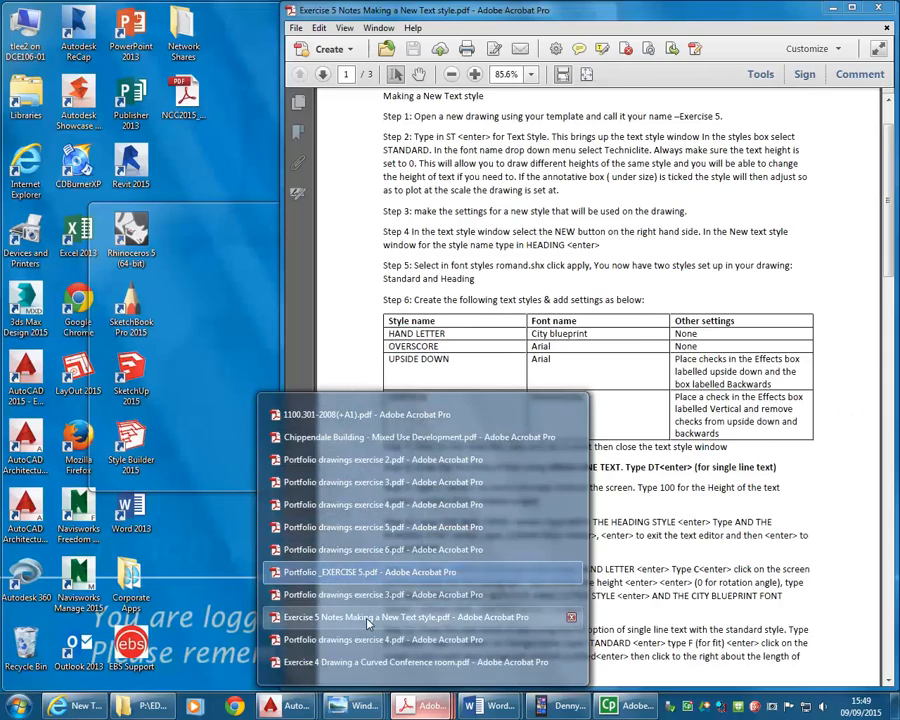
left_click(368, 618)
scroll(469, 302, "up", 2)
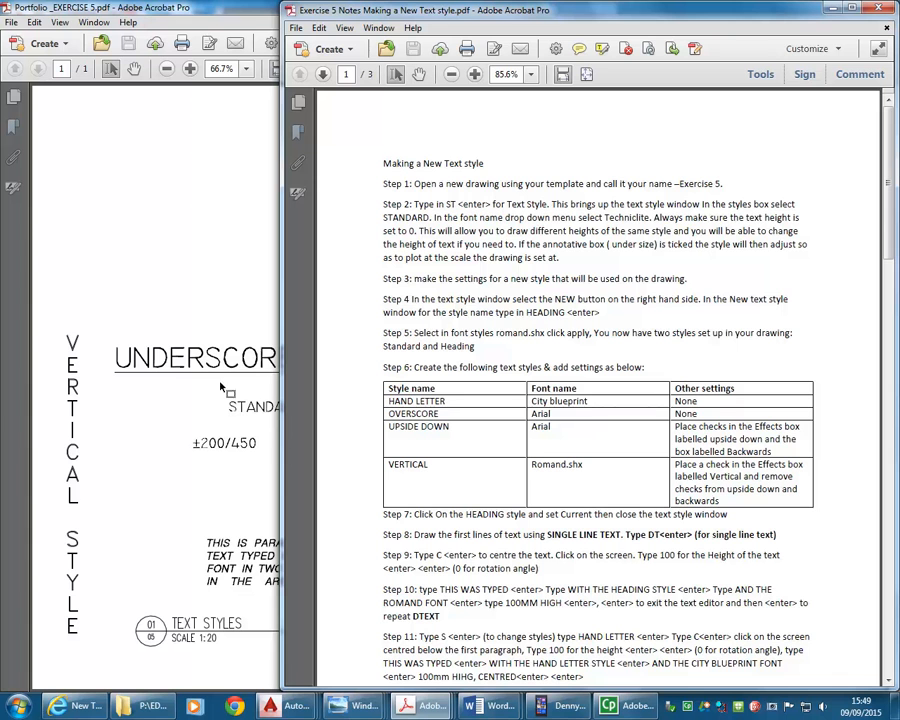
- Return to Drawing3 in AutoCAD and narrow the notes PDF window so more of the Text Style dialog shows beside it
mouse_move(291, 712)
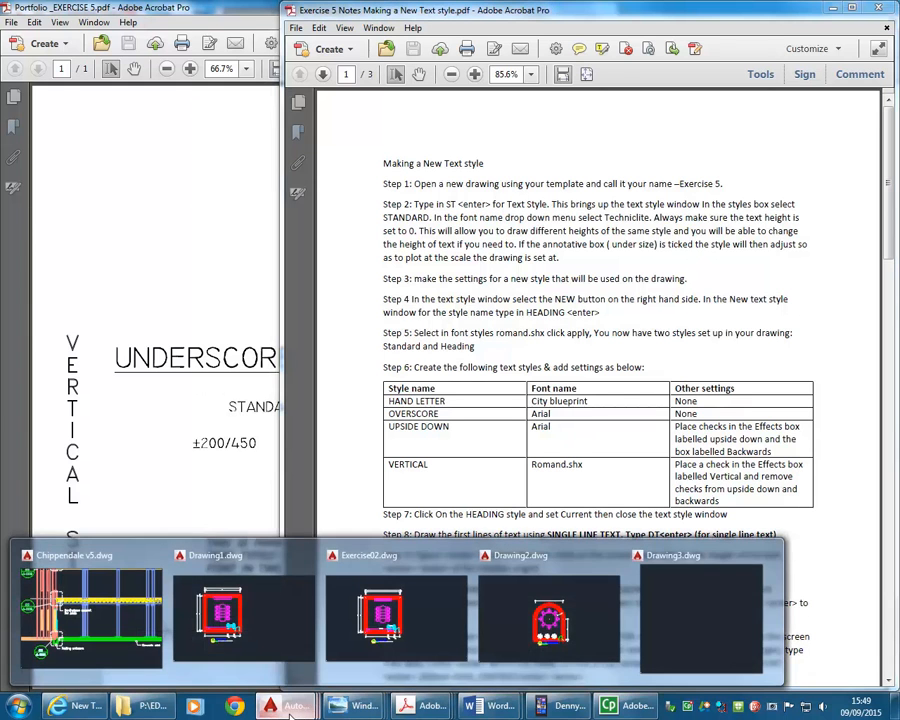
left_click(693, 640)
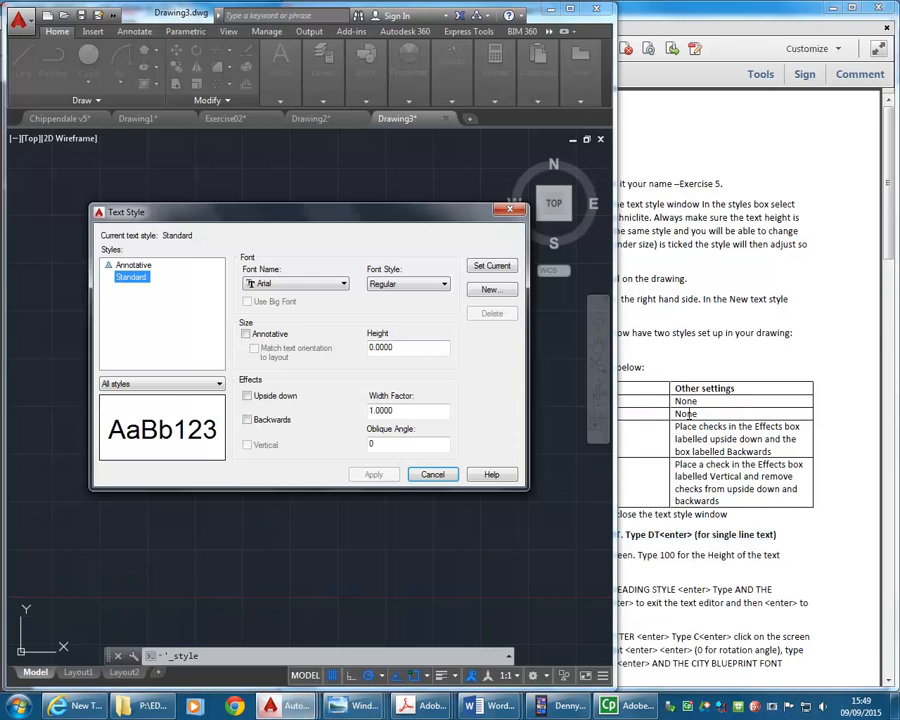
key("alt+Tab")
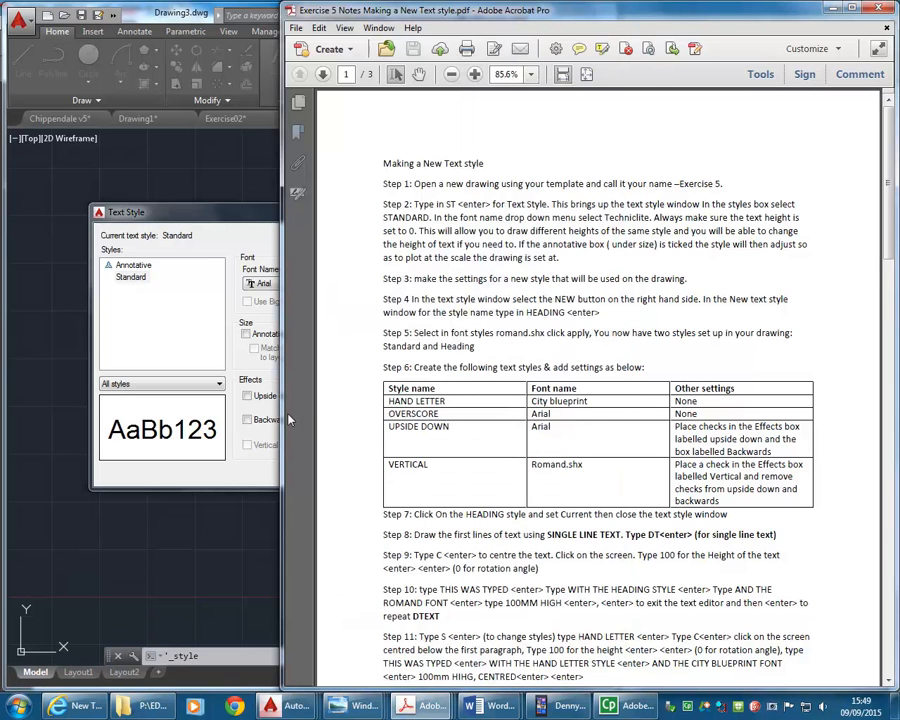
left_click_drag(288, 420, 412, 420)
left_click(278, 220)
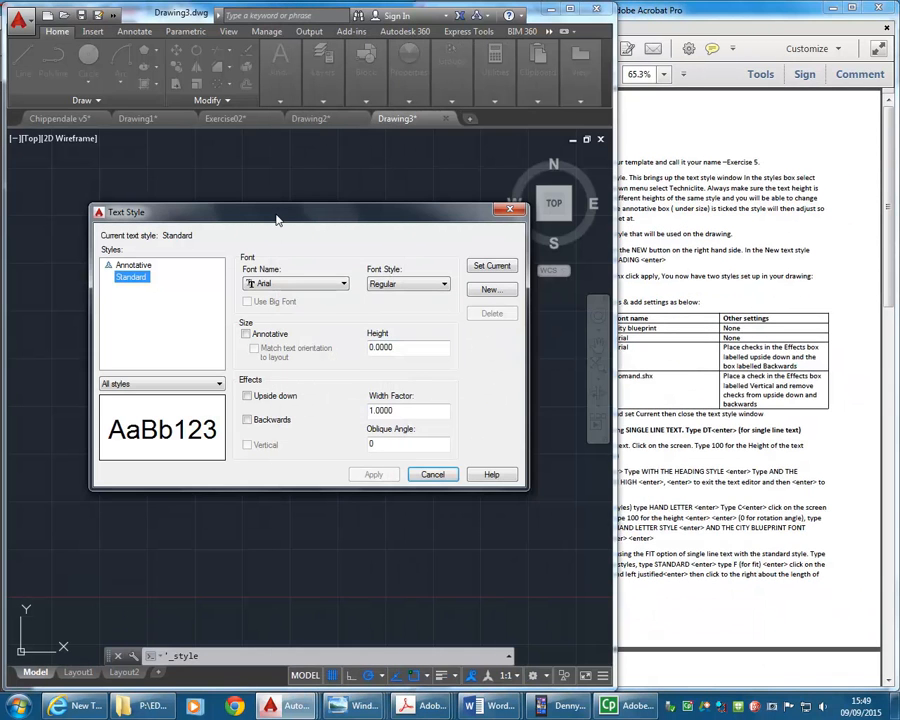
- Create a text style named HAND LETTER and set its font to CityBlueprint
left_click(482, 291)
type("HAND LETTER")
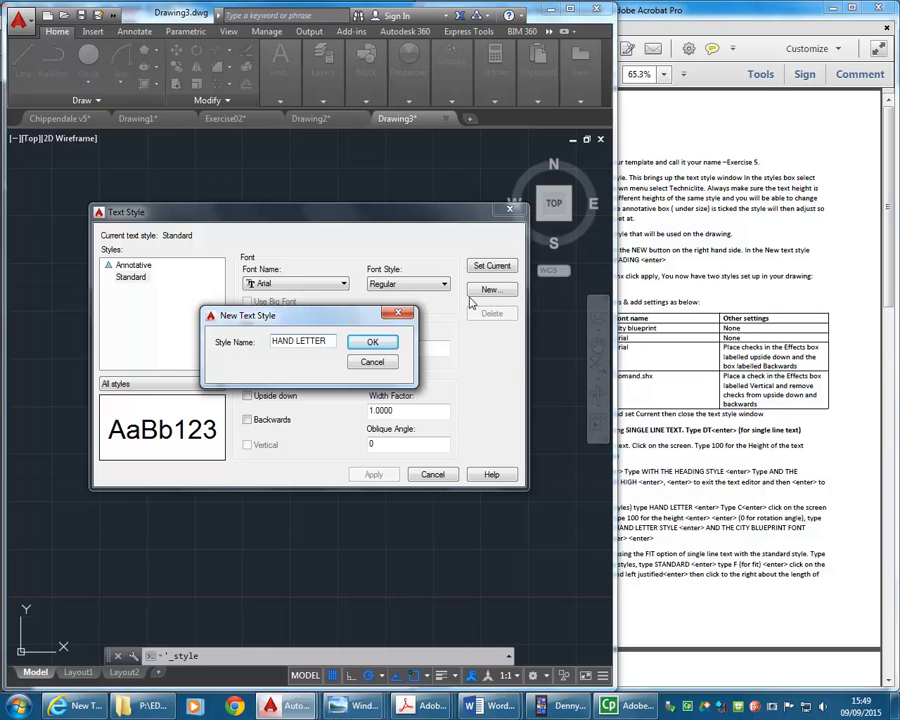
left_click(372, 342)
left_click(310, 284)
scroll(305, 340, "down", 10)
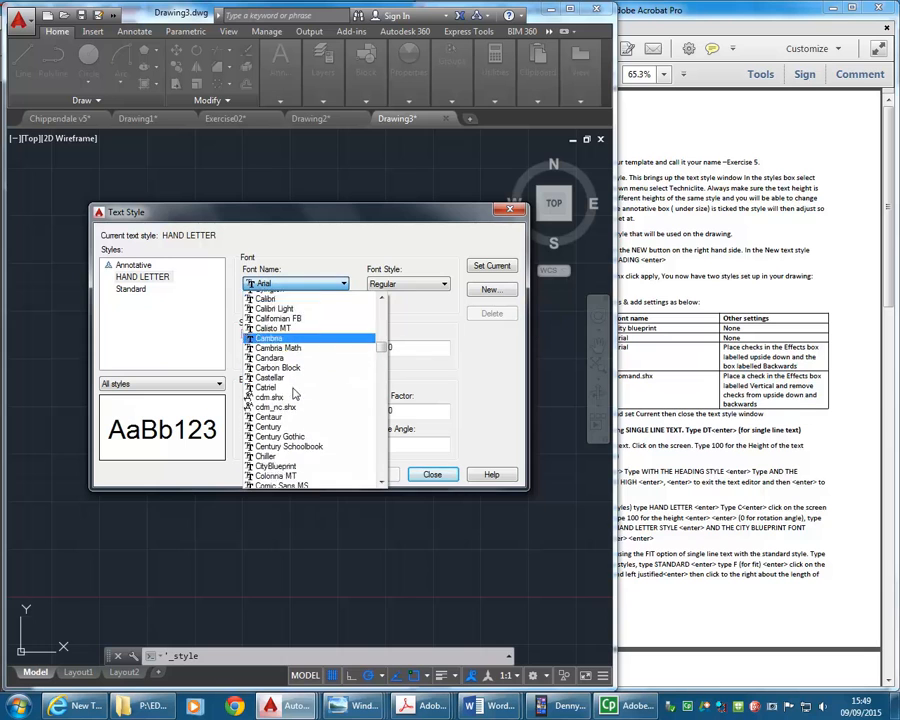
scroll(295, 395, "down", 1)
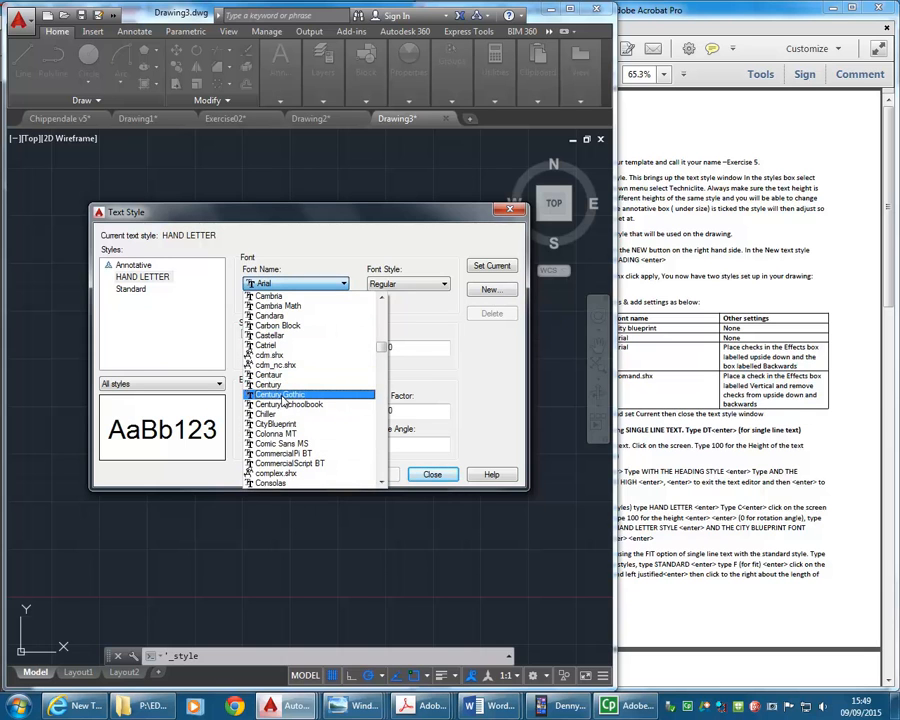
left_click(276, 424)
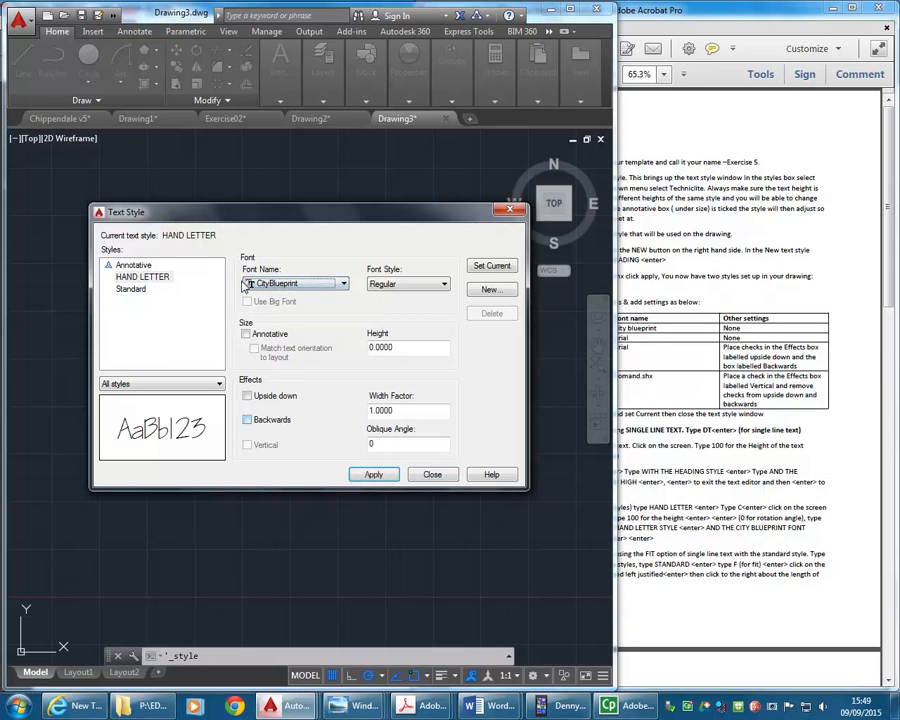
left_click(411, 349)
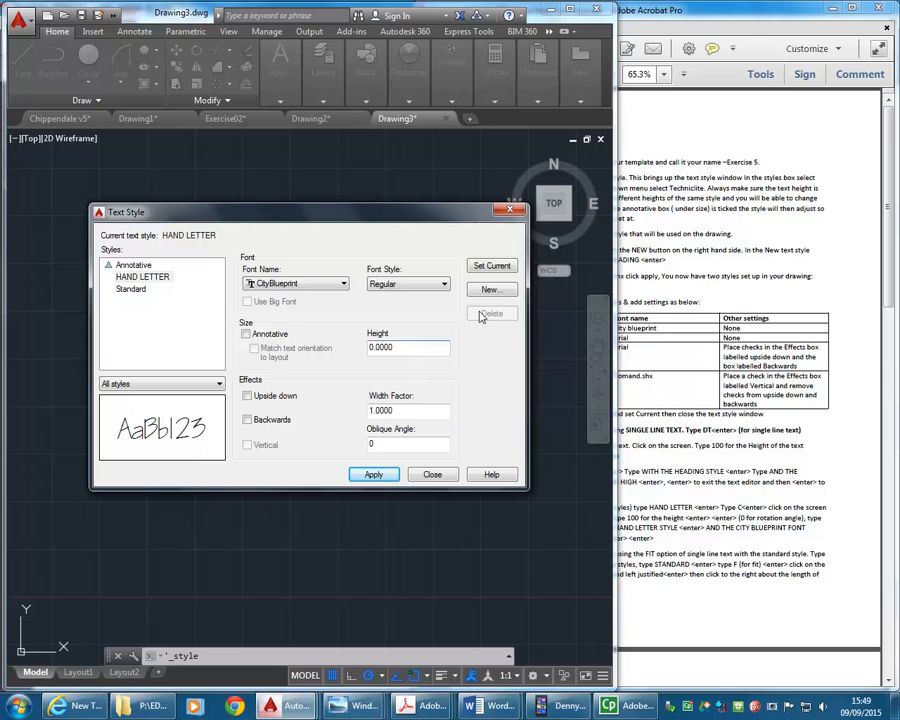
- Narrow the notes PDF window further so it clears the Text Style dialog, and return to the dialog
left_click_drag(617, 300, 415, 300)
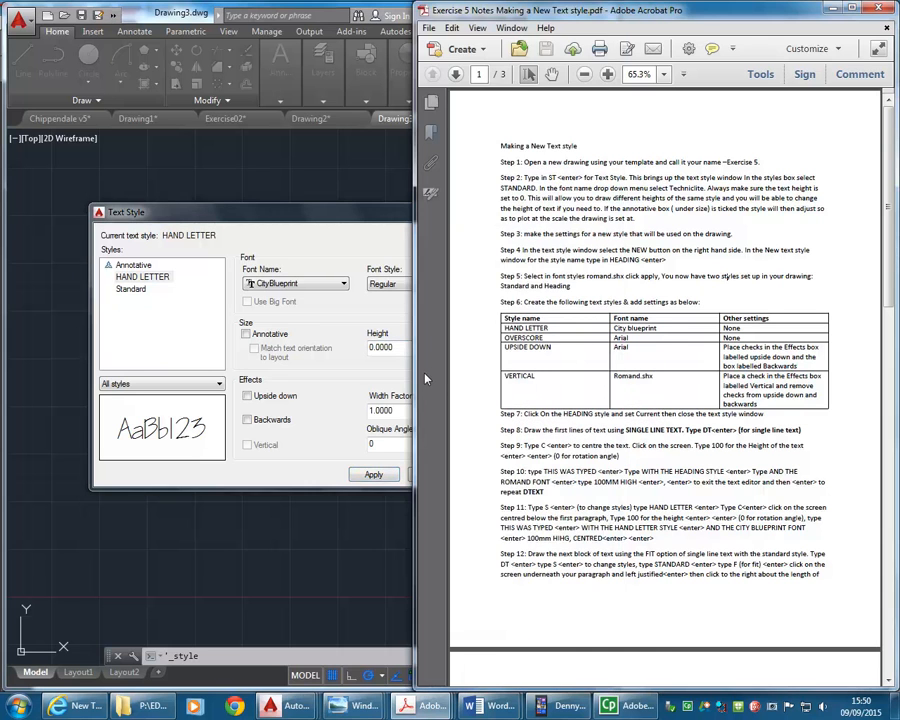
left_click_drag(464, 376, 495, 374)
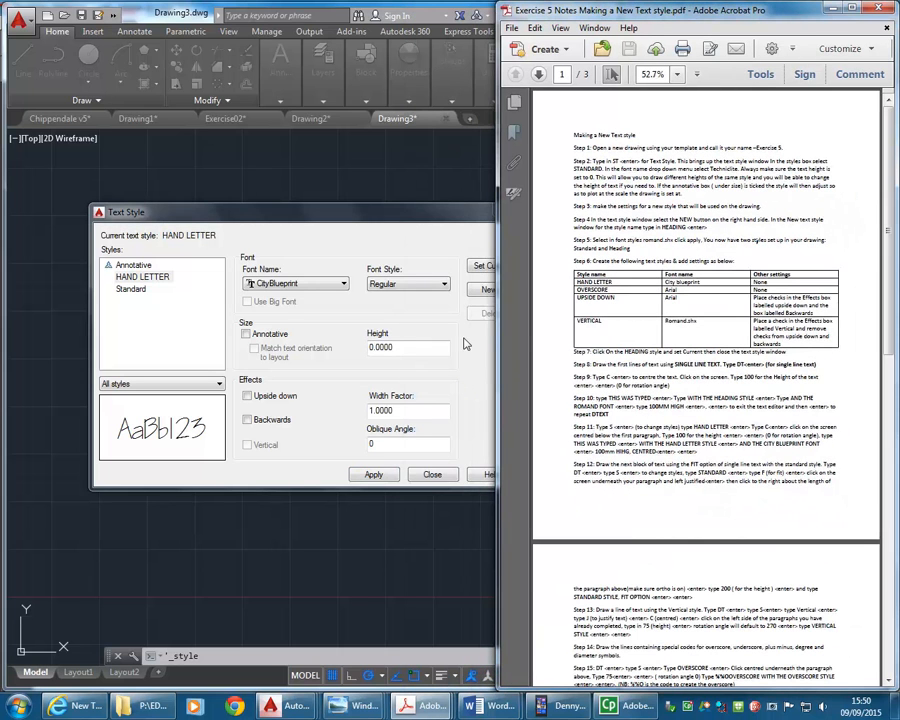
left_click(455, 268)
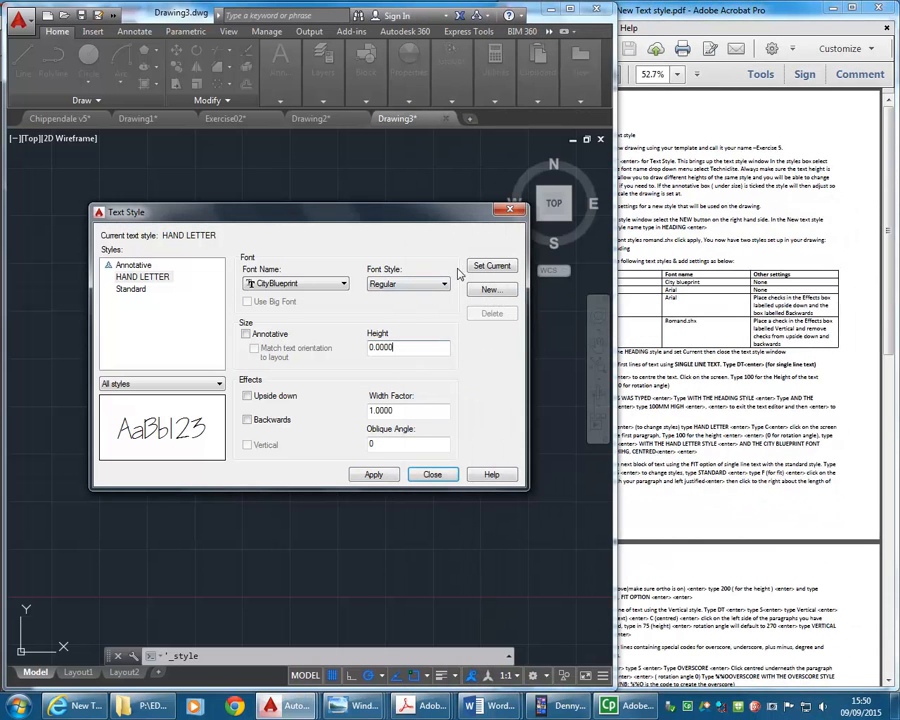
left_click(690, 339)
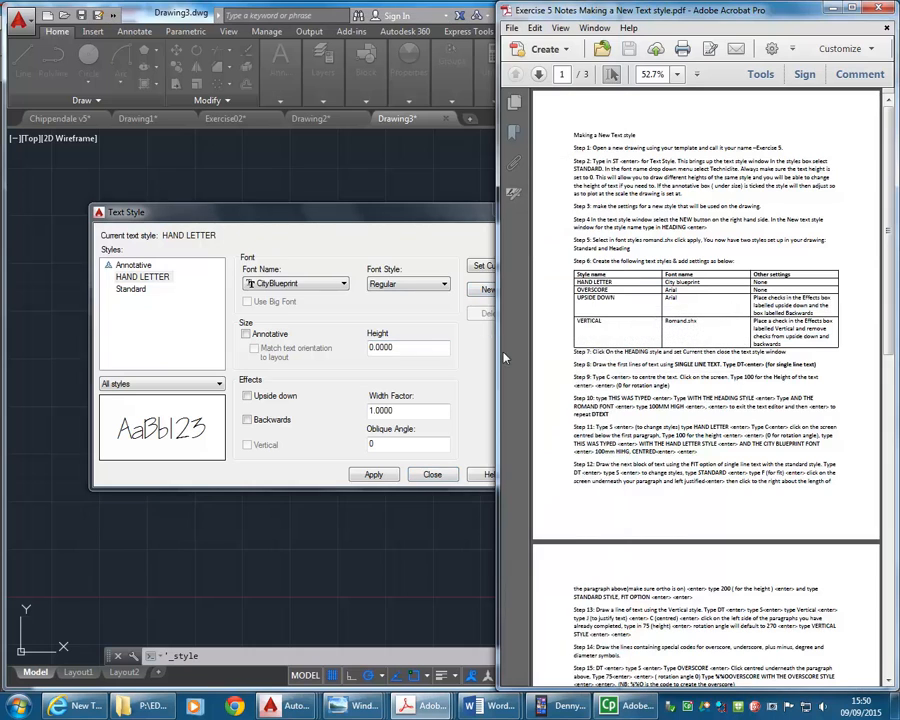
mouse_move(501, 357)
left_mouse_down()
mouse_move(545, 351)
mouse_move(513, 350)
left_mouse_up()
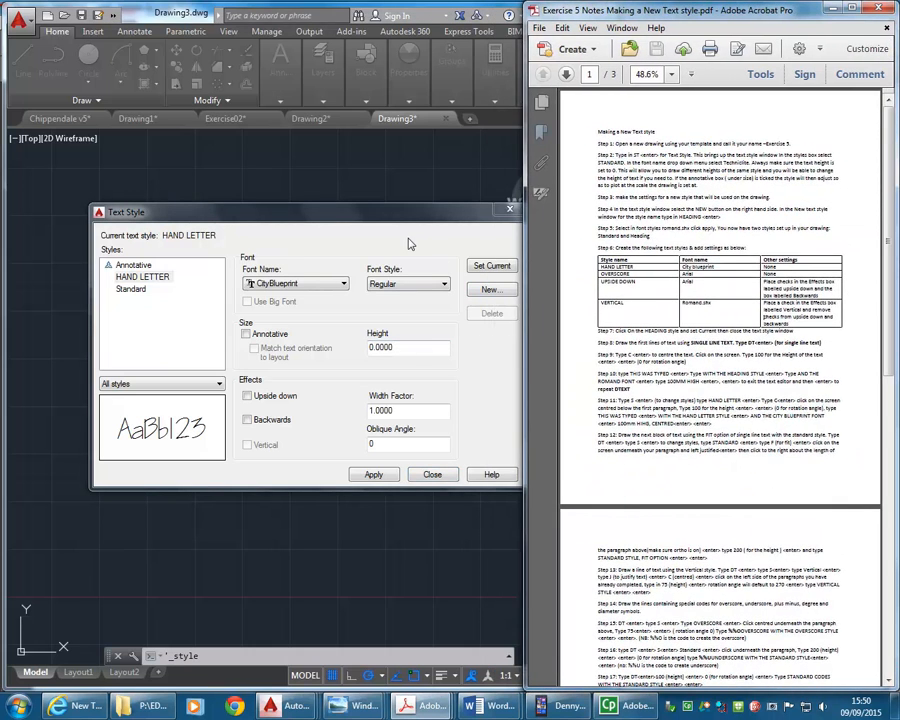
left_click(408, 243)
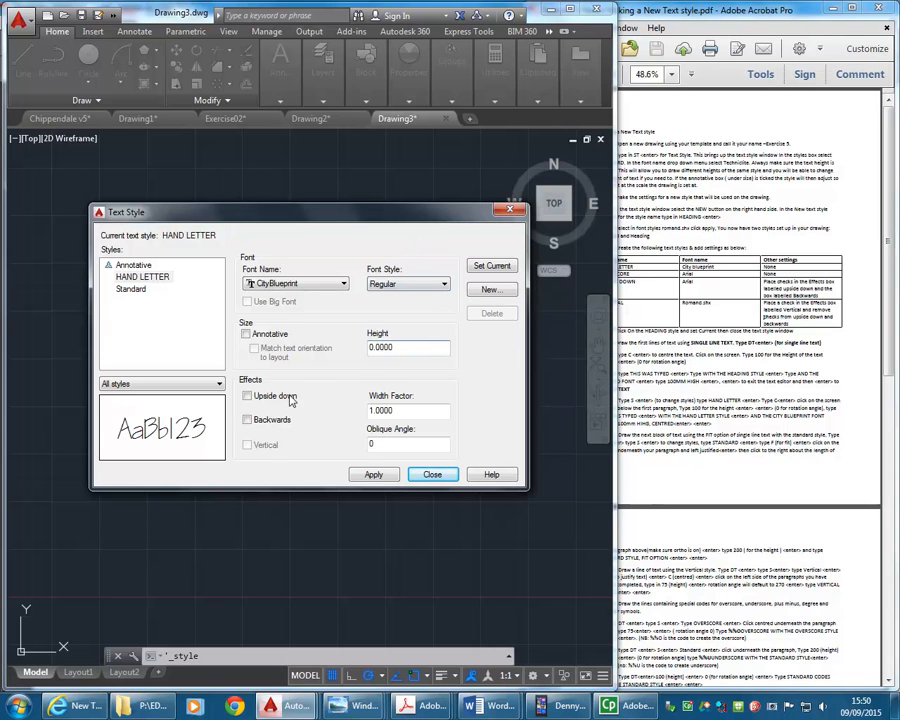
- Save the HAND LETTER style changes and create a text style named OVERSCORE with the Arial font, consulting the notes PDF
left_click(490, 289)
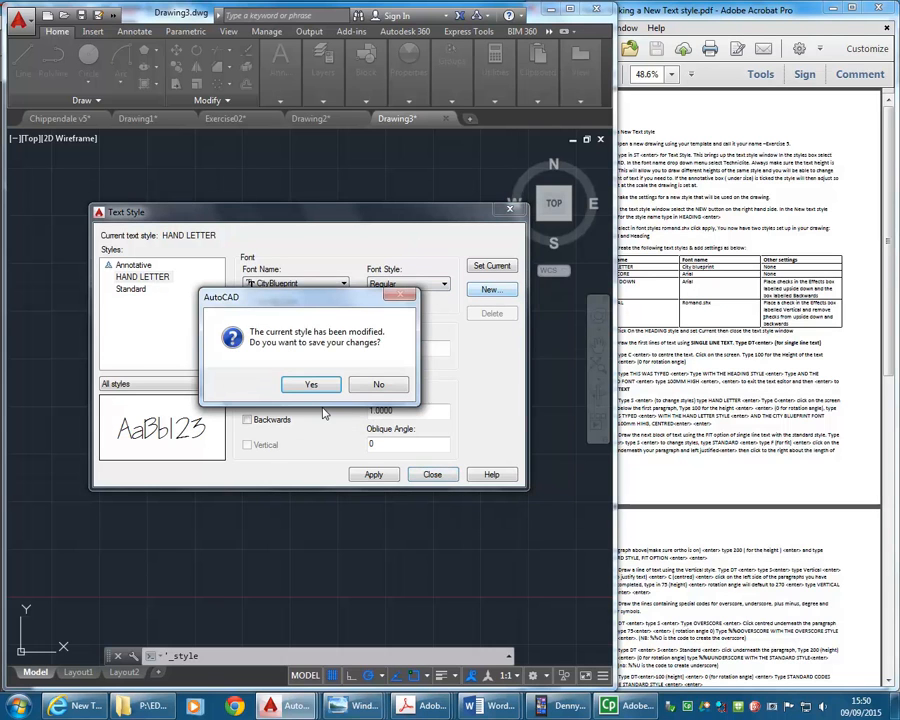
left_click(311, 384)
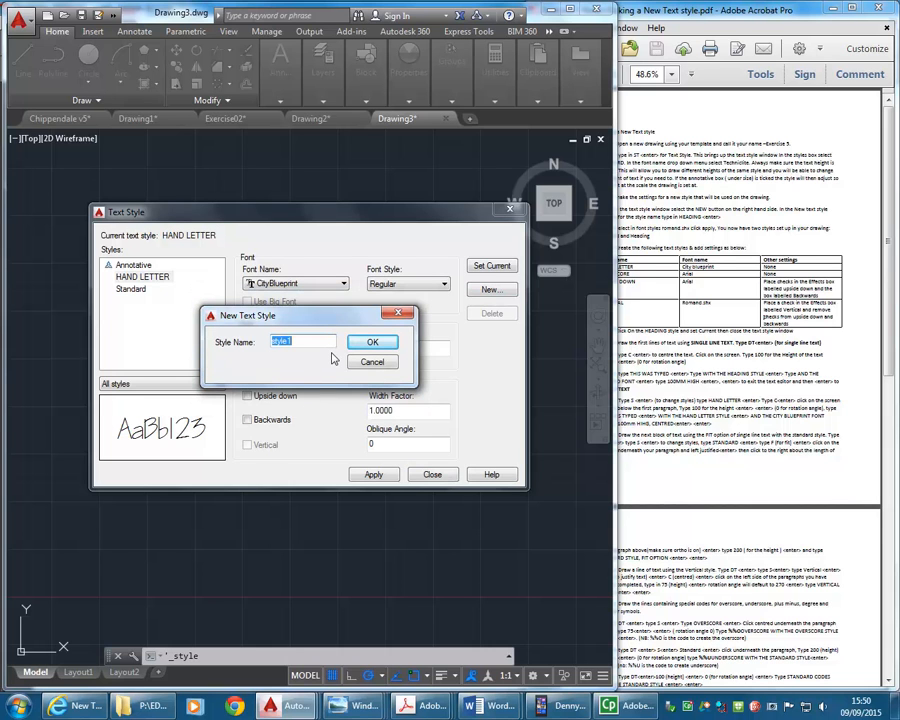
type("OVERSCORE")
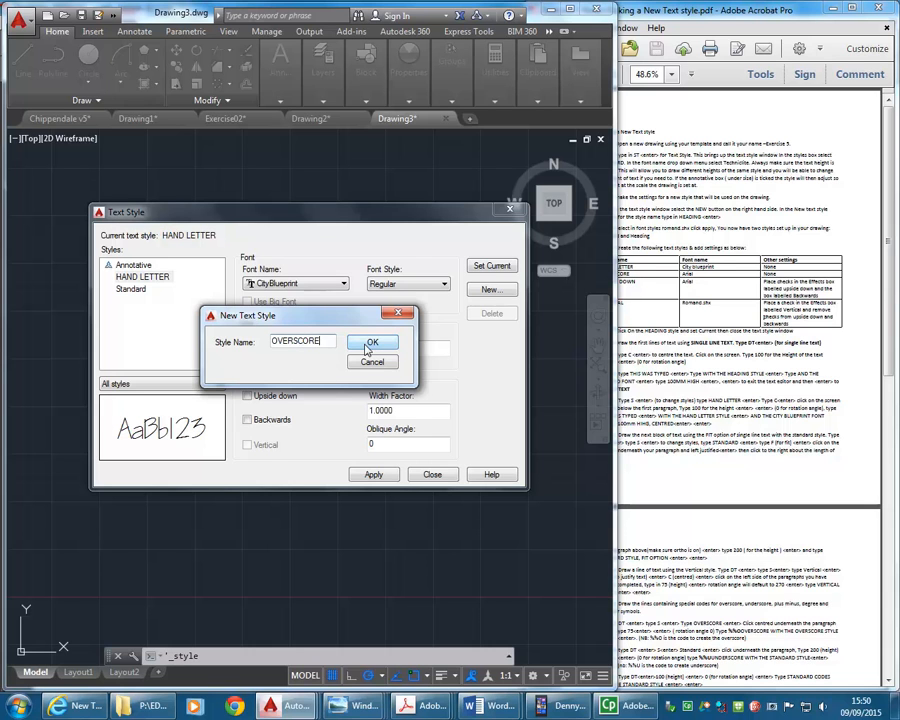
left_click(745, 283)
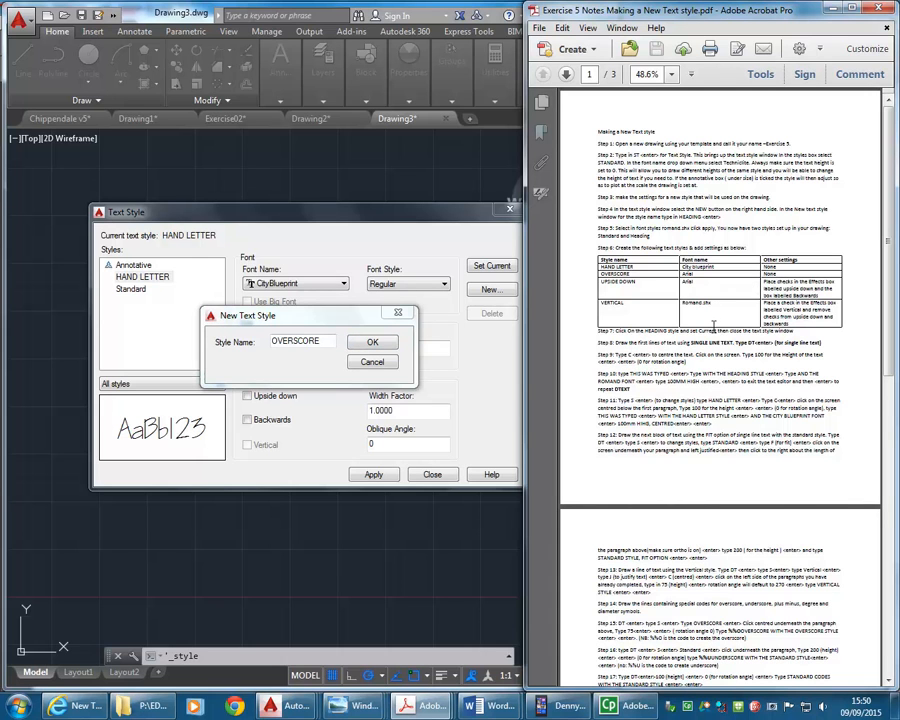
scroll(652, 377, "down", 3)
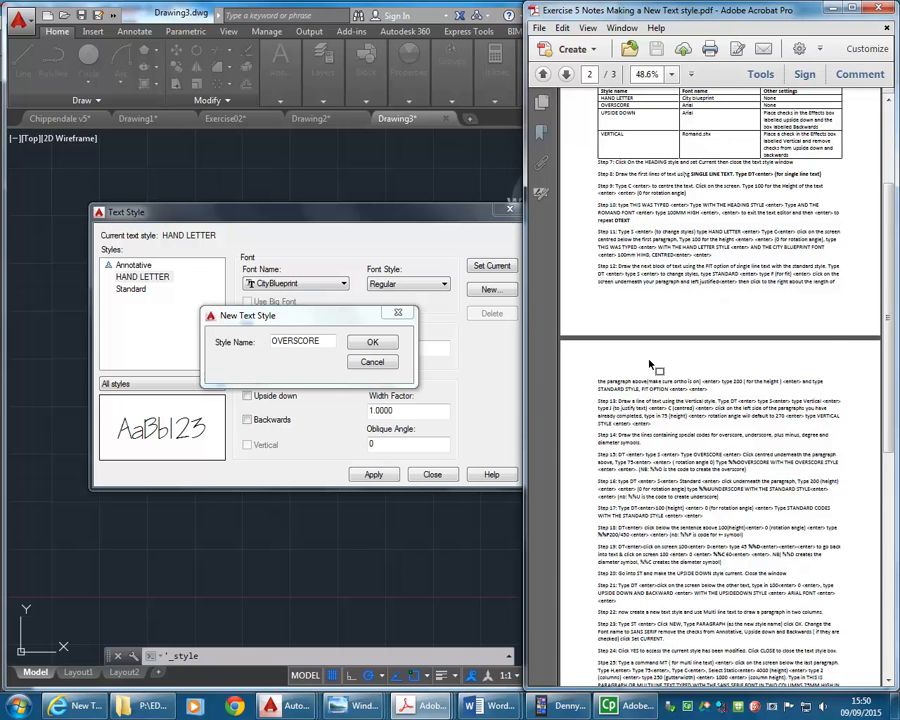
scroll(650, 368, "up", 1)
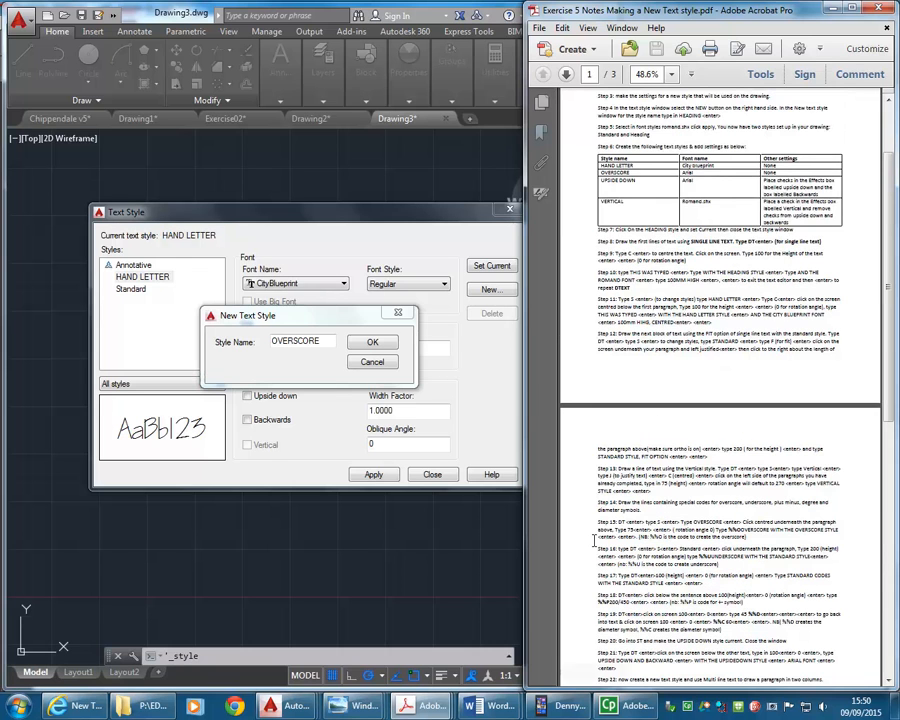
left_click_drag(298, 316, 296, 270)
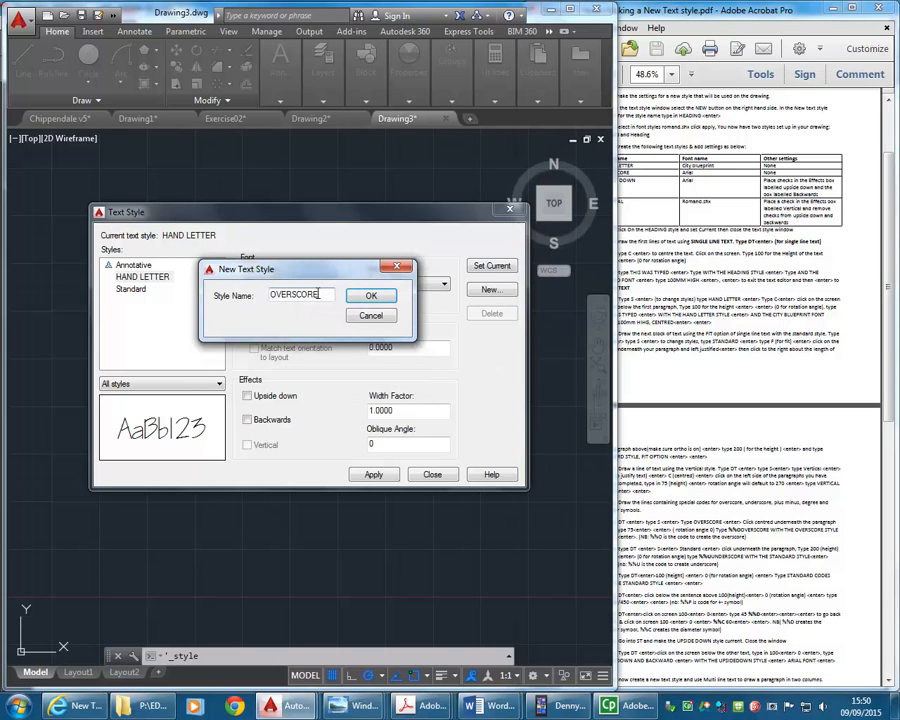
left_click(371, 295)
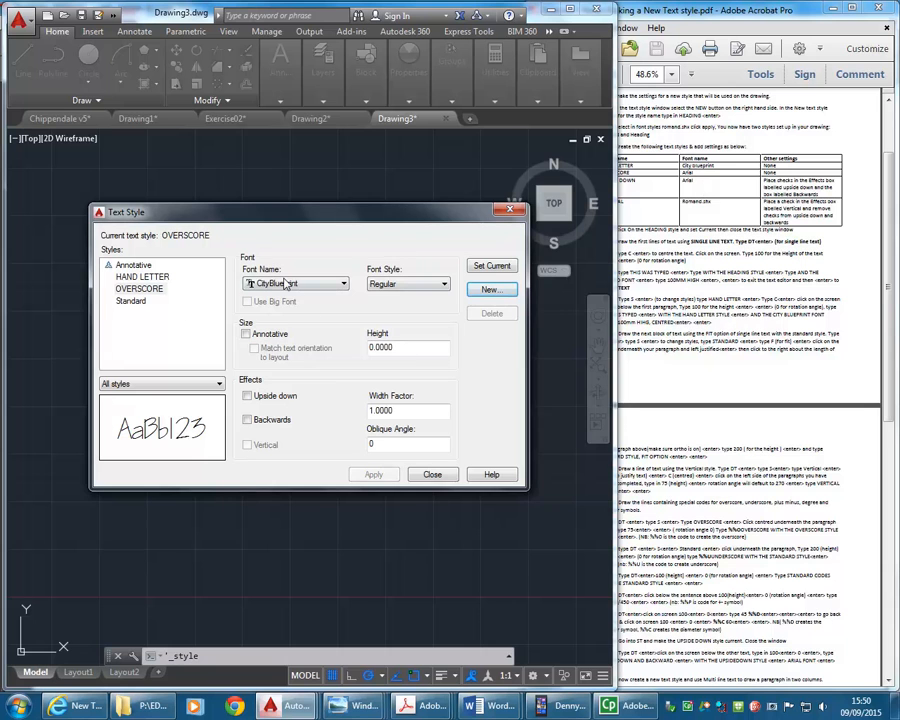
left_click(295, 284)
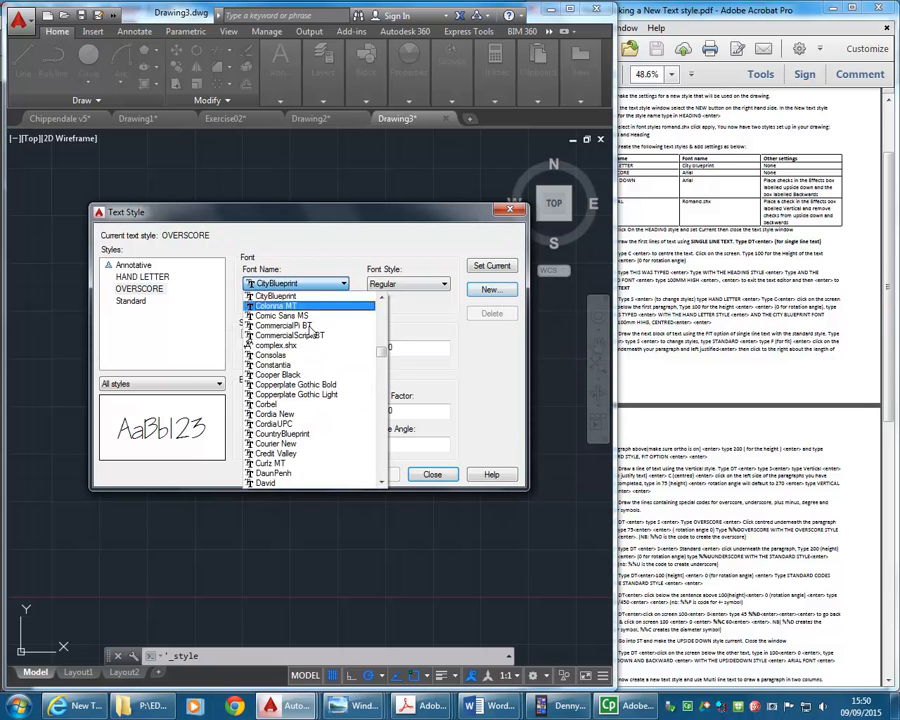
left_click_drag(381, 355, 382, 327)
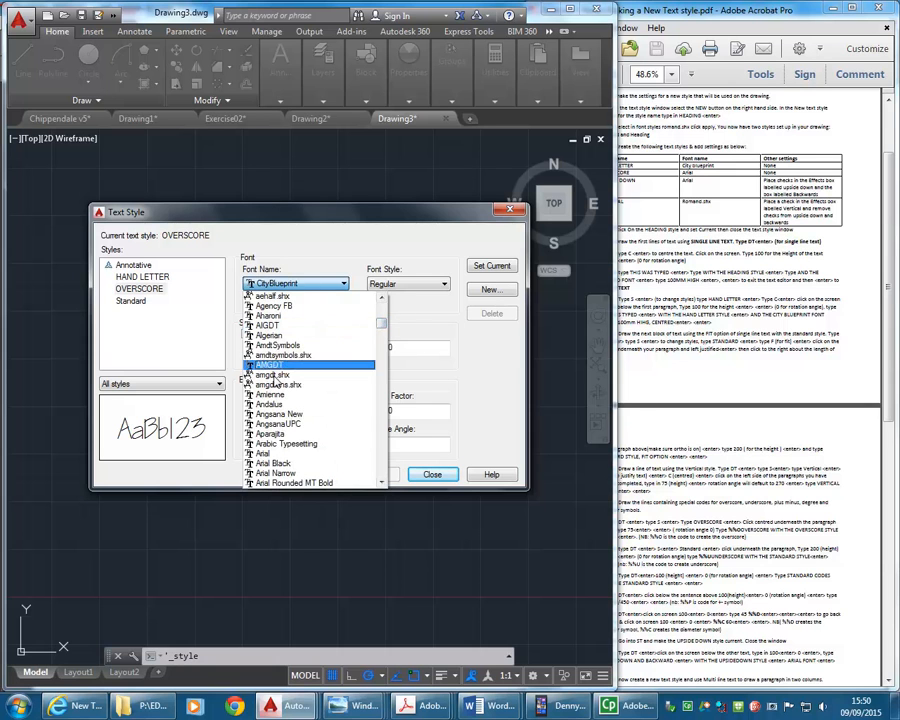
left_click(264, 453)
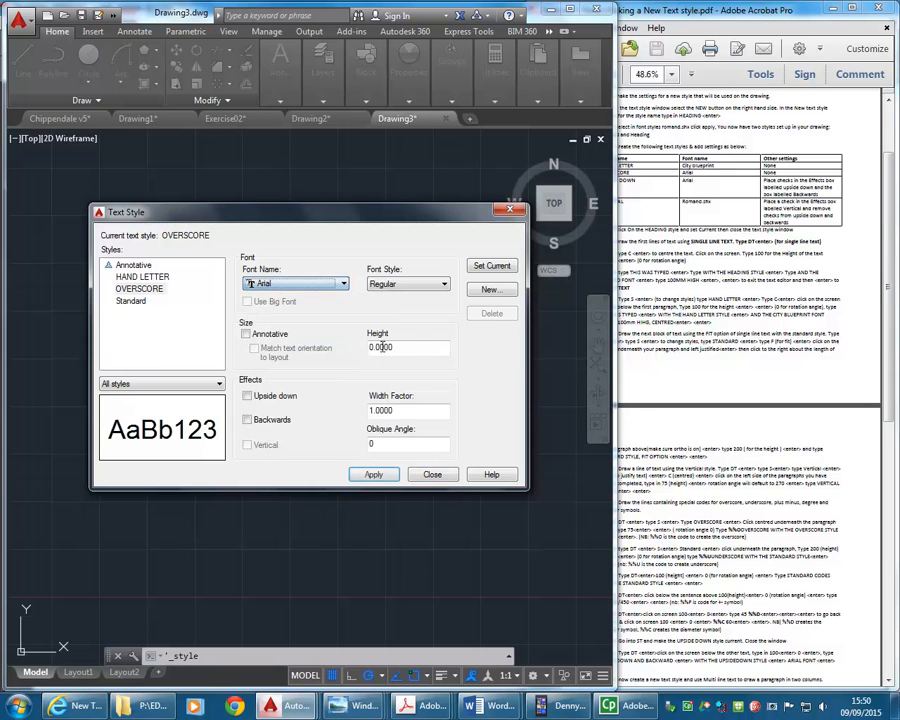
- Save the OVERSCORE style and create a text style named UPSIDE DOWN with the Upside down effect applied
left_click(490, 291)
left_click(311, 386)
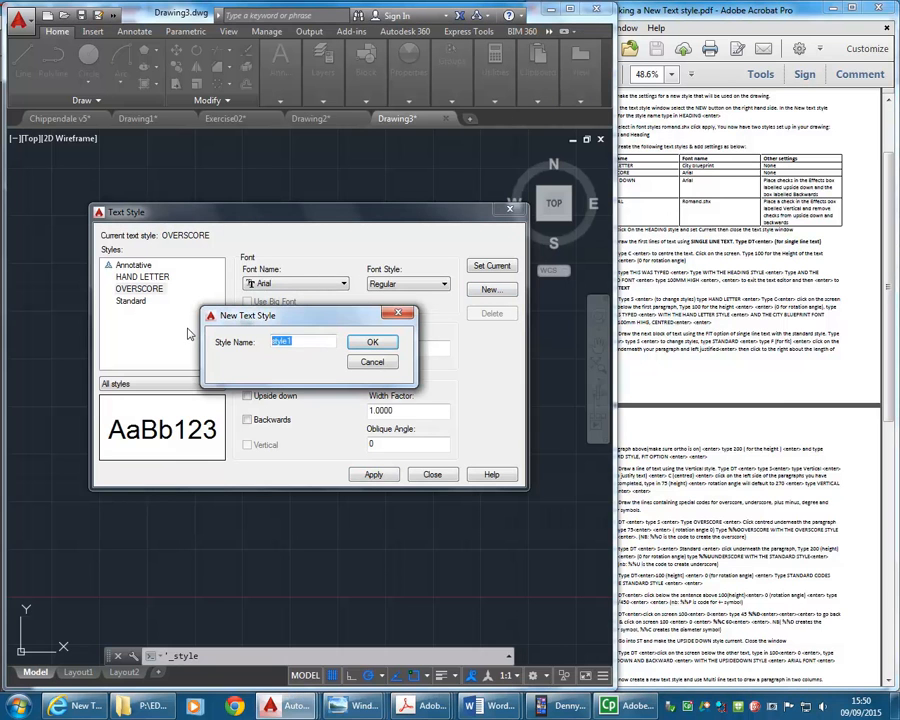
type("UPSIDE DOWN")
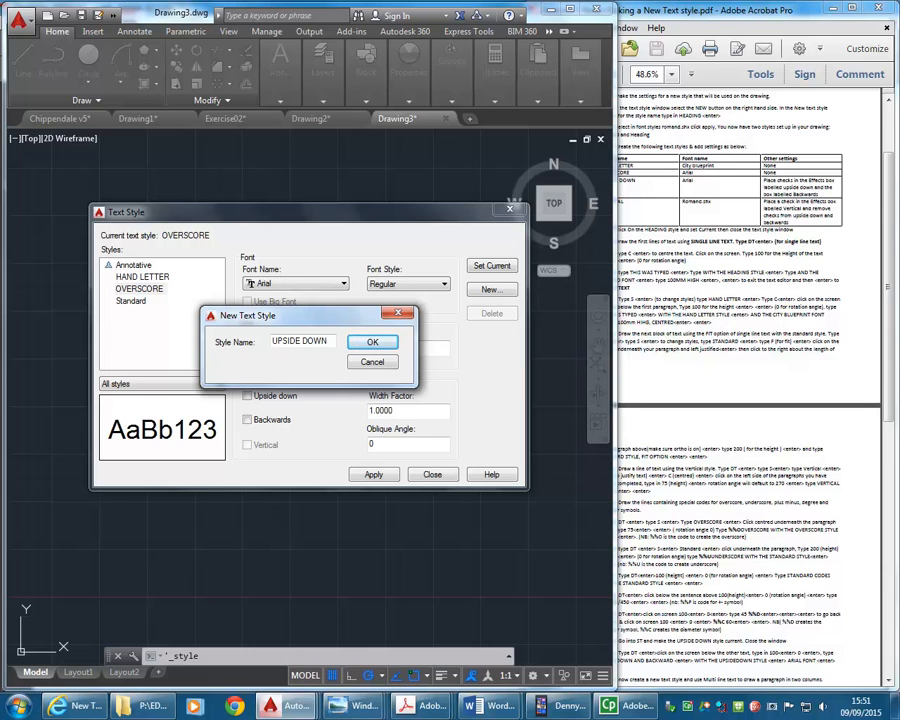
left_click(381, 344)
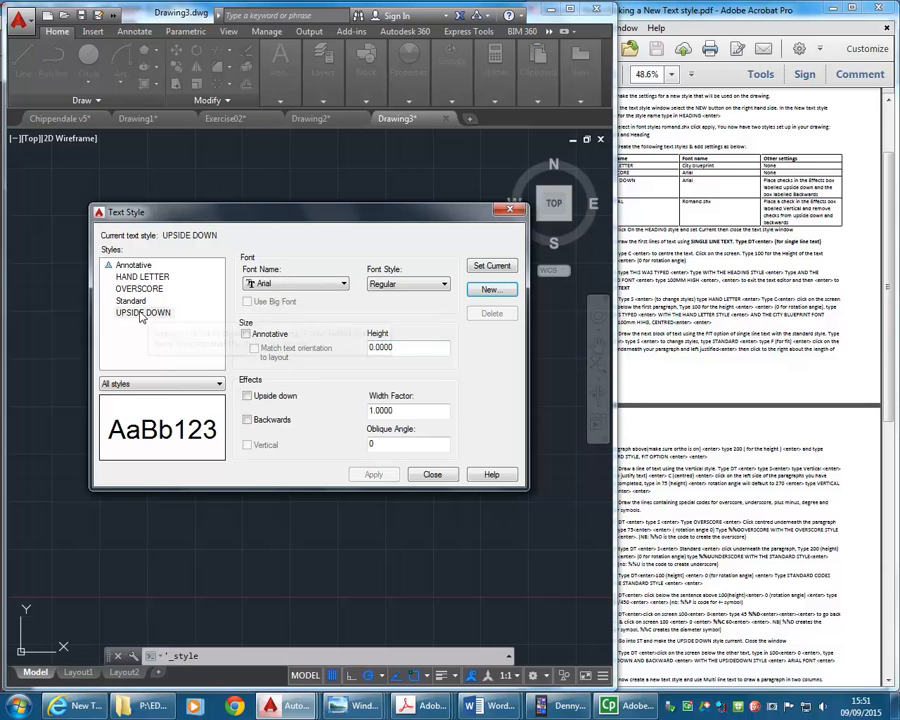
left_click(290, 397)
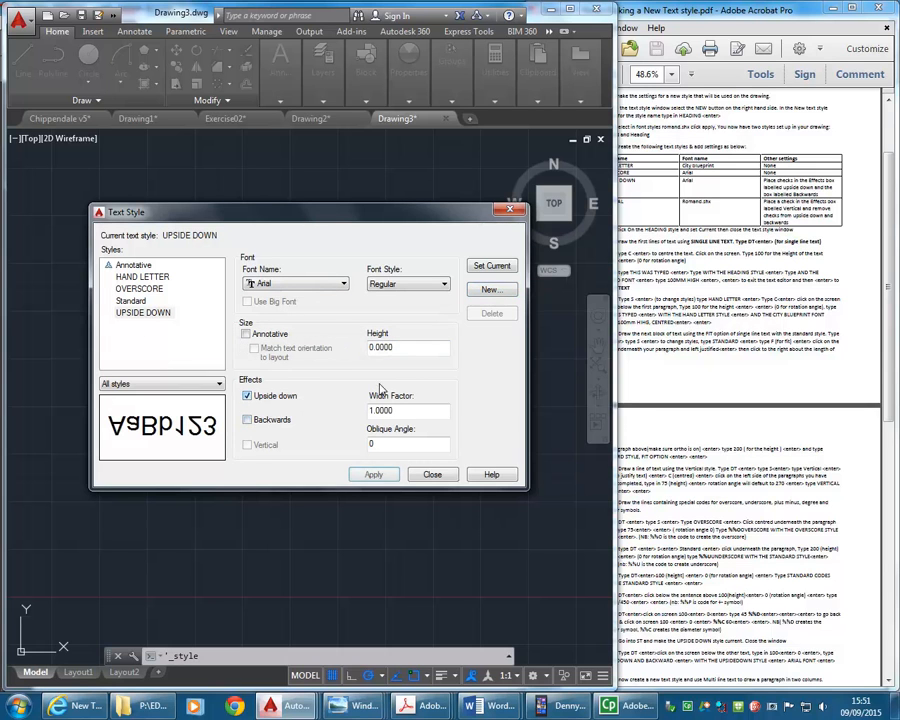
left_click(374, 475)
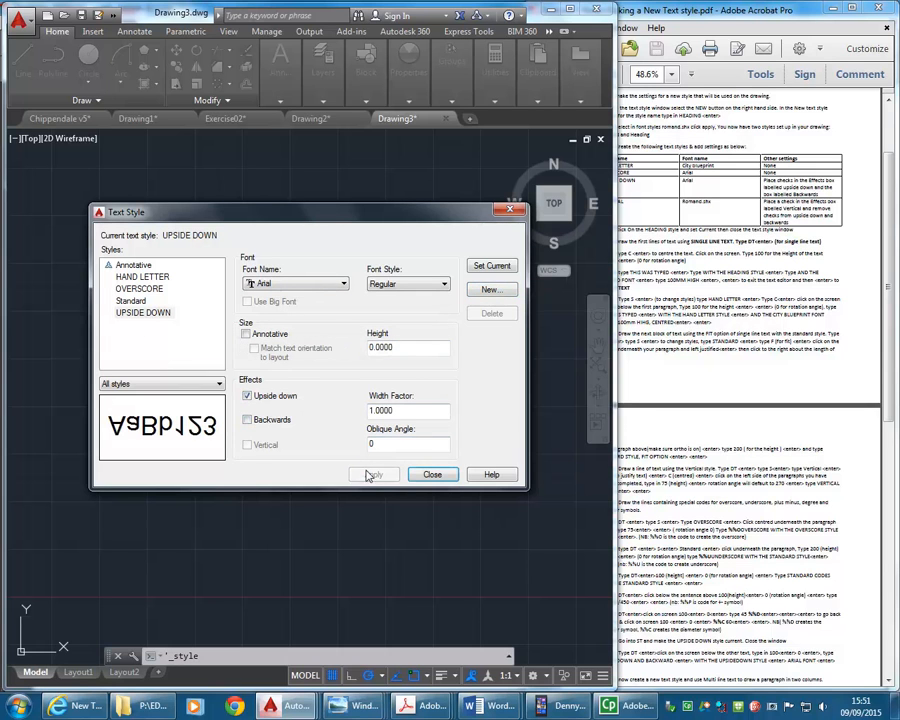
- Create a new text style named VERTICAL, checking its name against the style table in the notes PDF
left_click(490, 289)
left_click(698, 231)
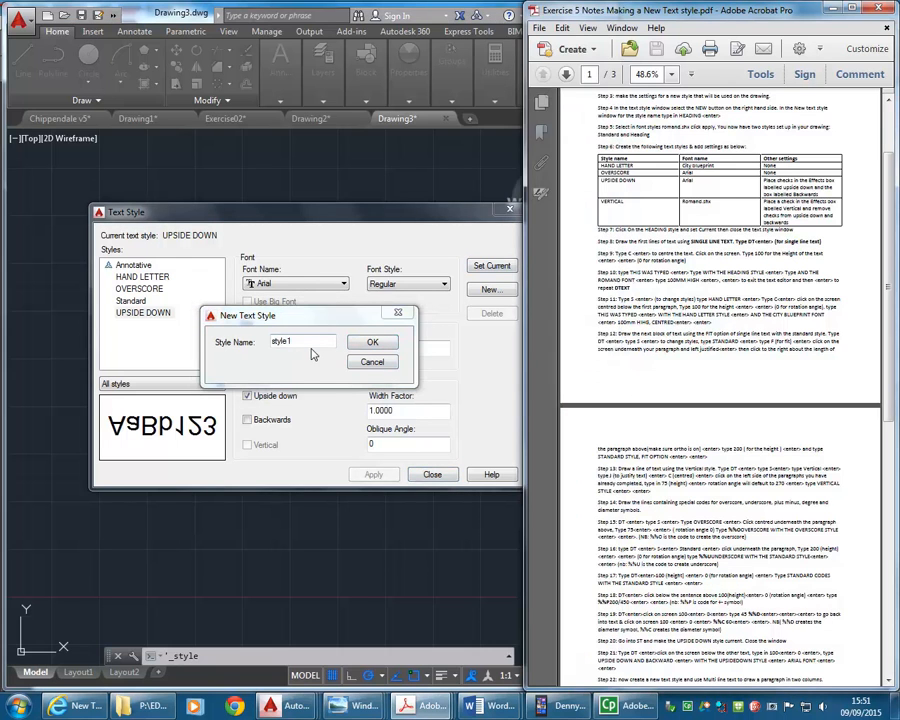
left_click(241, 349)
type("VER")
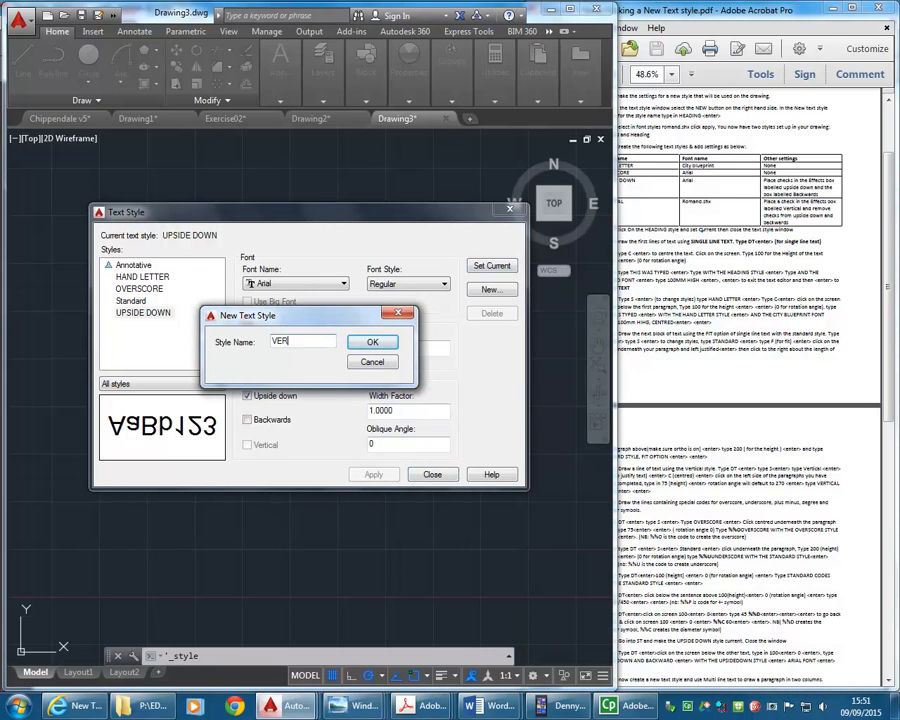
type("TICA")
left_click(371, 341)
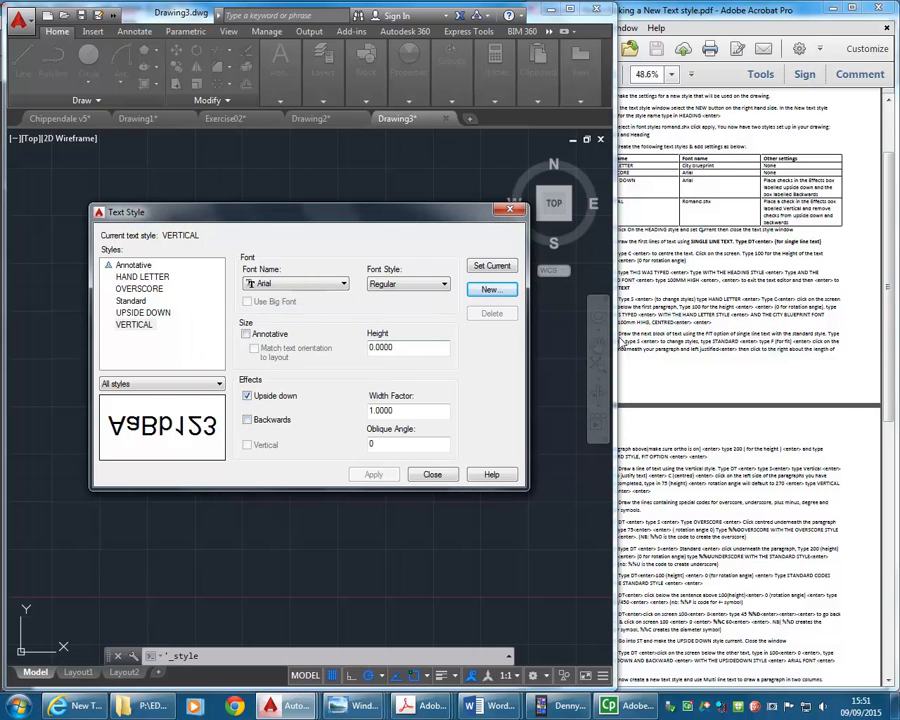
- Check the VERTICAL row of the notes table at a larger zoom and remove the Upside down effect from the VERTICAL style
left_click(626, 282)
scroll(833, 223, "up", 2, "ctrl")
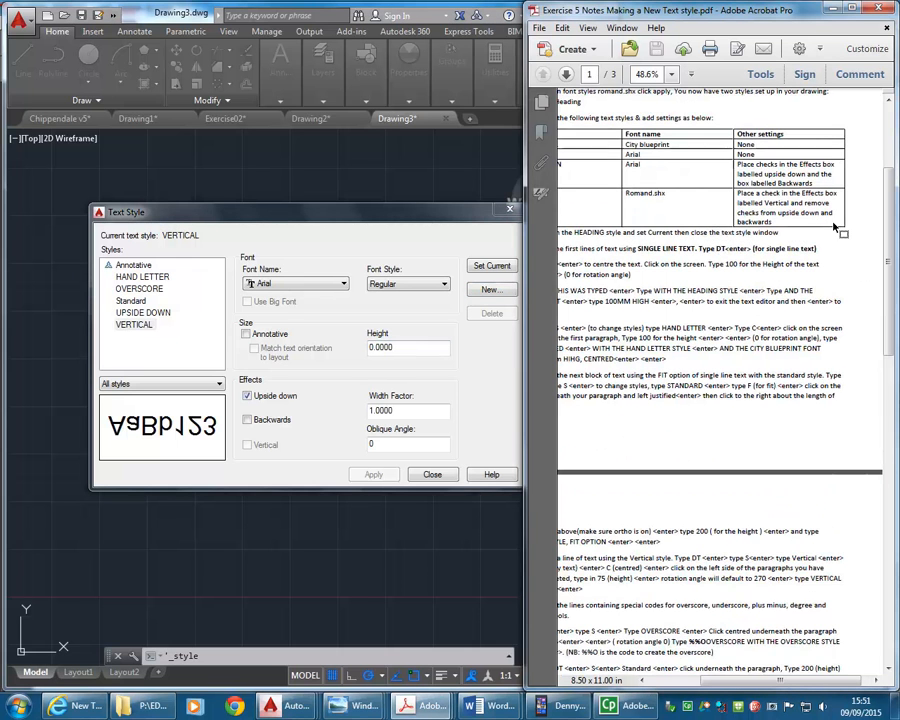
left_click(248, 397)
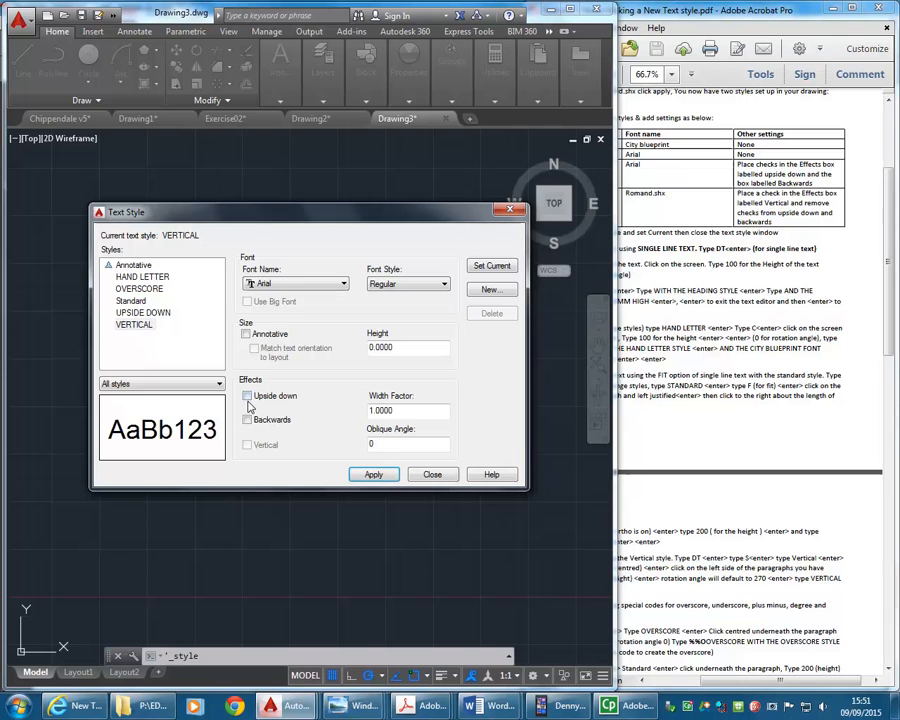
left_click(130, 326)
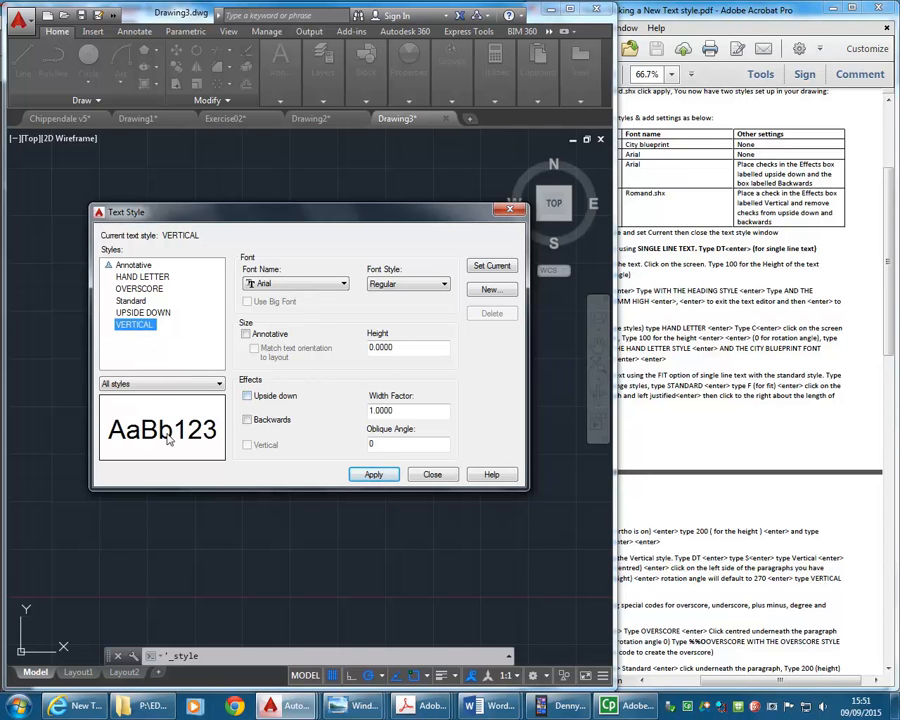
- Set the VERTICAL style's font to romand.shx with the Vertical effect, save the changes and close the Text Style dialog
left_click(320, 284)
left_click_drag(382, 305, 384, 440)
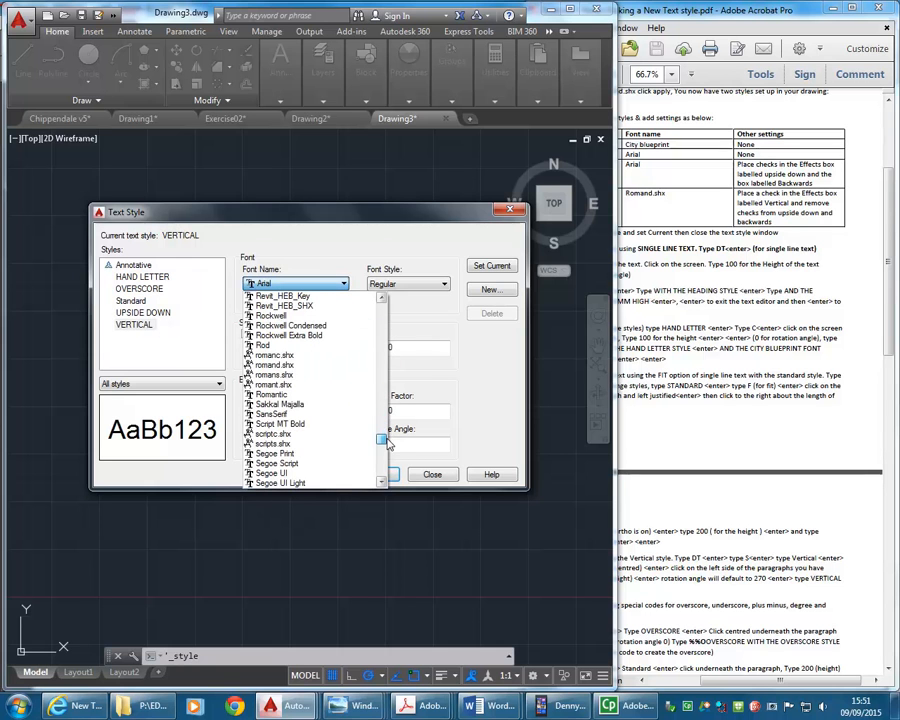
left_click(279, 366)
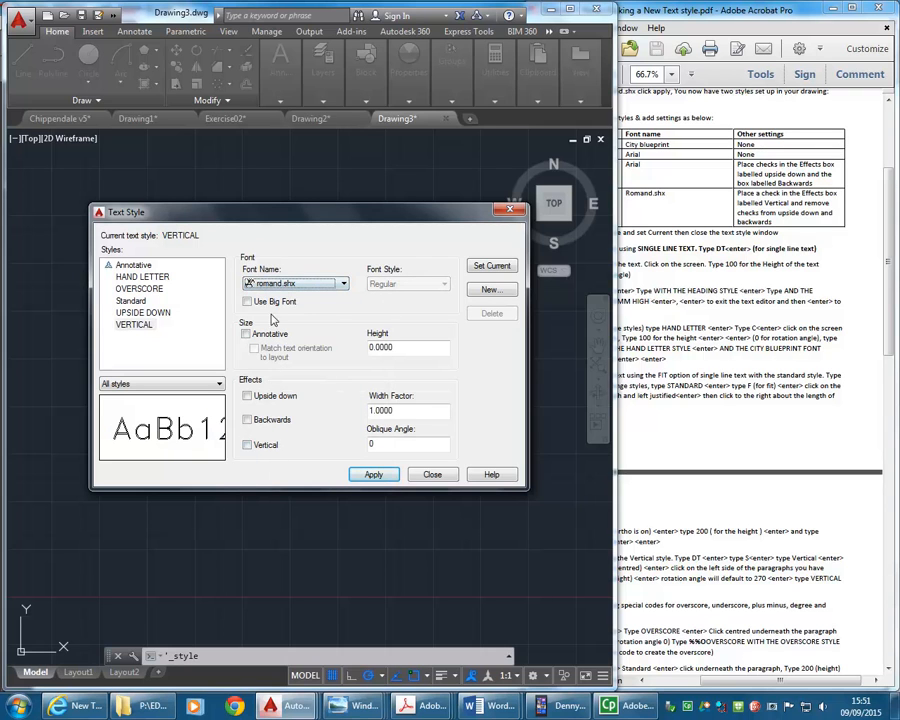
left_click(248, 446)
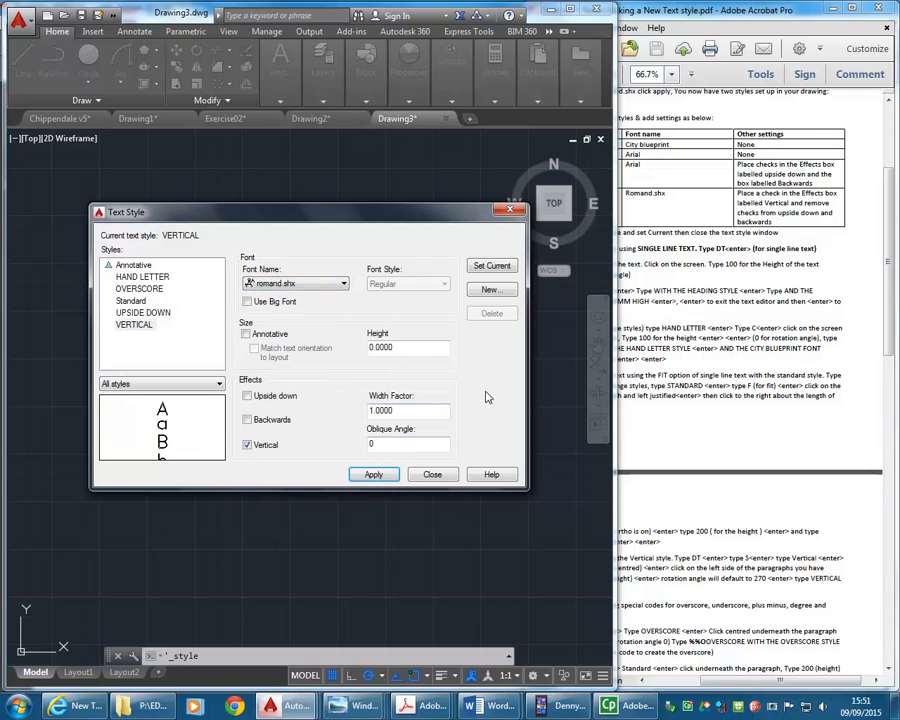
left_click(374, 474)
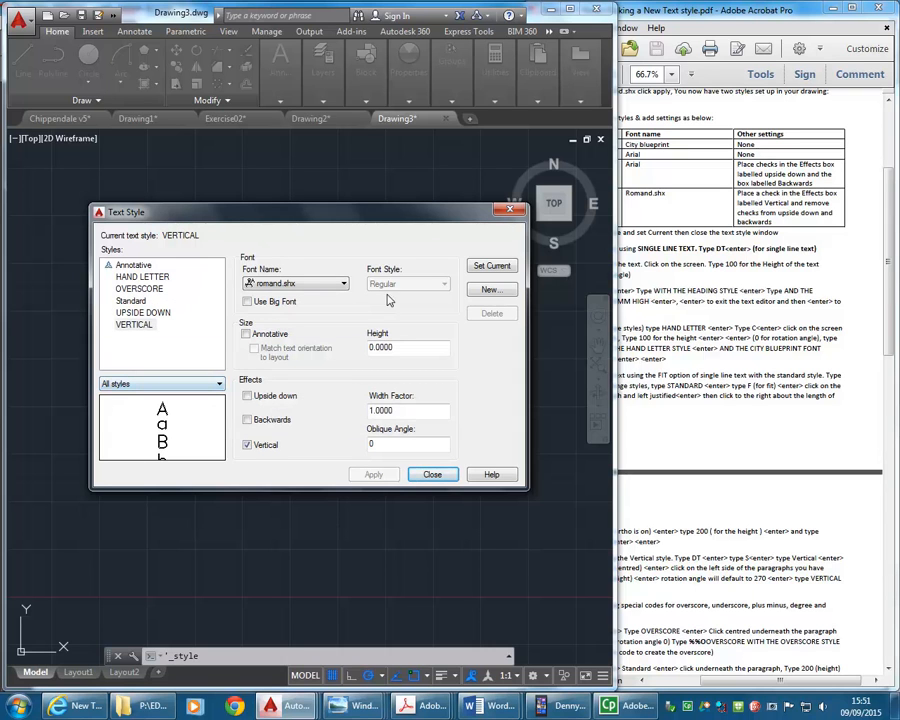
left_click(432, 475)
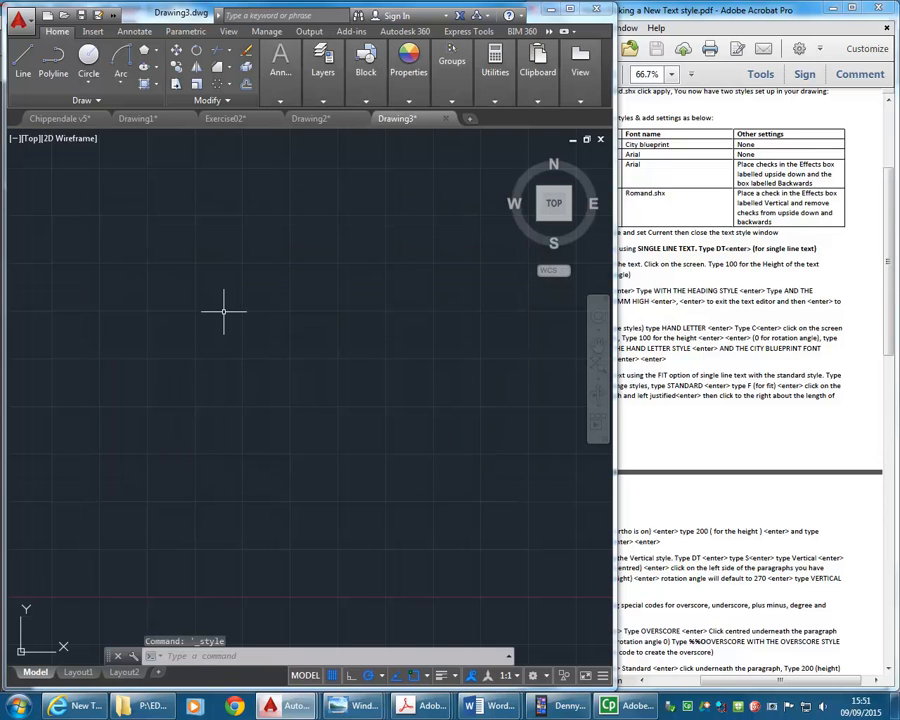
- Widen the notes PDF window until the full style table and the step instructions fit across it
left_click(746, 316)
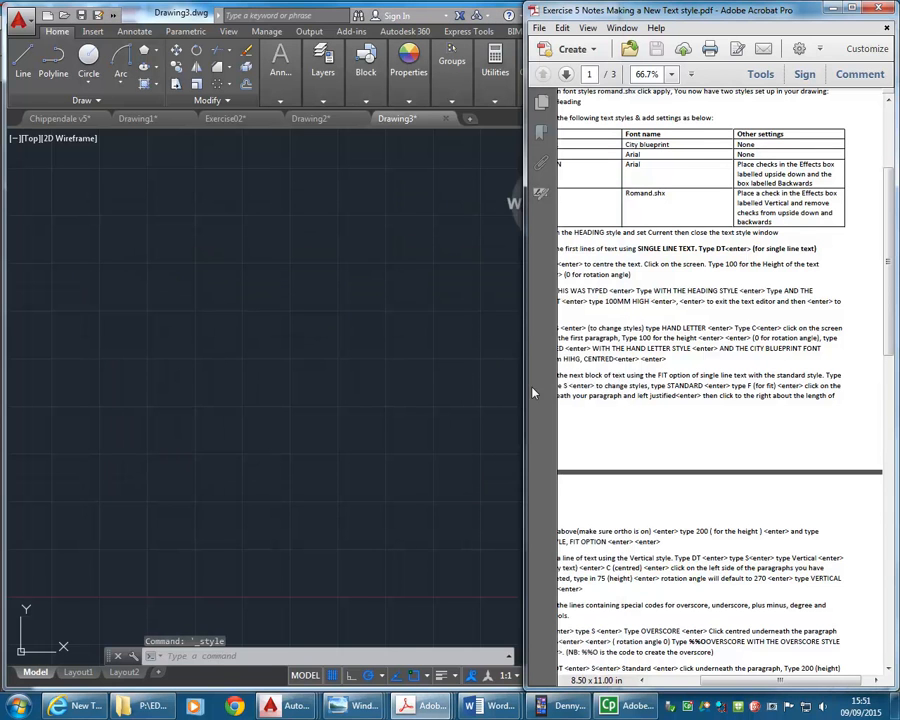
left_click_drag(521, 387, 430, 373)
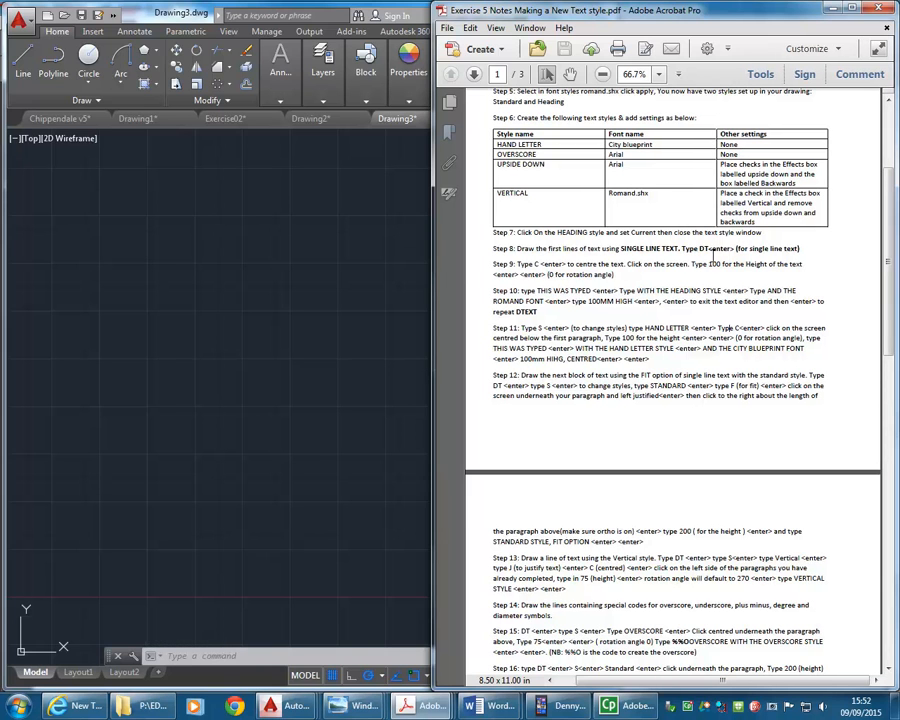
scroll(666, 258, "up", 3)
- Look up the Single Line text command among the annotation tools of the drawing
left_click(285, 83)
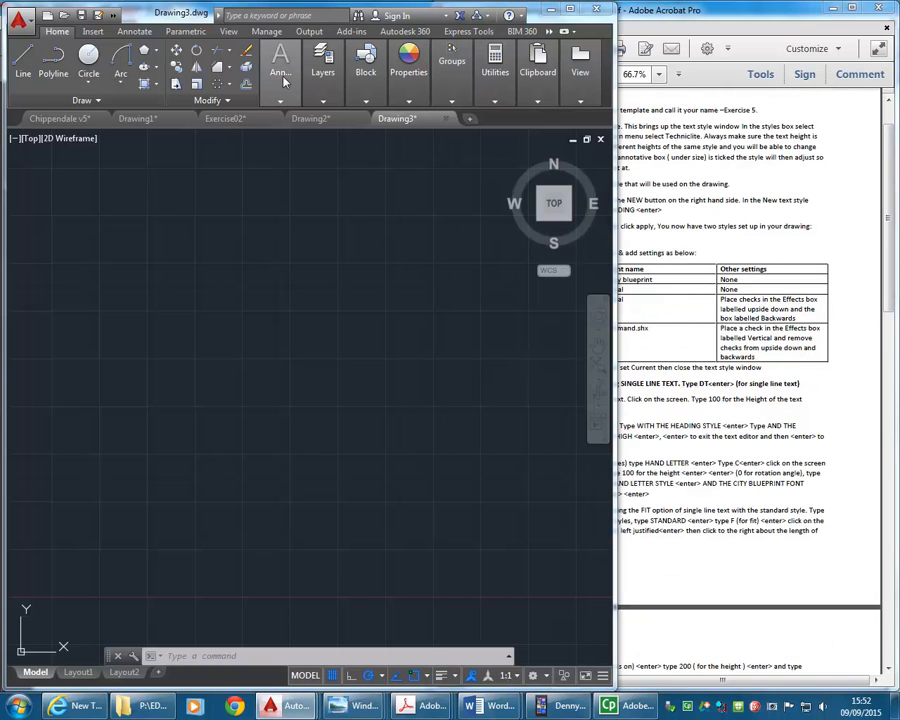
mouse_move(285, 70)
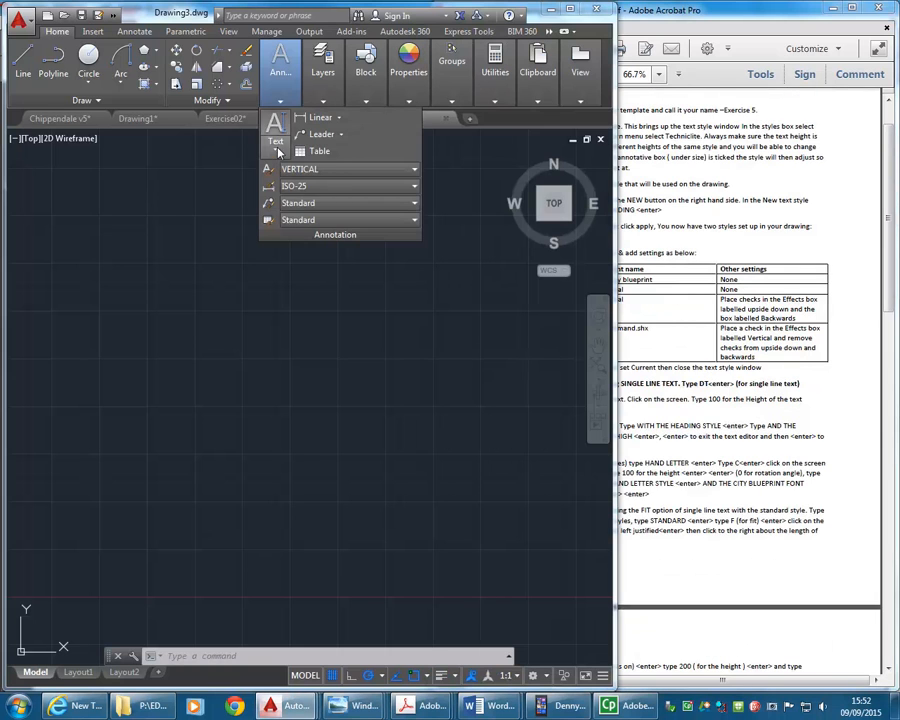
left_click(278, 150)
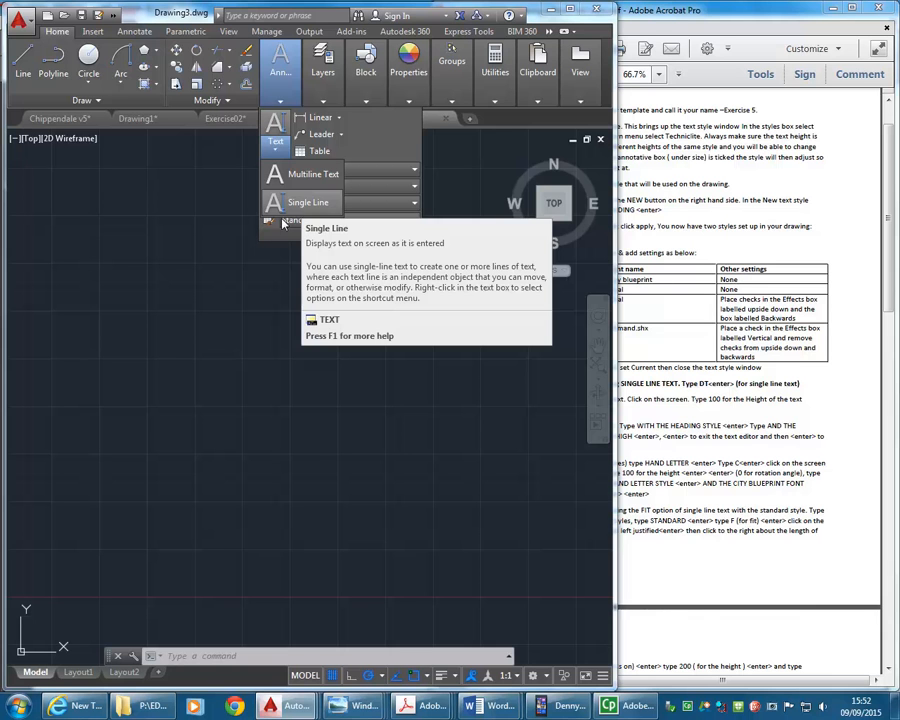
- Enlarge the notes PDF to 100% and read Step 8 on starting single line text with DT
left_click(741, 437)
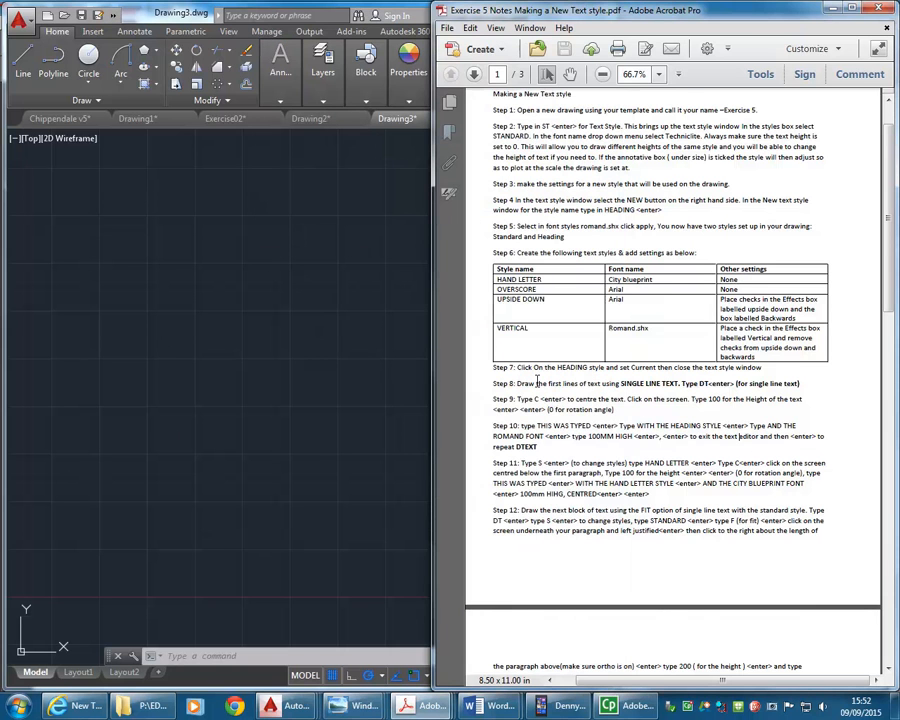
scroll(625, 520, "up", 2, "ctrl")
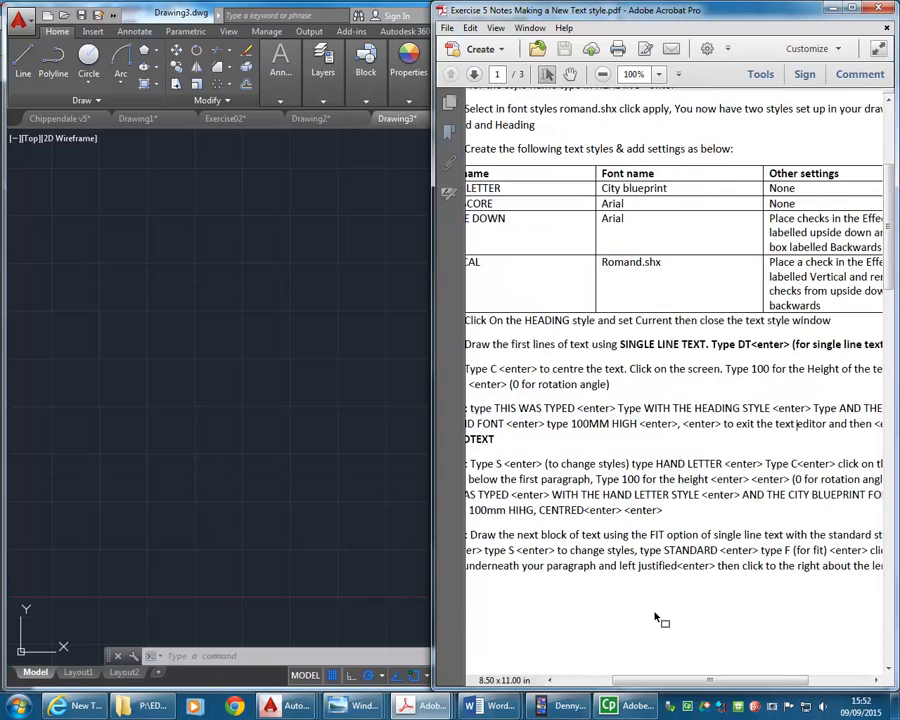
left_click_drag(689, 681, 638, 681)
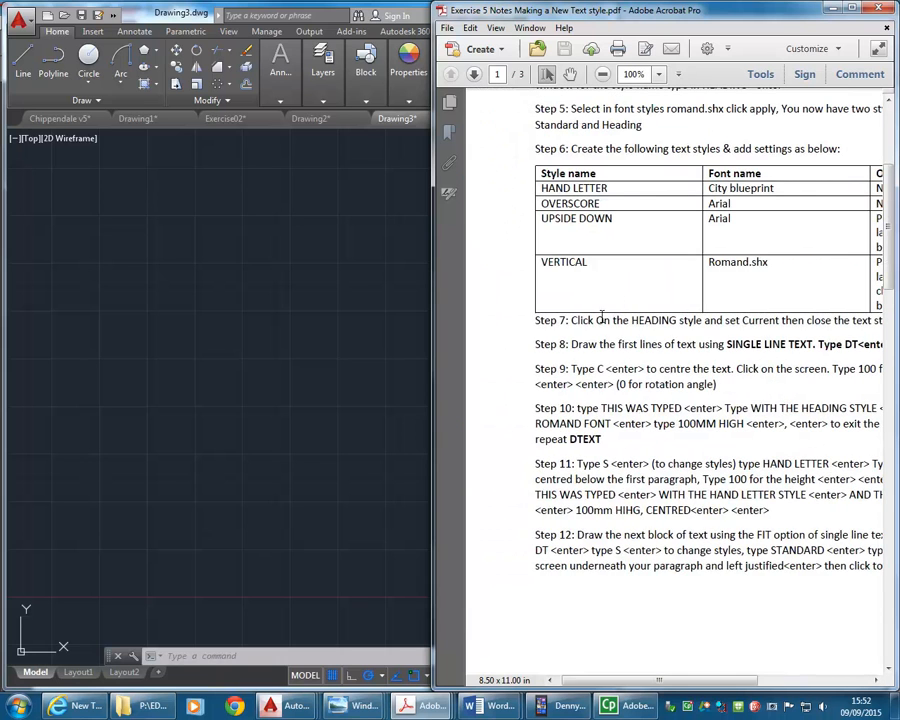
scroll(590, 333, "up", 3)
scroll(573, 301, "down", 2)
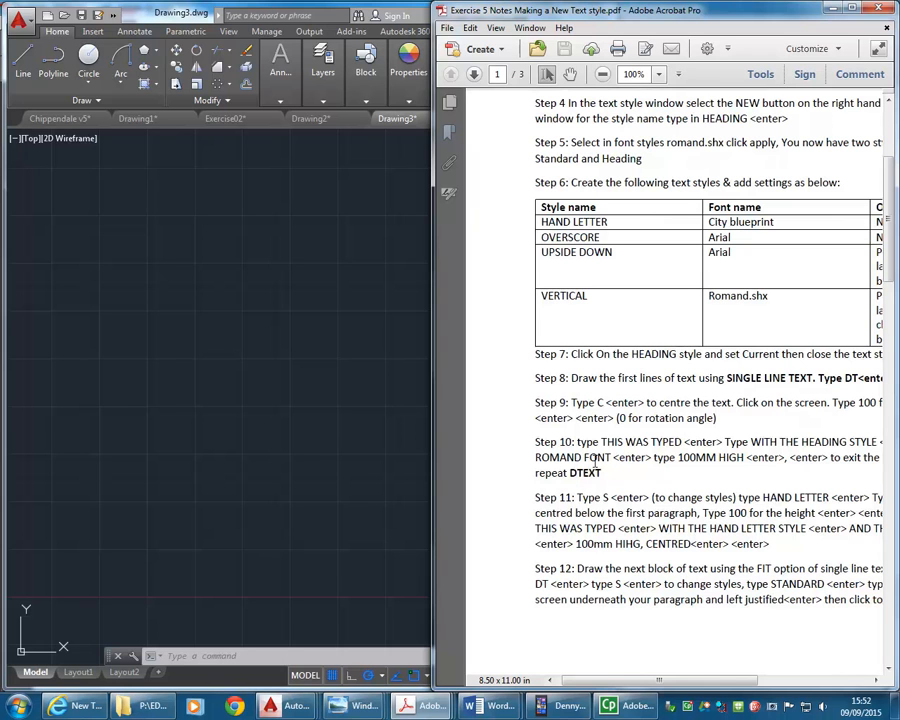
mouse_move(844, 380)
left_mouse_down()
mouse_move(876, 380)
mouse_move(858, 380)
left_mouse_up()
left_click_drag(706, 681, 728, 681)
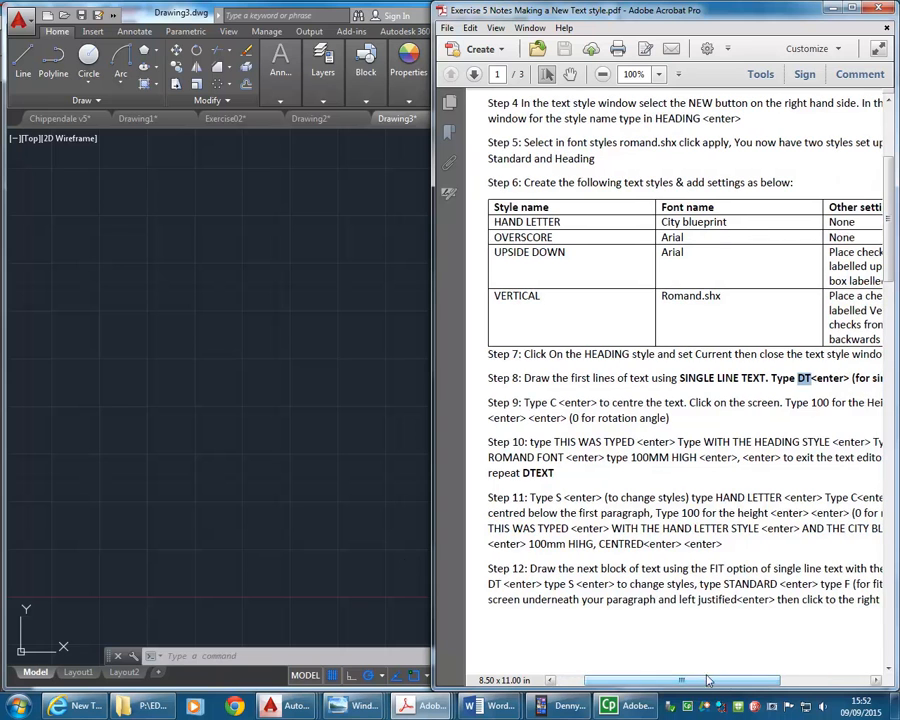
- Start single-line text with the DT command in the VERTICAL style and place its start point above and right of the origin
left_click(233, 408)
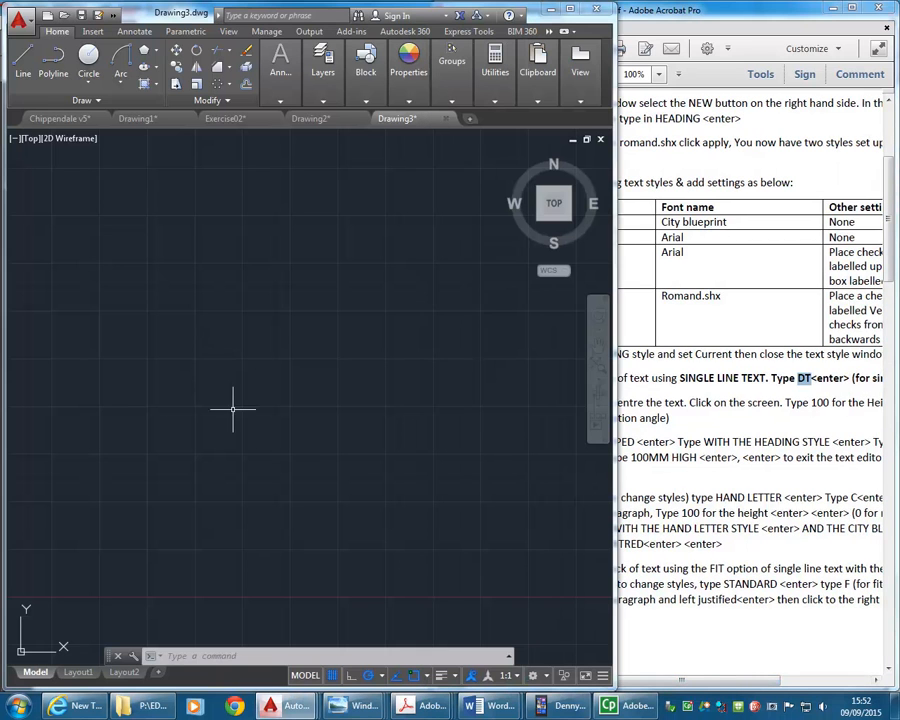
type("DT")
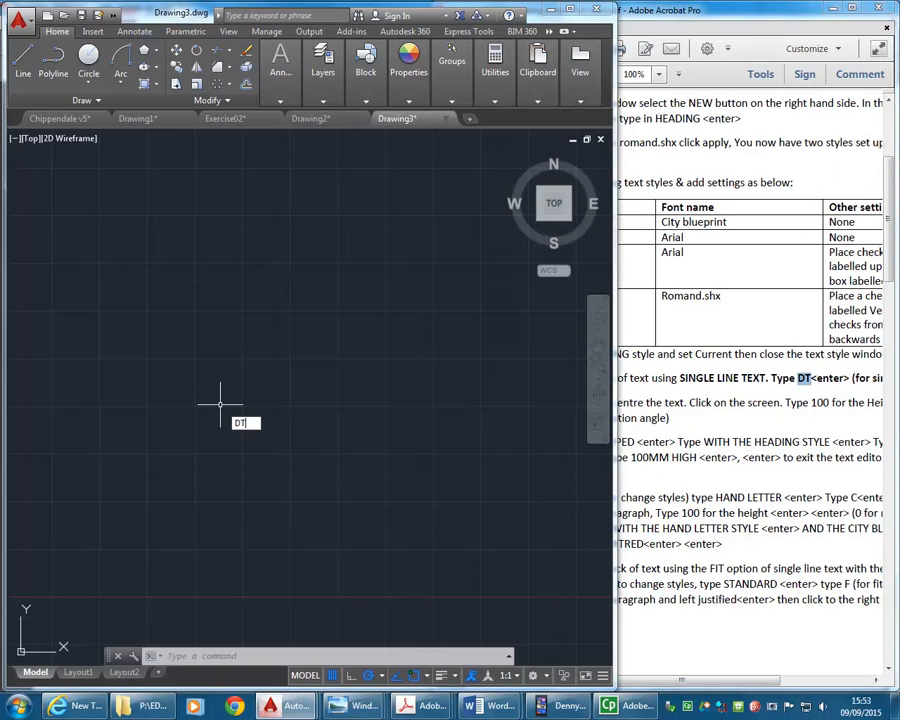
key("Return")
scroll(264, 371, "down", 5)
middle_click_drag(262, 372, 221, 472)
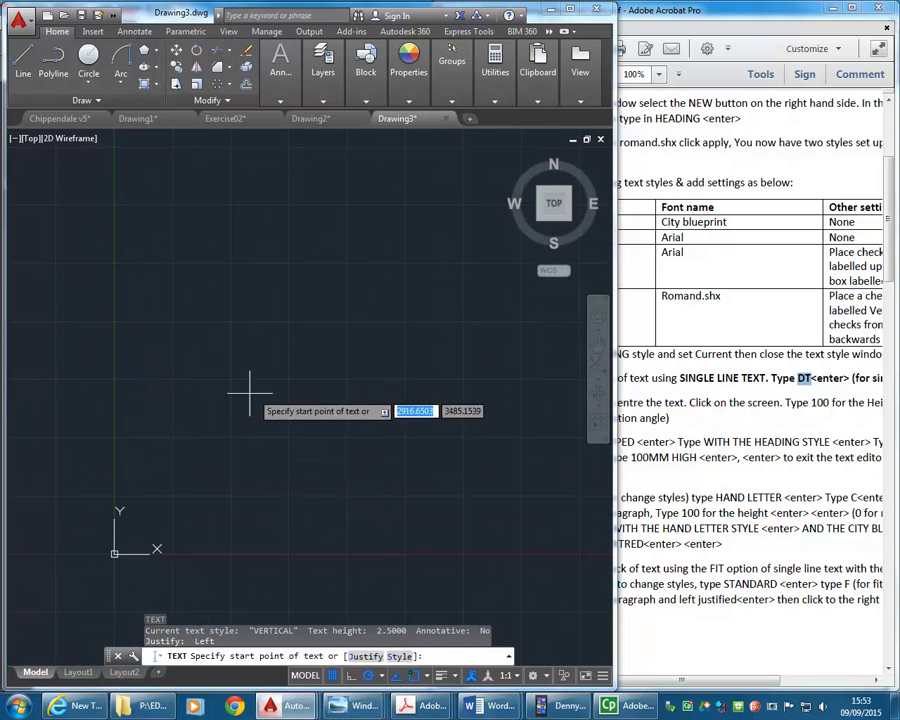
left_click(201, 269)
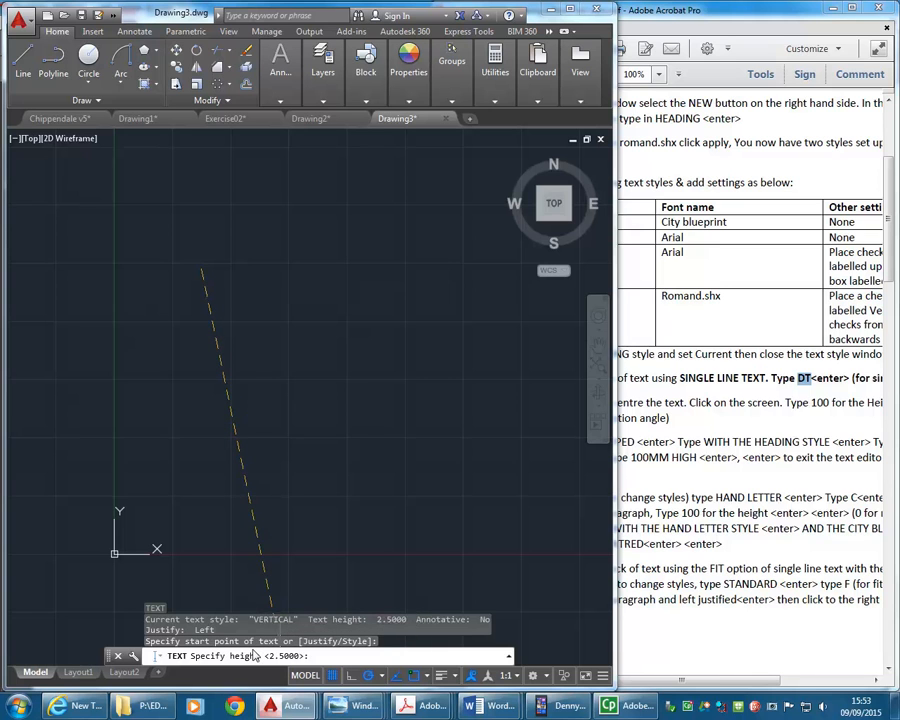
- Consult Step 9 of the notes, and give the single-line text a height of 100 and a rotation angle of 0
left_click(763, 436)
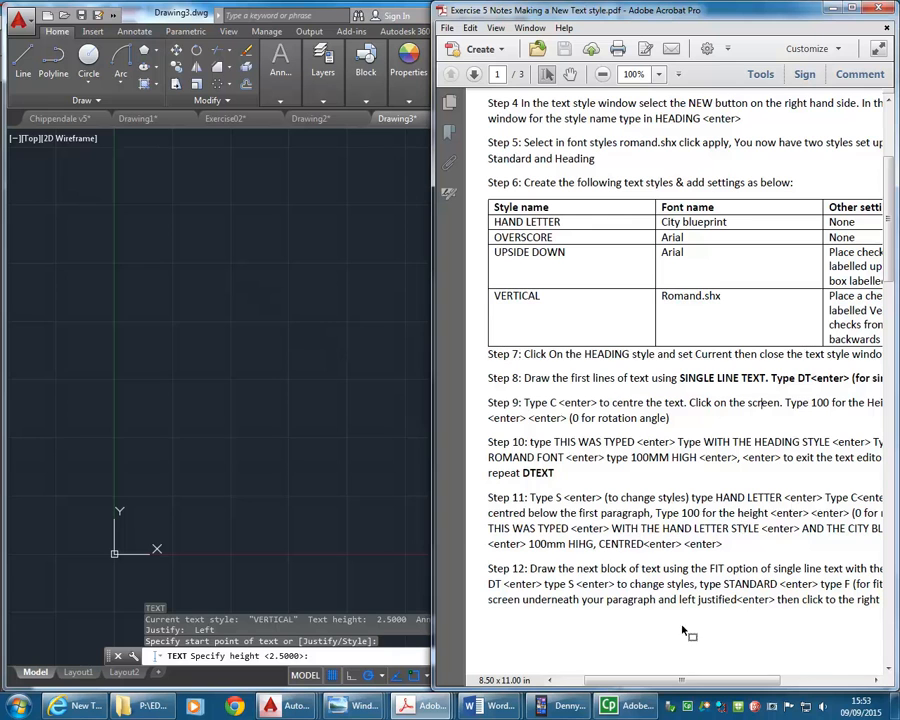
left_click_drag(664, 682, 718, 687)
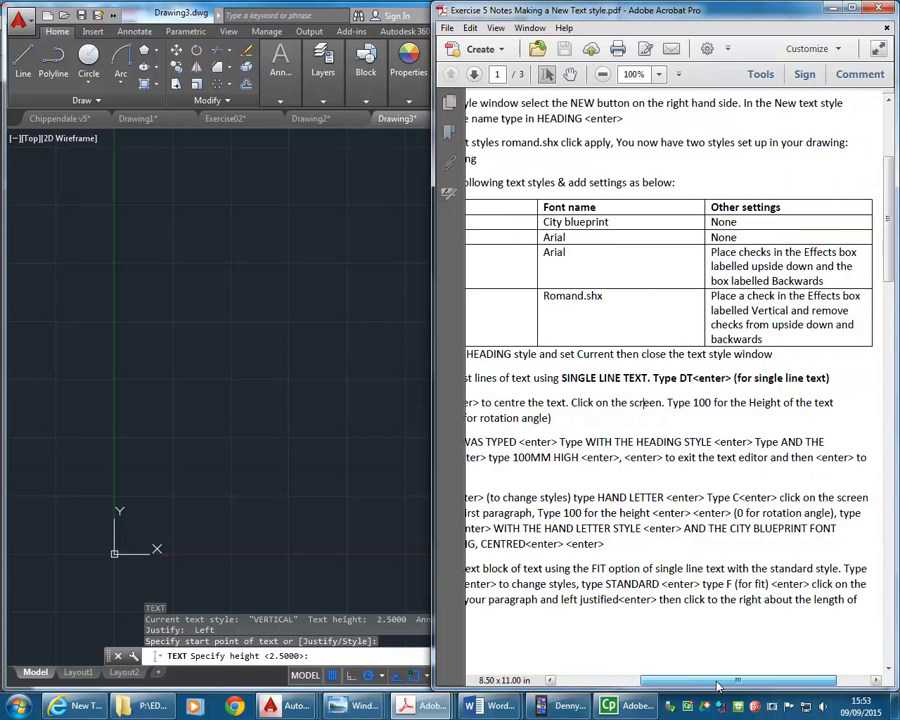
double_click(701, 403)
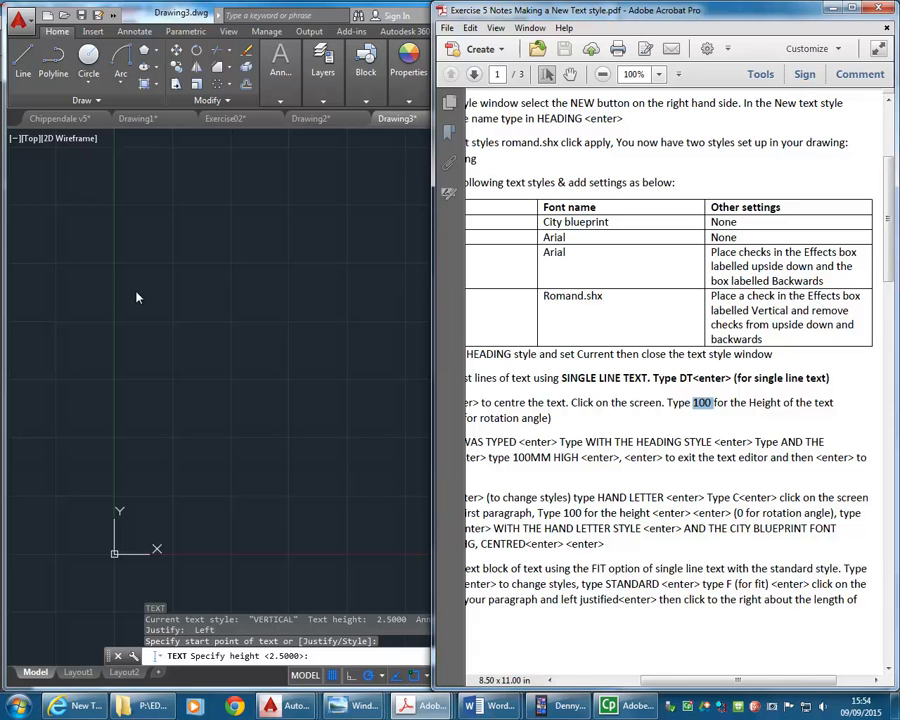
left_click(178, 14)
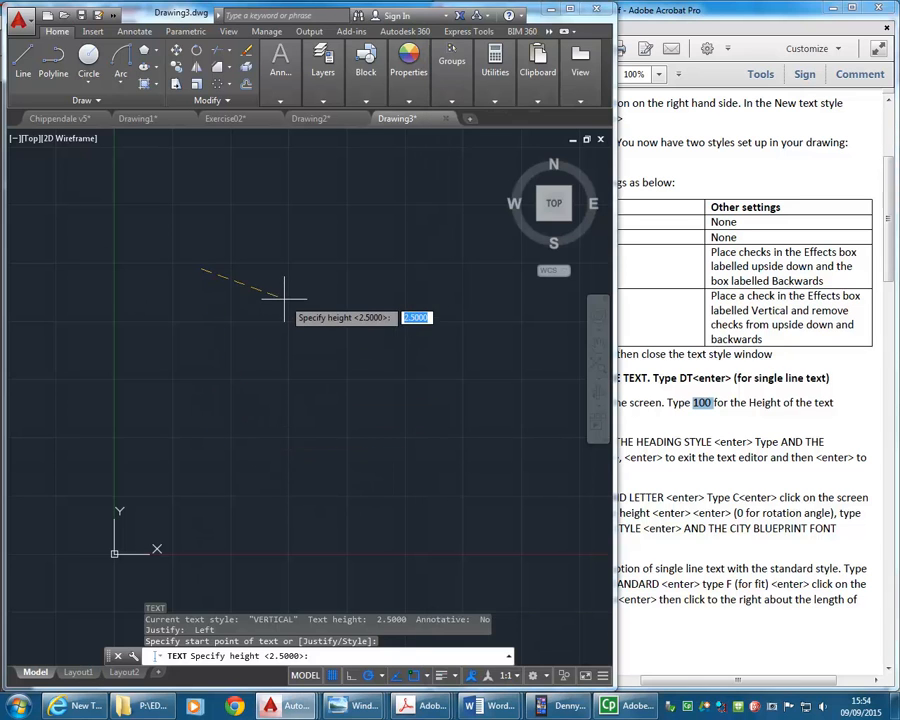
type("100")
key("Return")
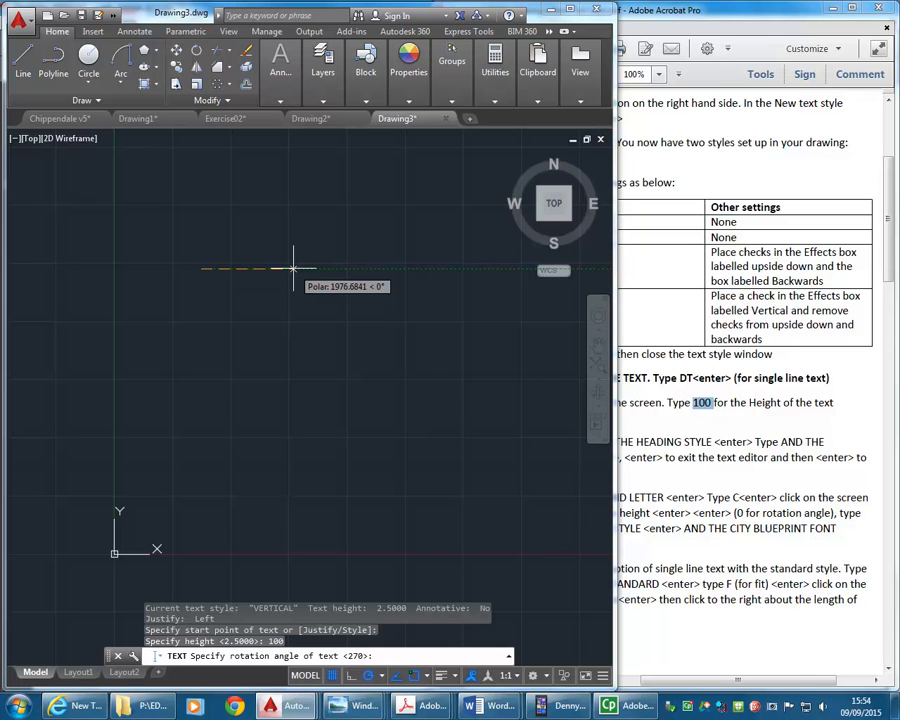
type("0")
key("Return")
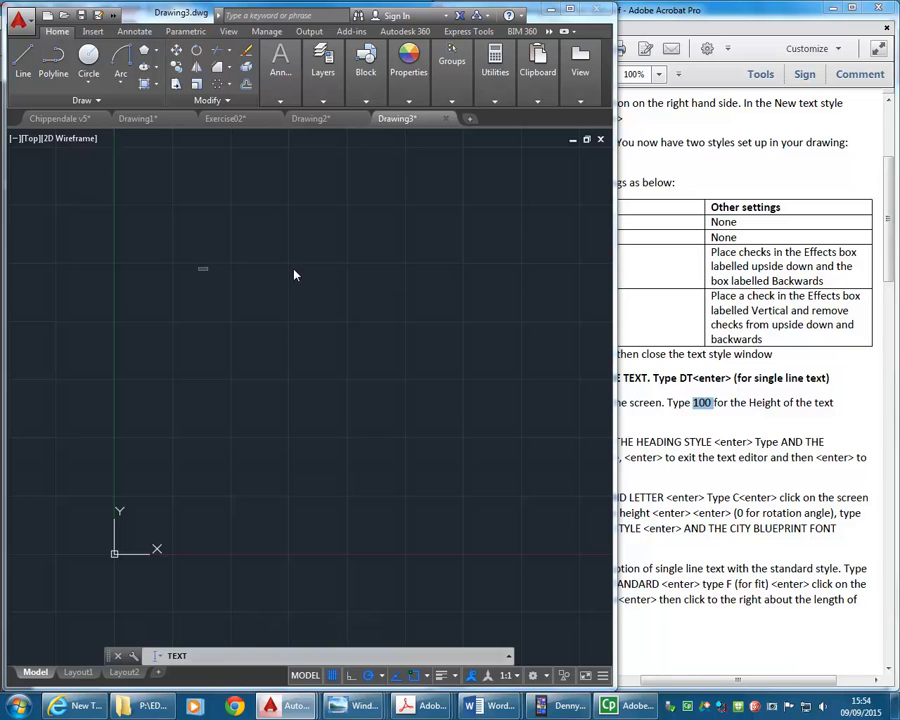
- Check the wording on the Portfolio _EXERCISE 5 sheet and enter VERTICAL STYLE as the text in place of trial characters
type("DFDFDFD")
mouse_move(418, 704)
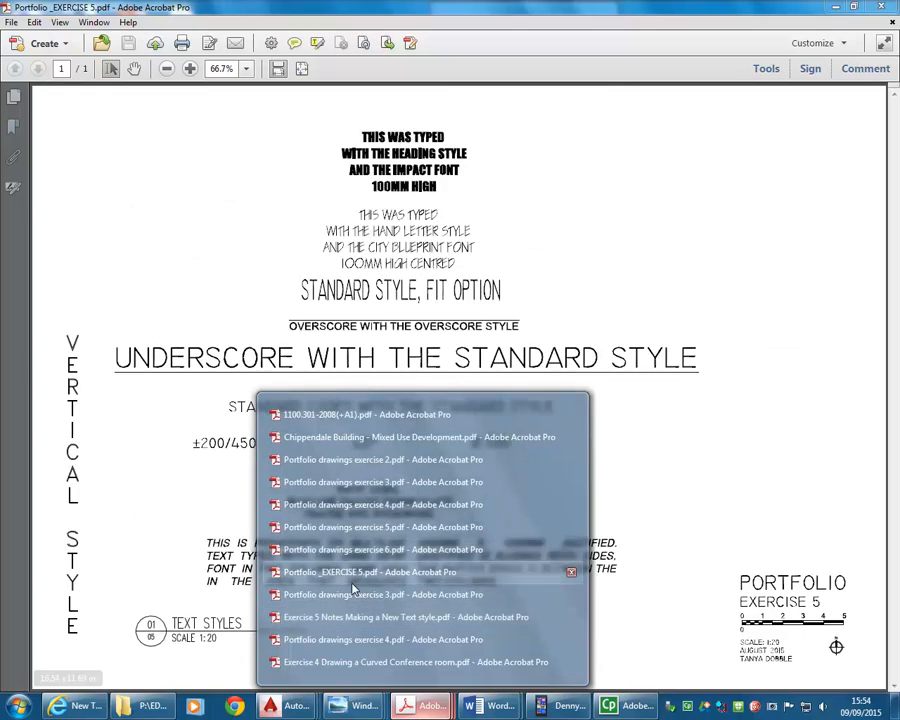
left_click(355, 573)
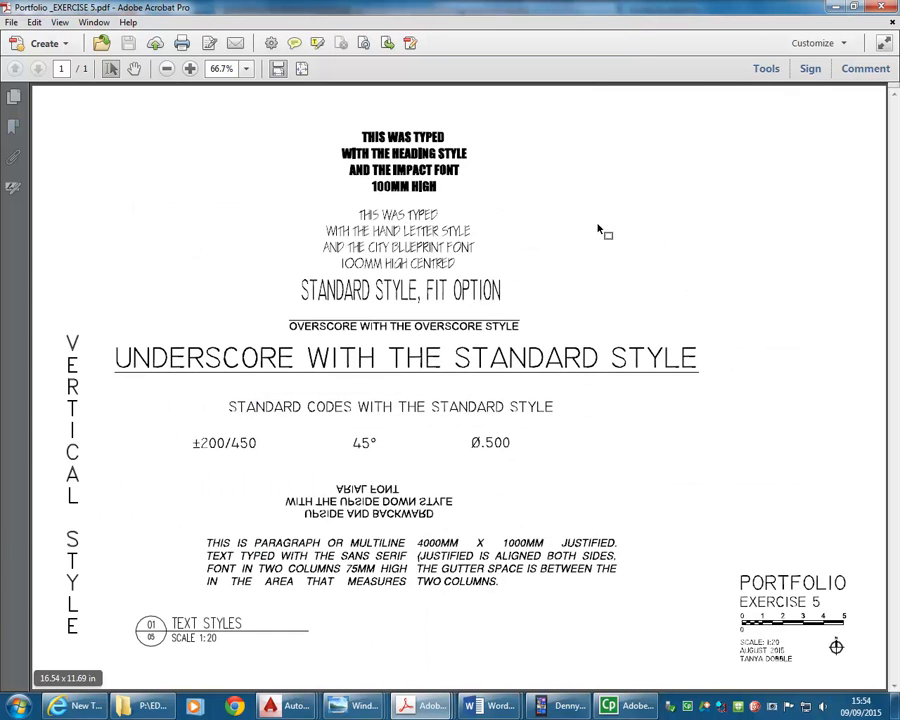
key("alt+Tab")
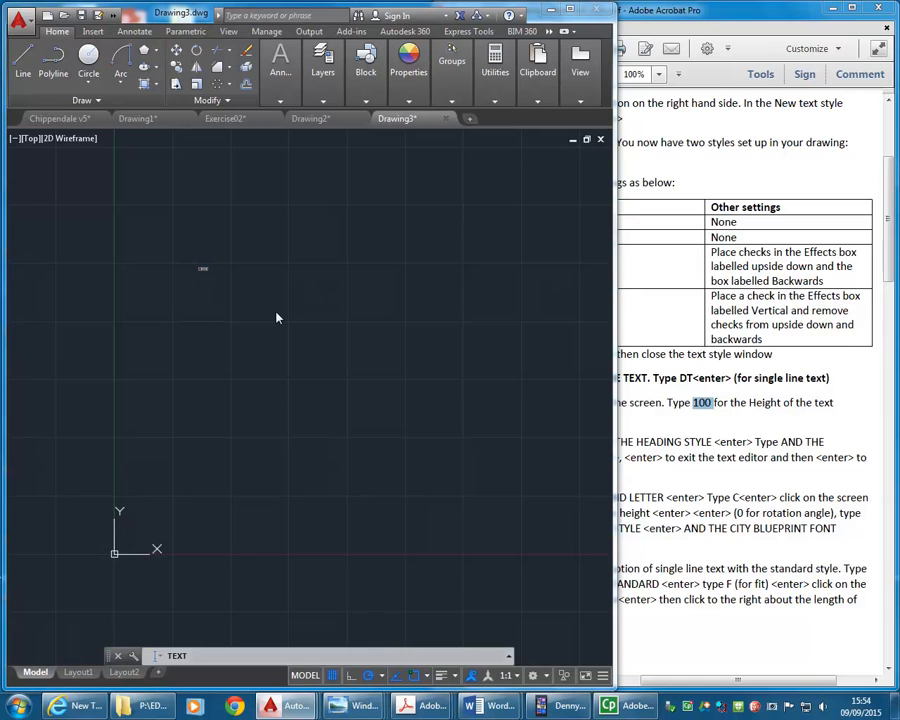
type("VERTICAL STYLE")
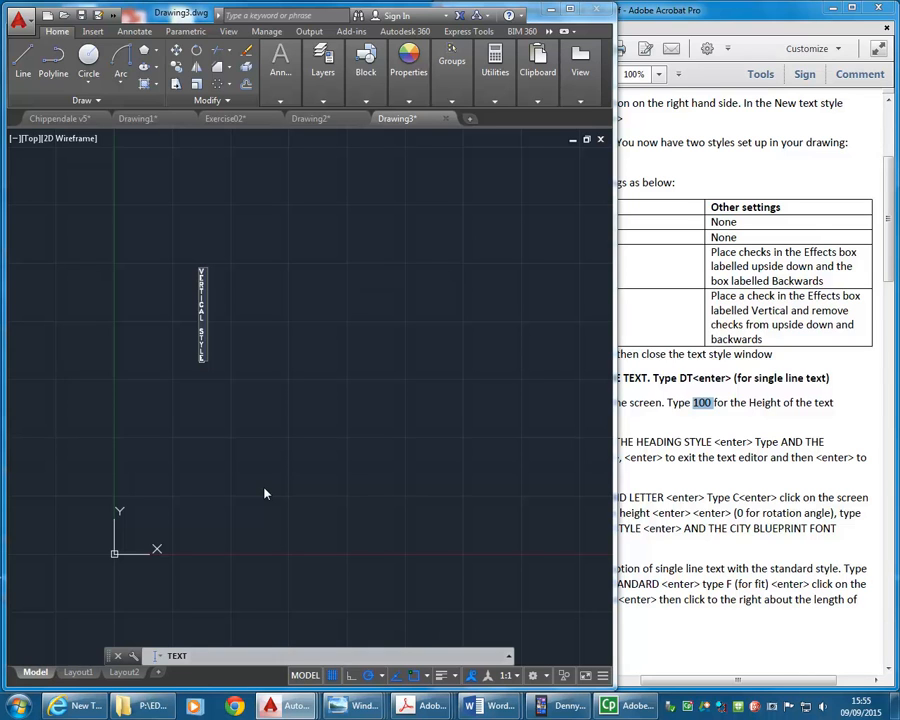
- Finish the VERTICAL STYLE single-line text and examine its properties, including height and rotation
key("Return")
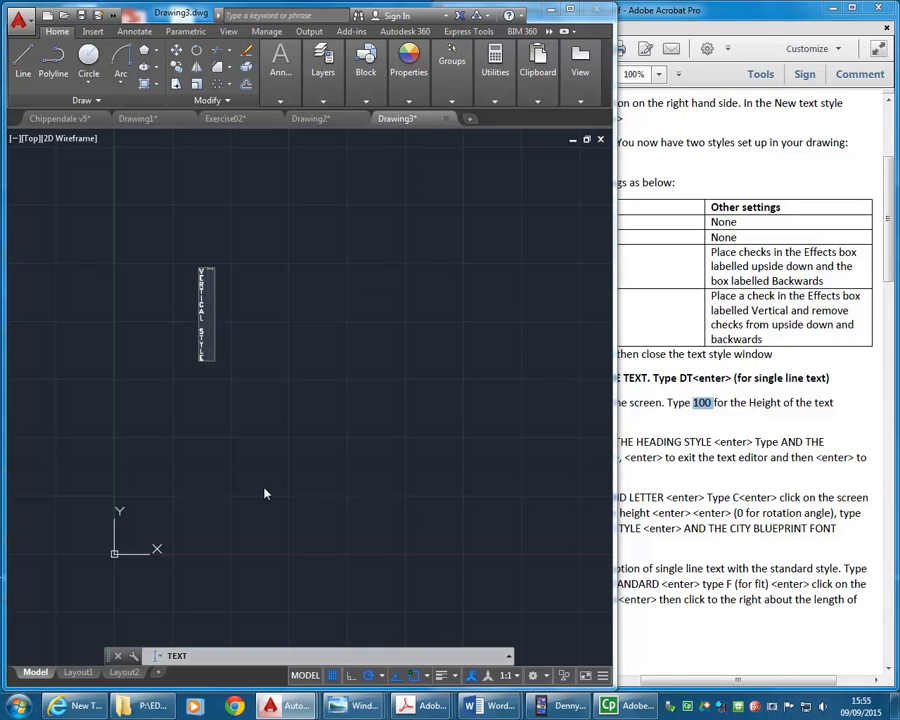
key("Return")
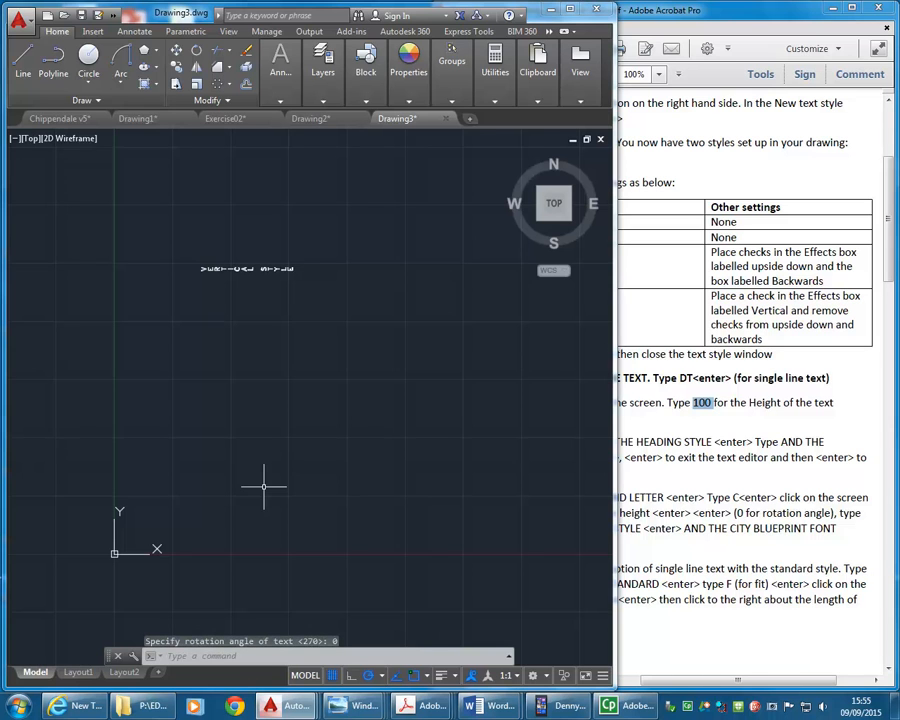
left_click(240, 268)
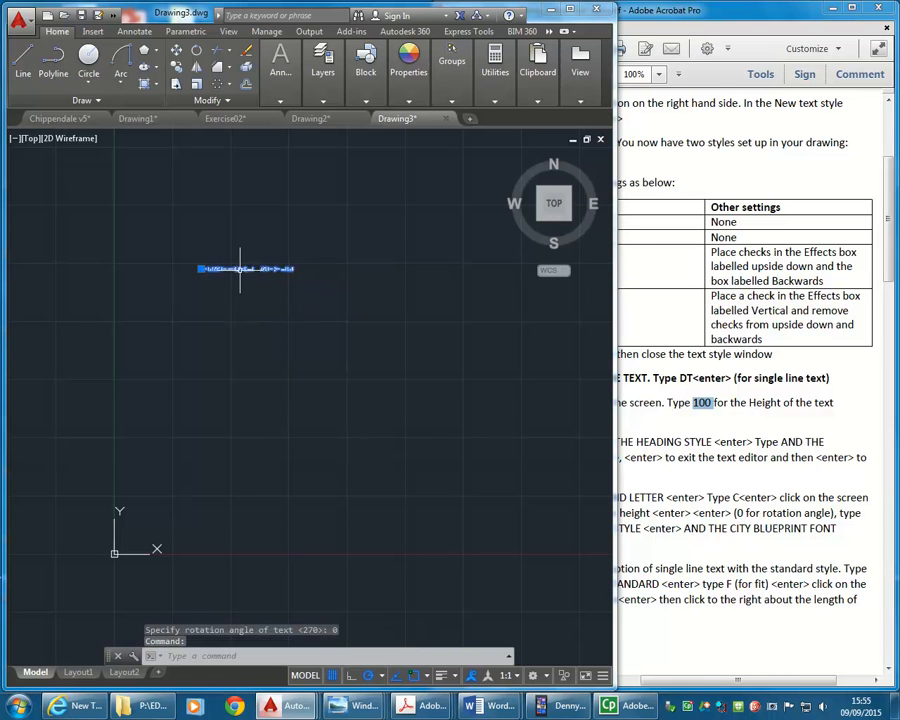
right_click(219, 263)
left_click(260, 617)
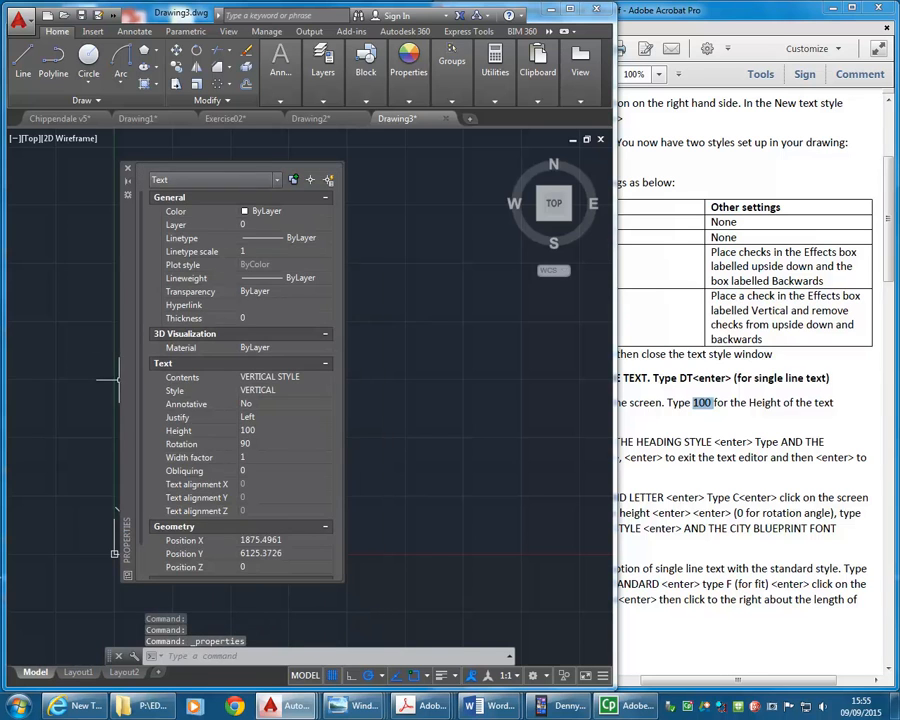
mouse_move(123, 387)
left_mouse_down()
mouse_move(326, 350)
mouse_move(356, 373)
left_mouse_up()
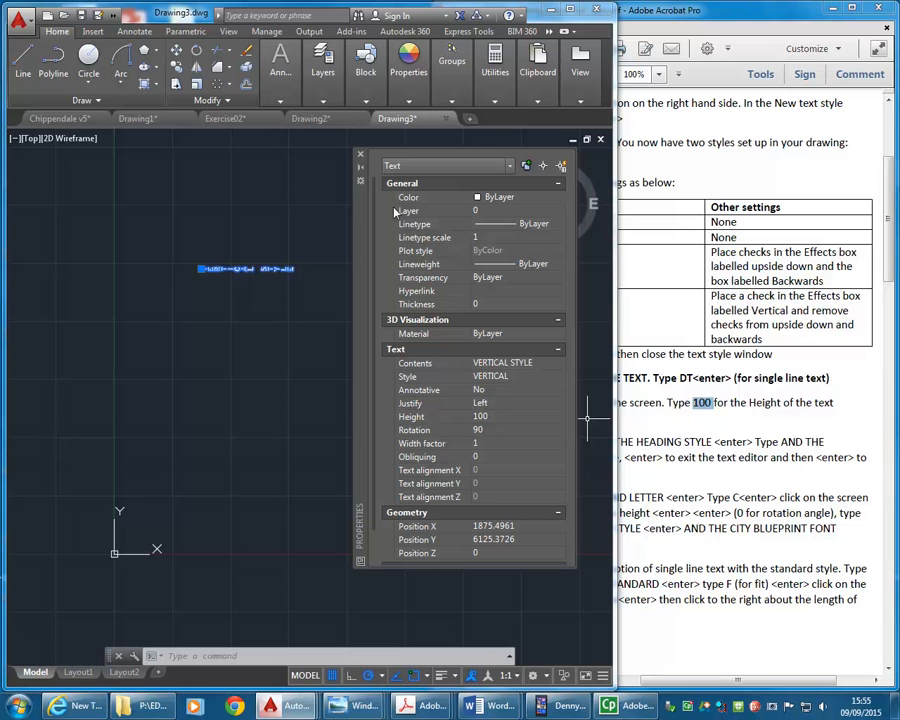
left_click(360, 156)
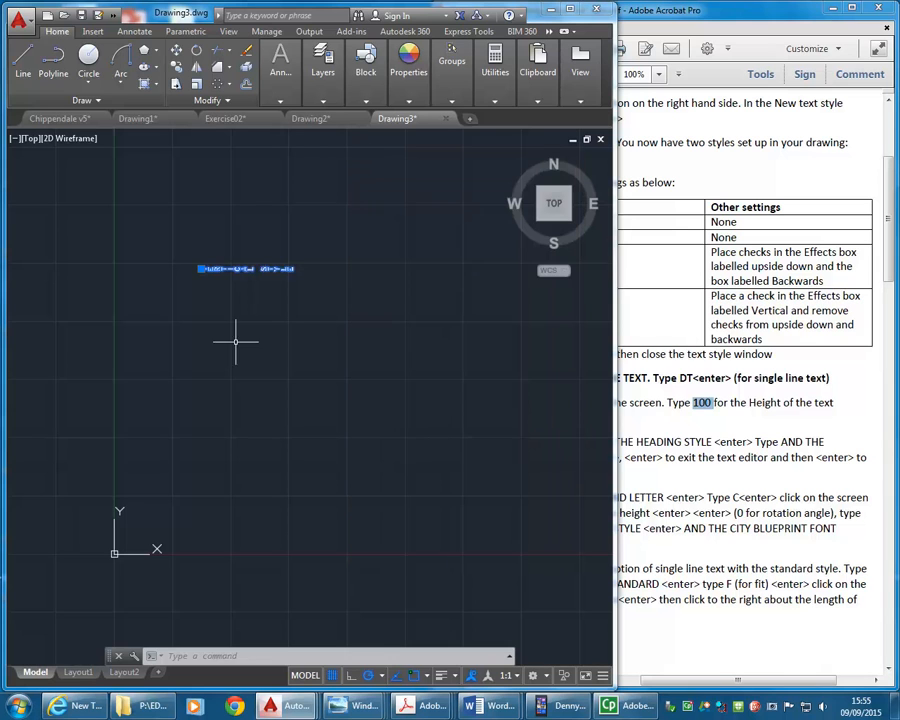
- Set the VERTICAL STYLE text's rotation to 0 in its properties so the letters stack downwards
right_click(230, 265)
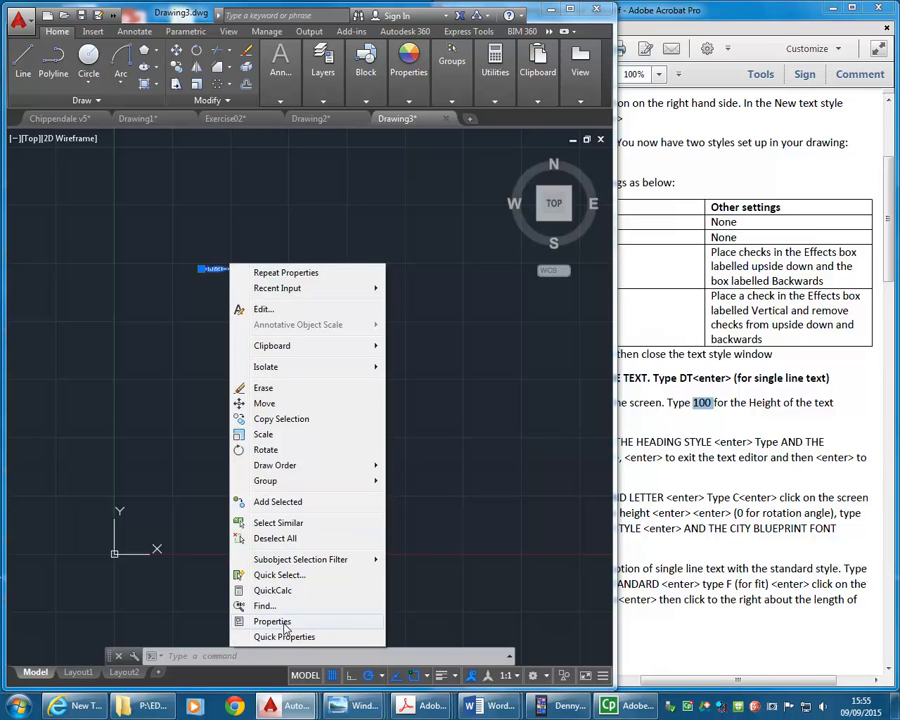
left_click(208, 335)
key("Escape")
left_click(230, 265)
right_click(218, 256)
left_click(259, 612)
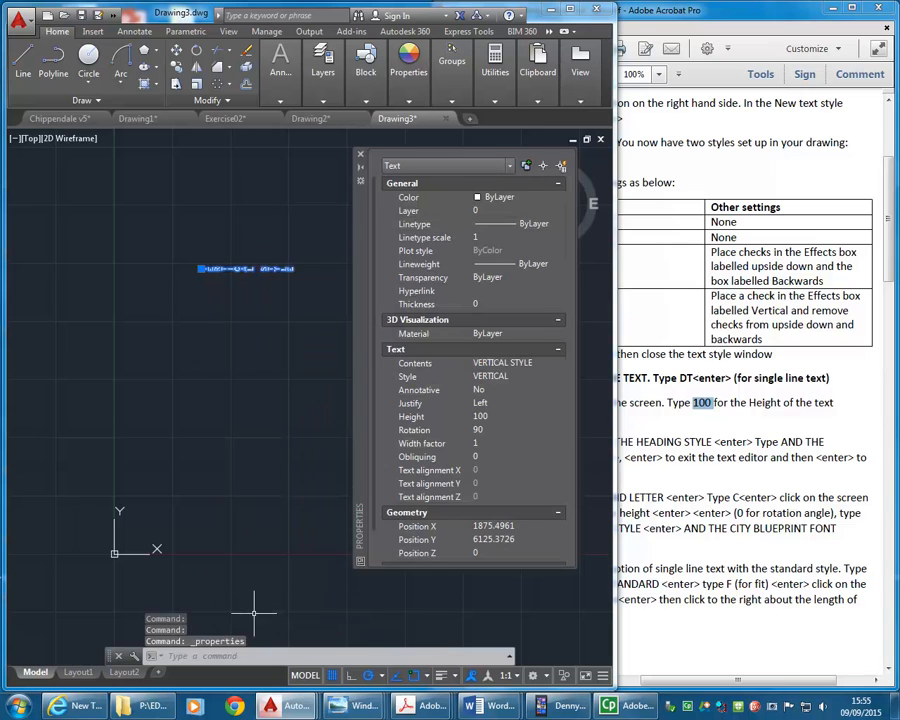
left_click(500, 433)
type("0")
key("Return")
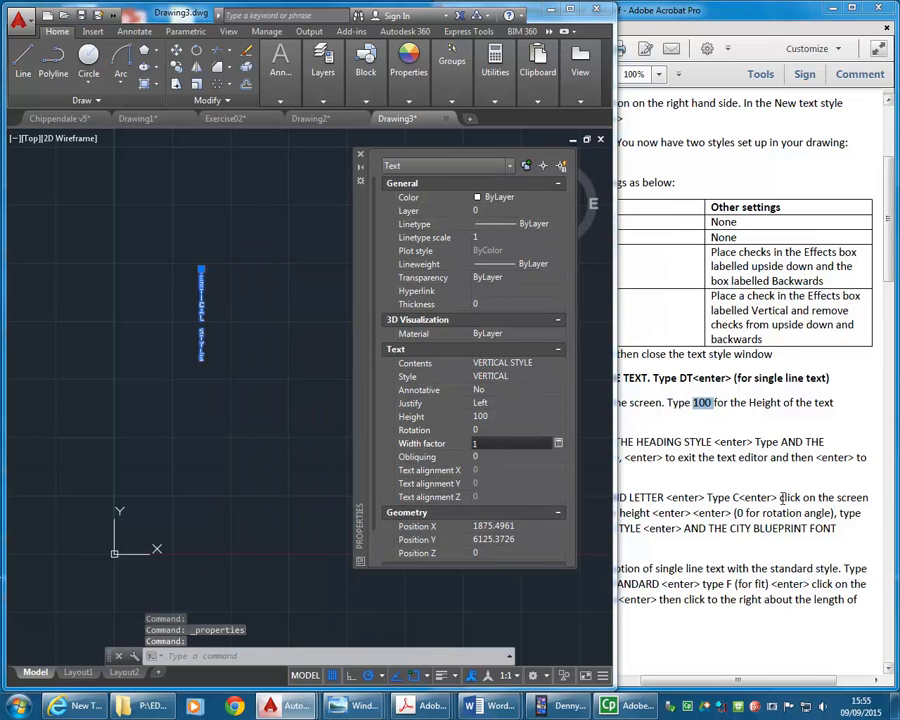
- Check Step 13 of the notes for the vertical text's rotation angle and compare it with the text's Rotation property
left_click(621, 443)
scroll(621, 443, "down", 10)
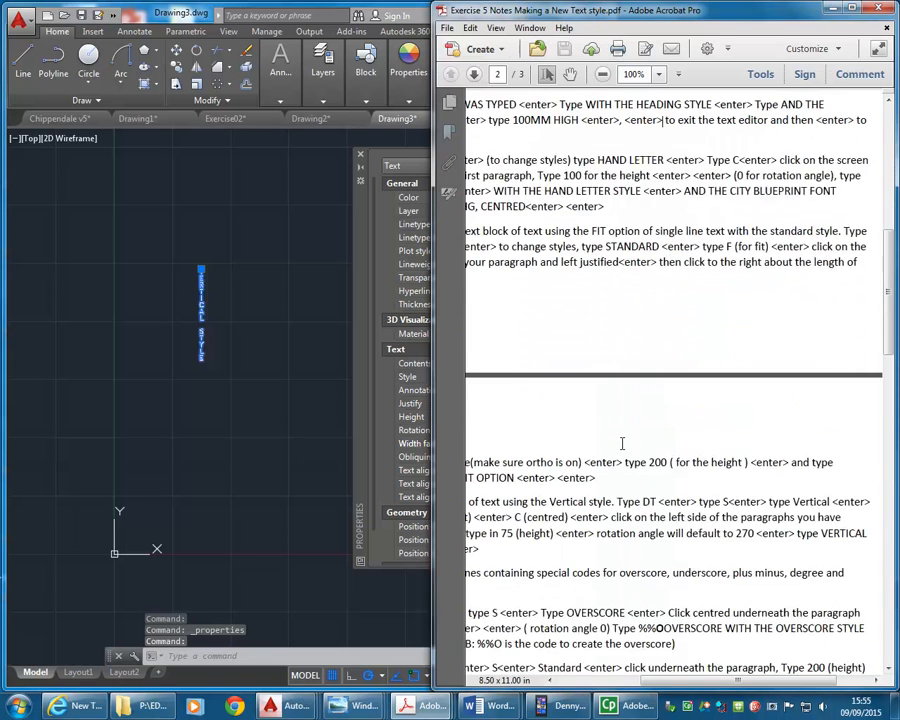
left_click_drag(790, 399, 737, 400)
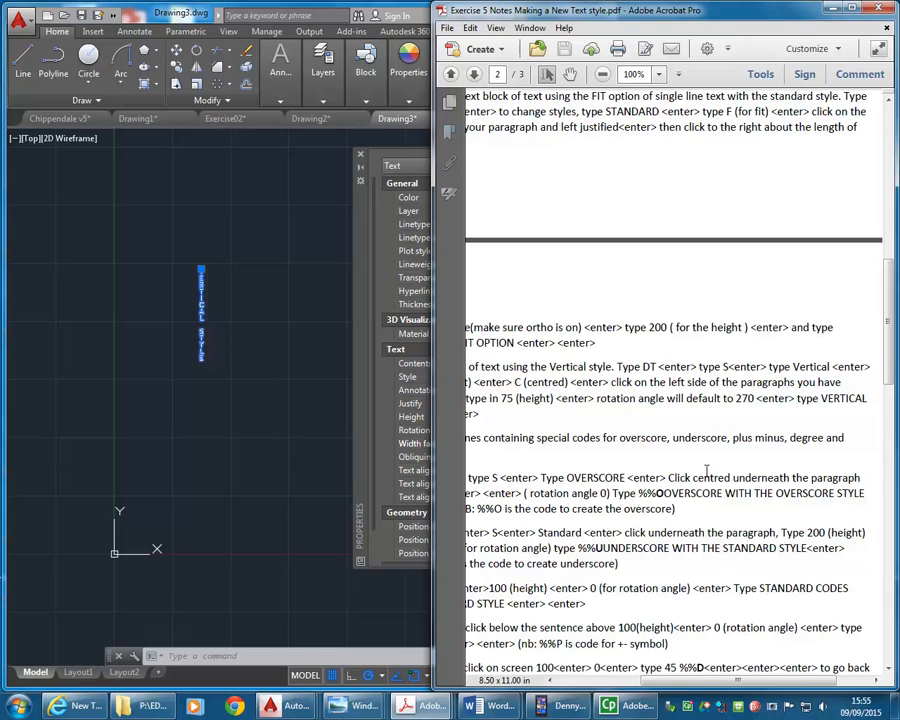
left_click(286, 461)
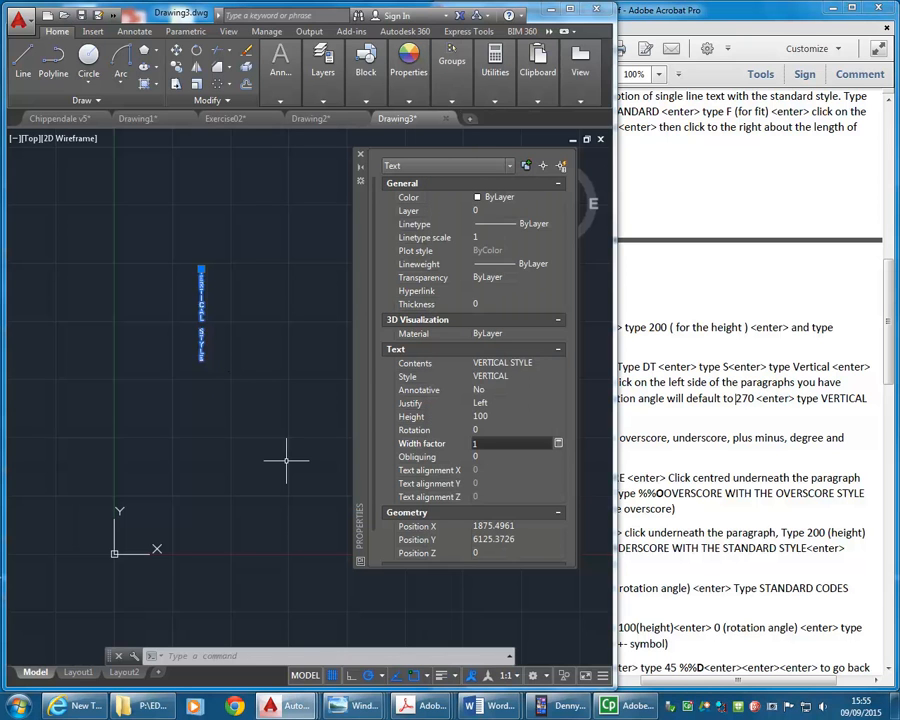
left_click(501, 432)
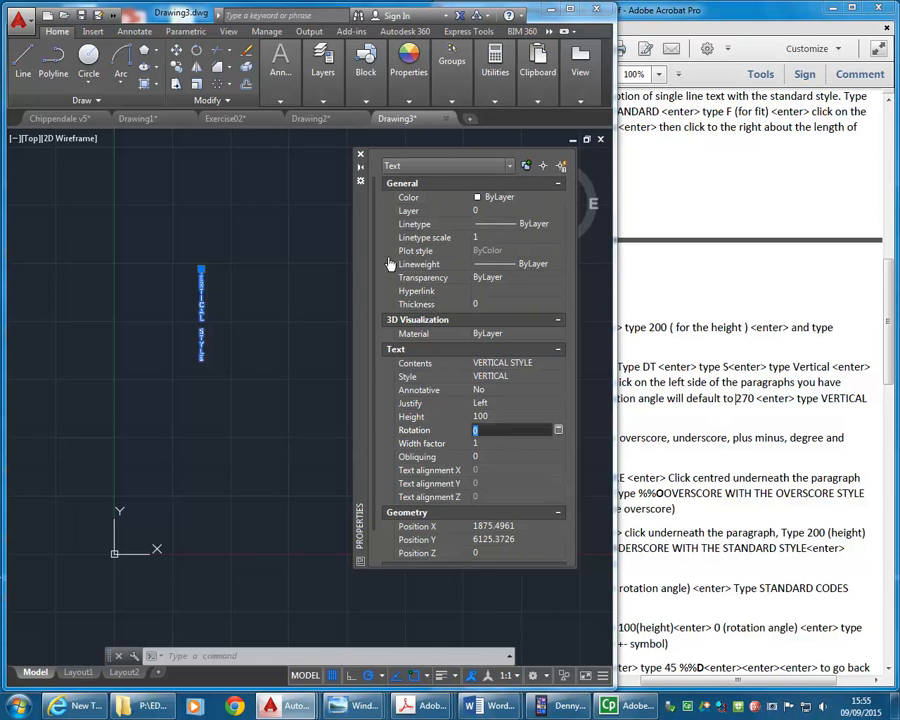
- Close the text's properties, deselect the VERTICAL STYLE text and frame it with free drawing space beside it
left_click(360, 154)
key("Escape")
key("Escape")
mouse_move(237, 321)
middle_mouse_down()
mouse_move(307, 411)
mouse_move(321, 400)
mouse_move(321, 521)
mouse_move(284, 565)
middle_mouse_up()
scroll(321, 375, "up", 4)
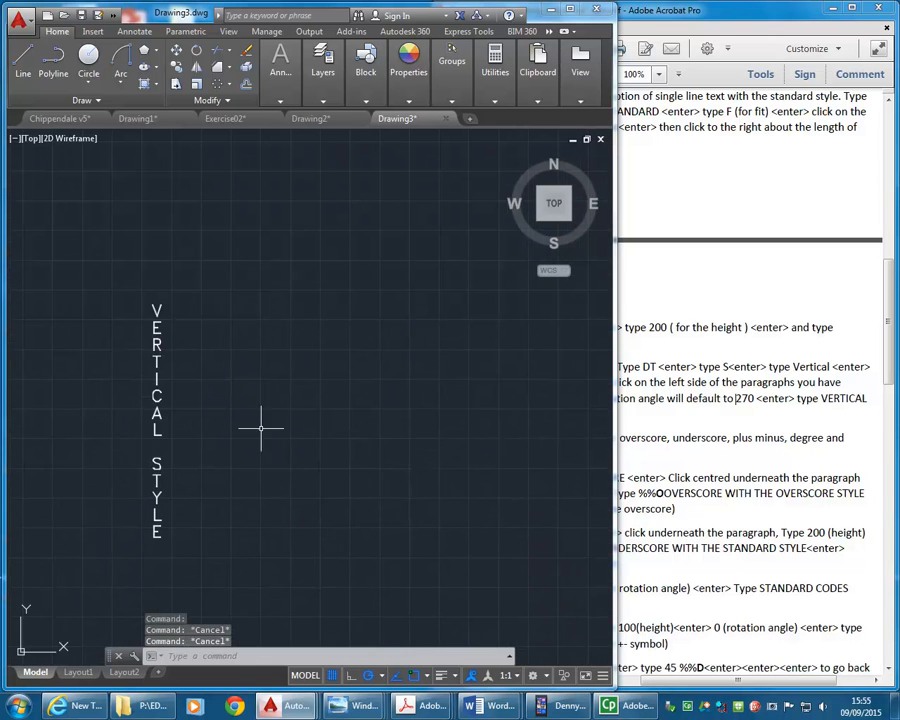
scroll(297, 409, "down", 2)
middle_click_drag(297, 409, 243, 436)
mouse_move(272, 376)
middle_mouse_down()
mouse_move(245, 374)
mouse_move(206, 412)
middle_mouse_up()
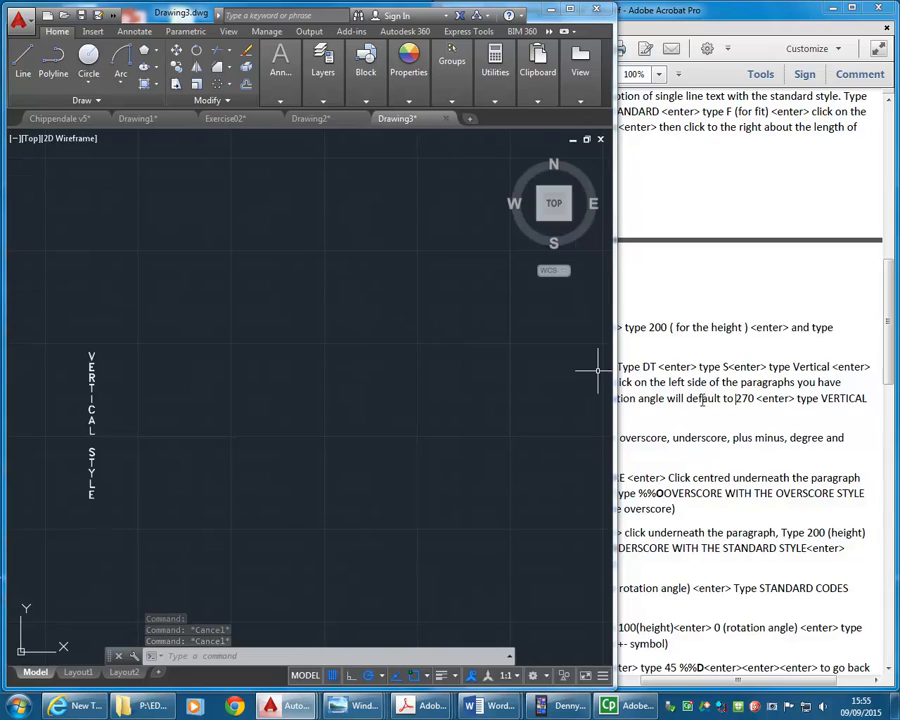
- Reread Steps 7 to 13 of the notes with the page reduced to 75%
left_click(703, 400)
scroll(669, 350, "up", 5)
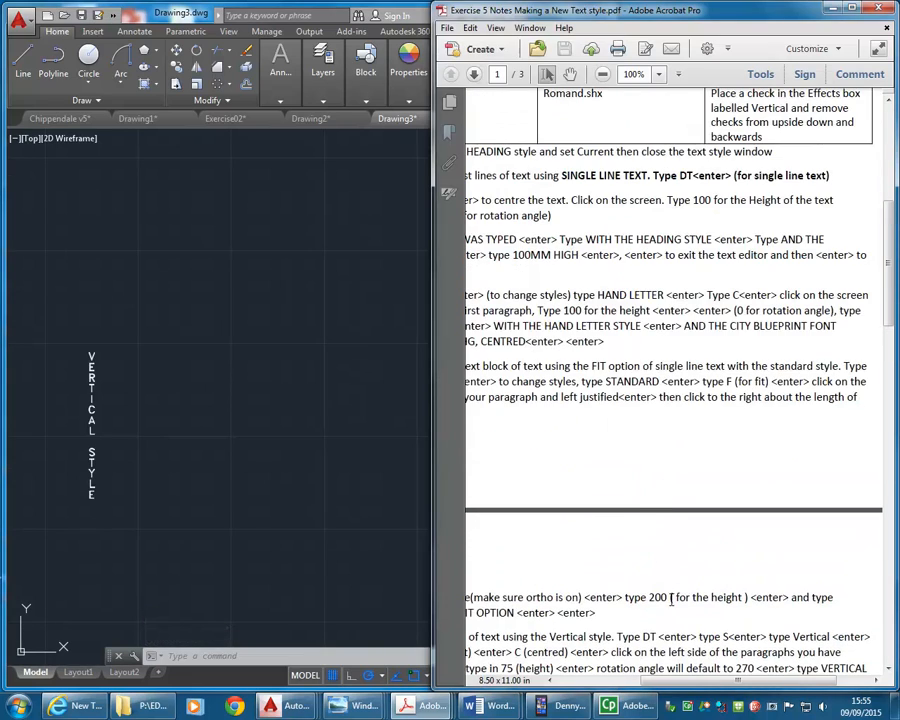
left_click_drag(699, 683, 645, 685)
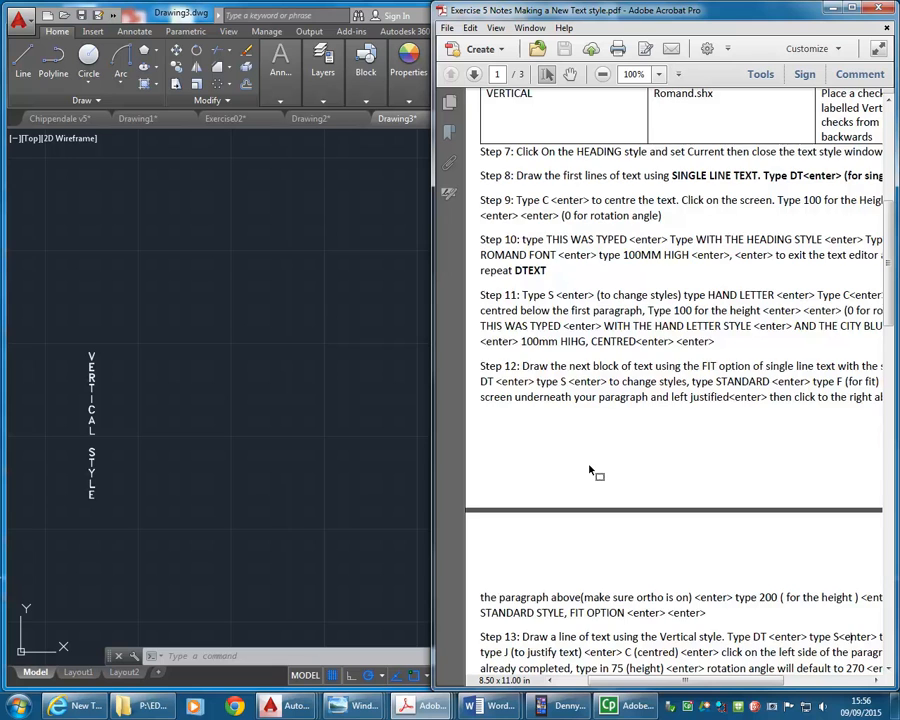
scroll(595, 474, "down", 1, "ctrl")
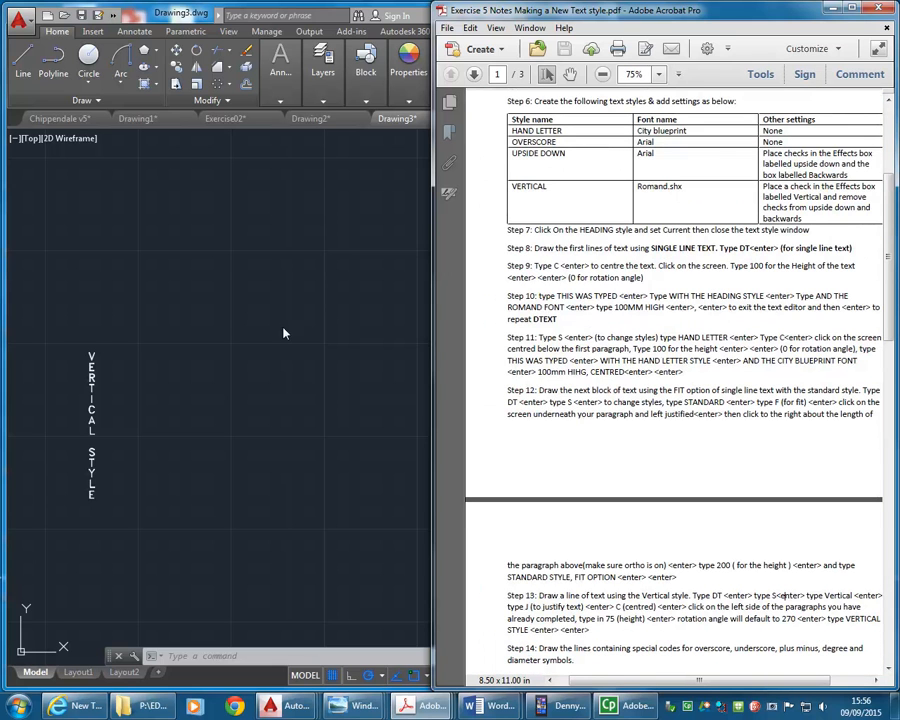
- Start single-line text with the DT command and switch its style to HAND LETTER, checking the style name in the notes
left_click(234, 334)
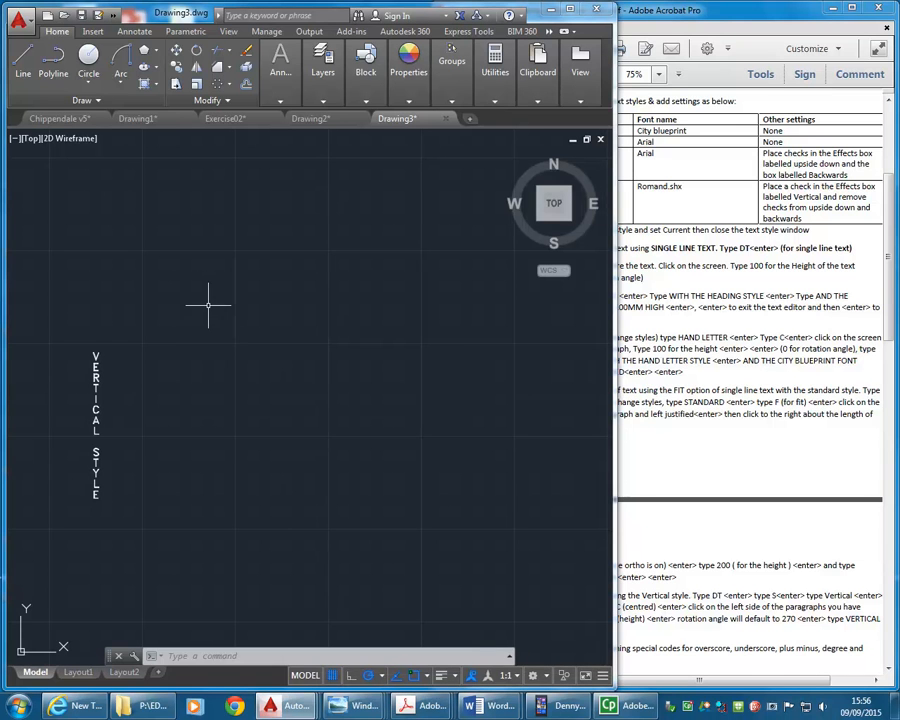
type("DT")
key("Return")
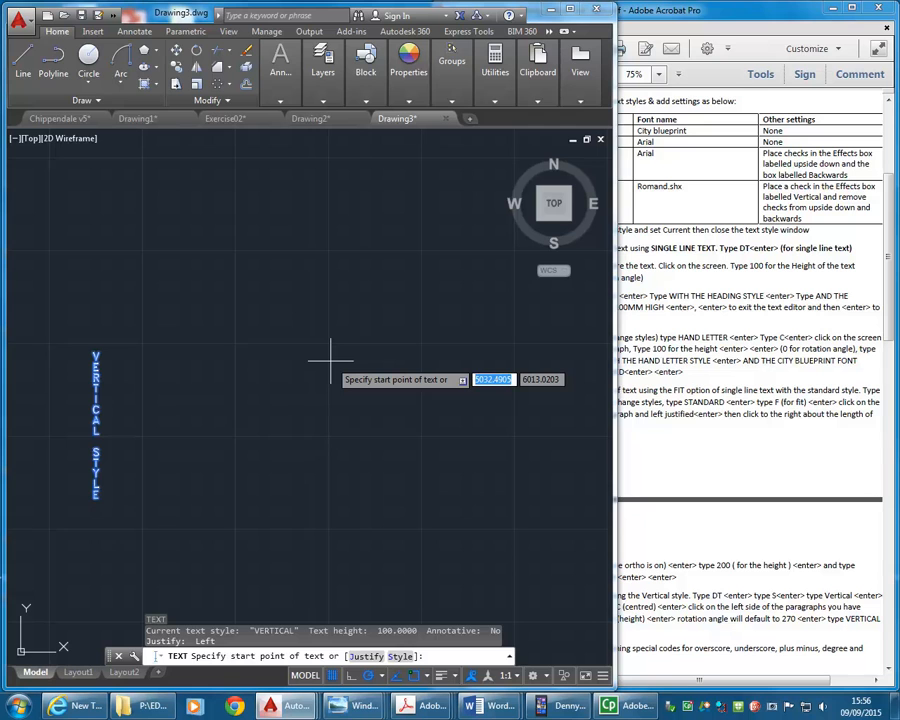
type("s")
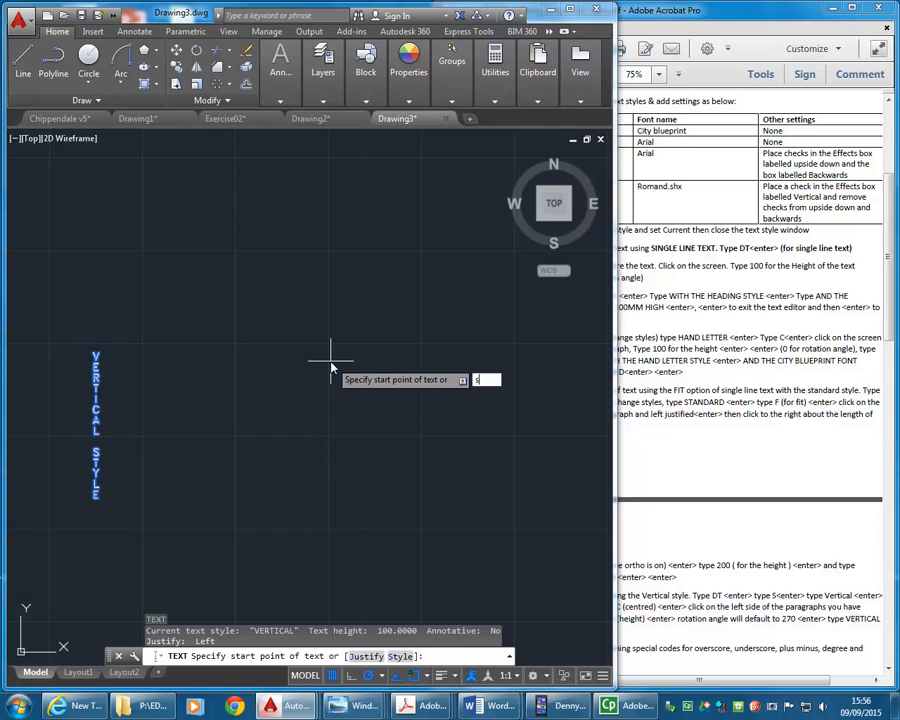
key("Return")
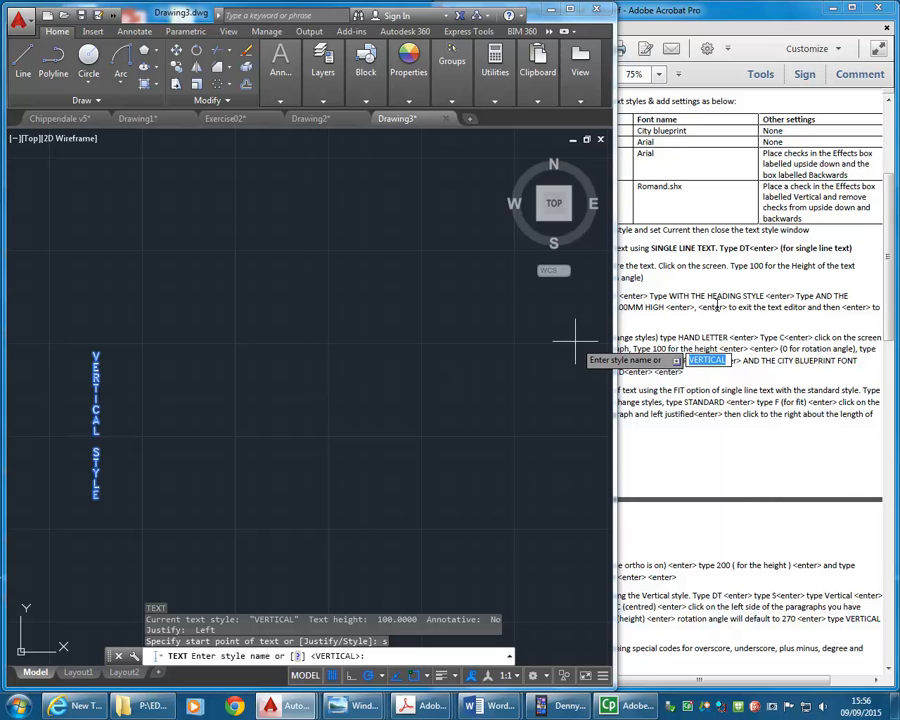
left_click_drag(615, 352, 435, 352)
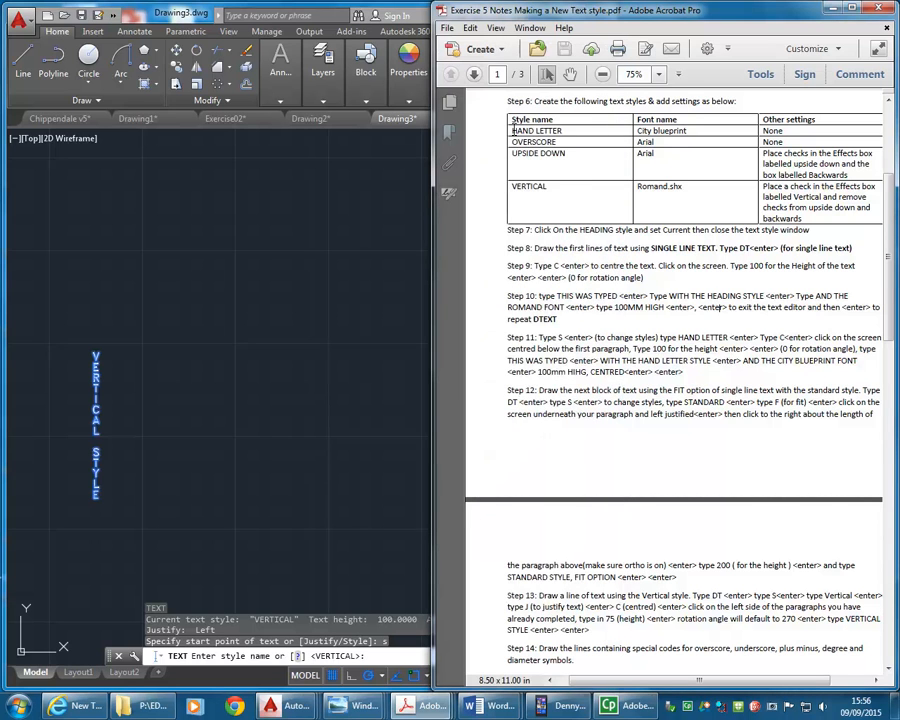
left_click(382, 663)
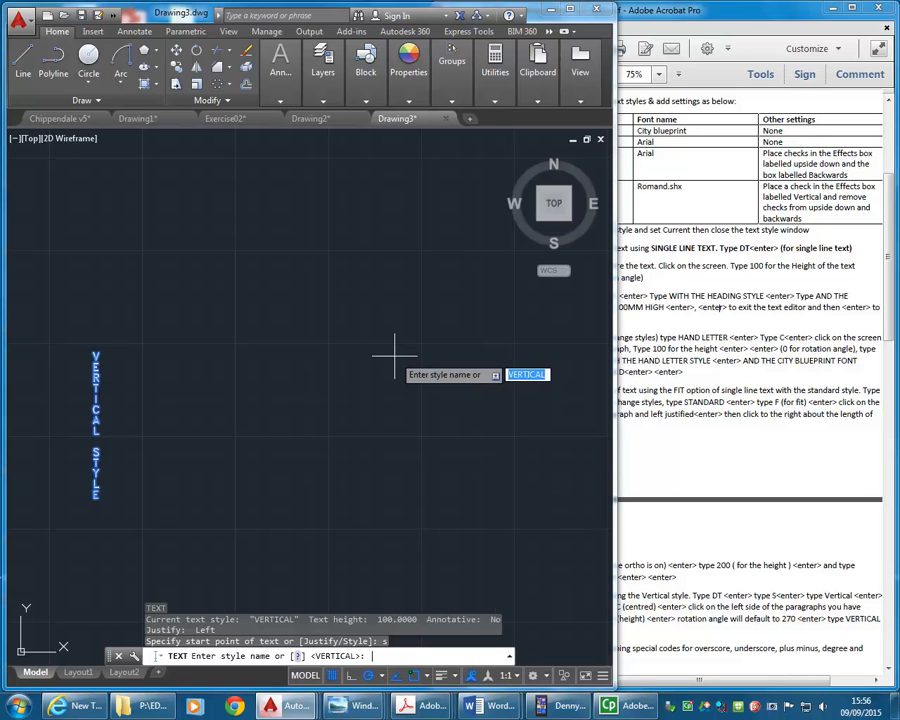
type("HAND")
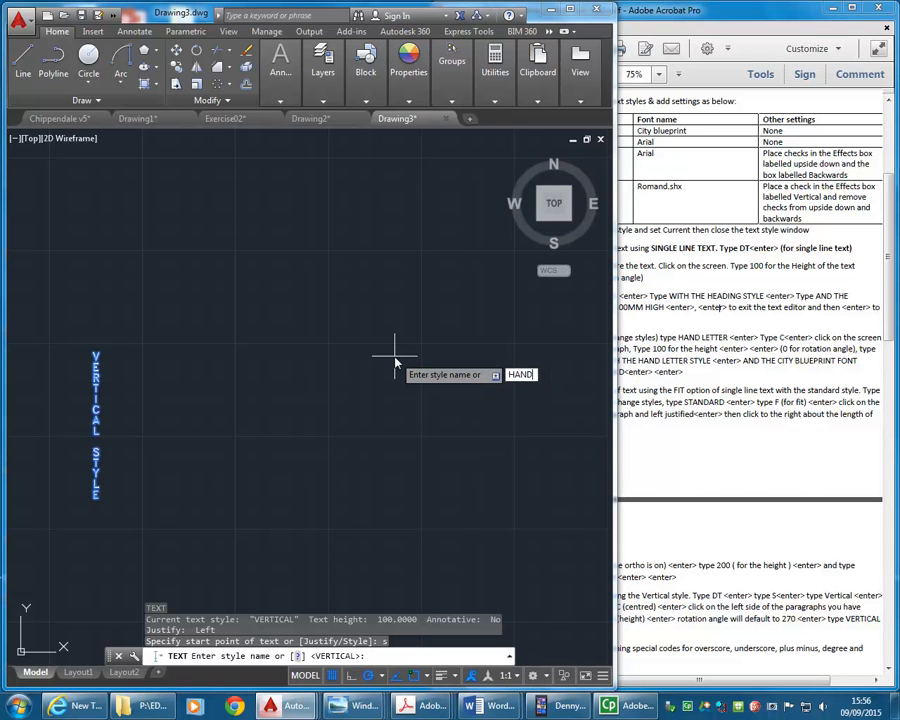
type(" LETTER")
key("Return")
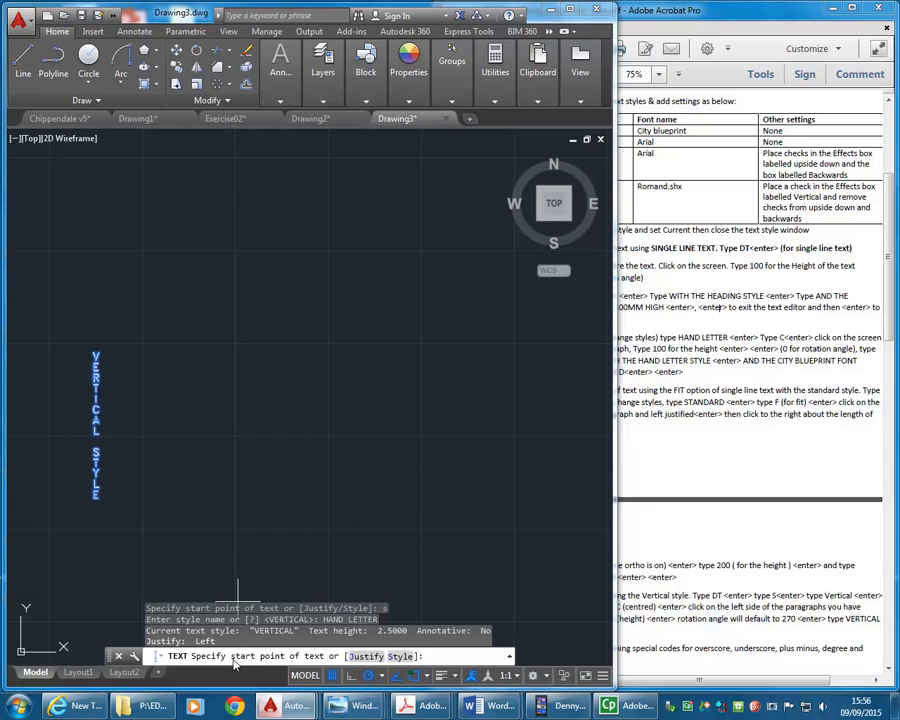
- Examine the layout of the hand-lettered paragraph on the Portfolio _EXERCISE 5 sheet and return to the drawing
left_click(398, 708)
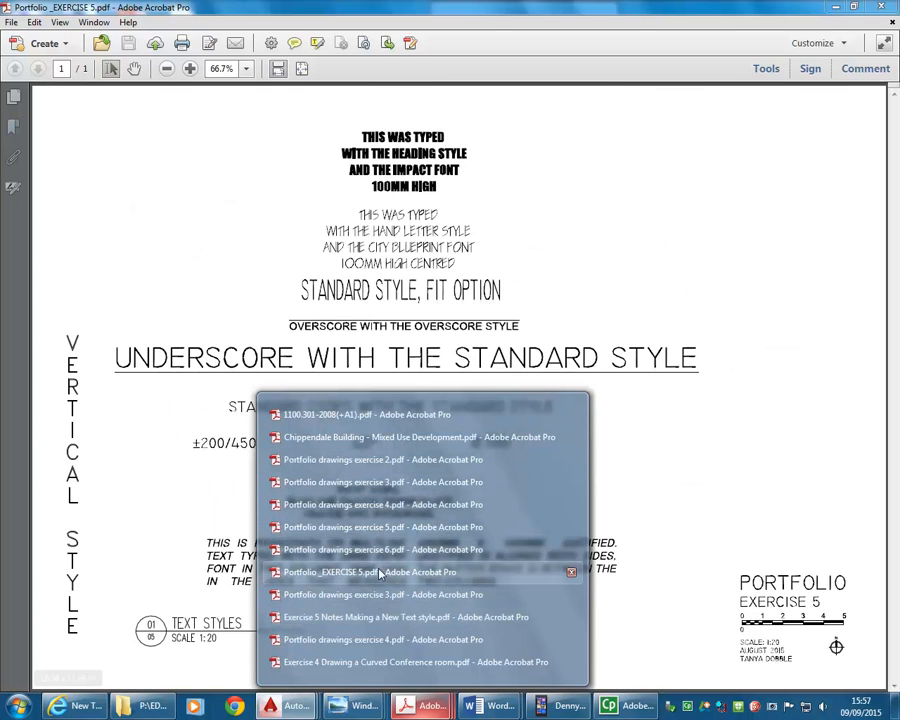
left_click(380, 572)
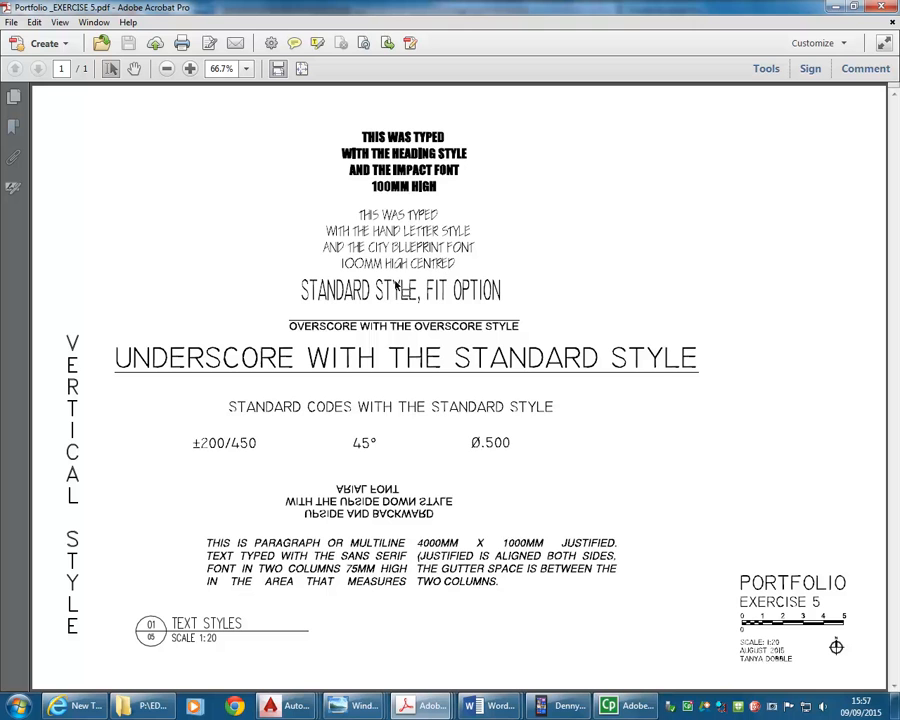
left_click(833, 9)
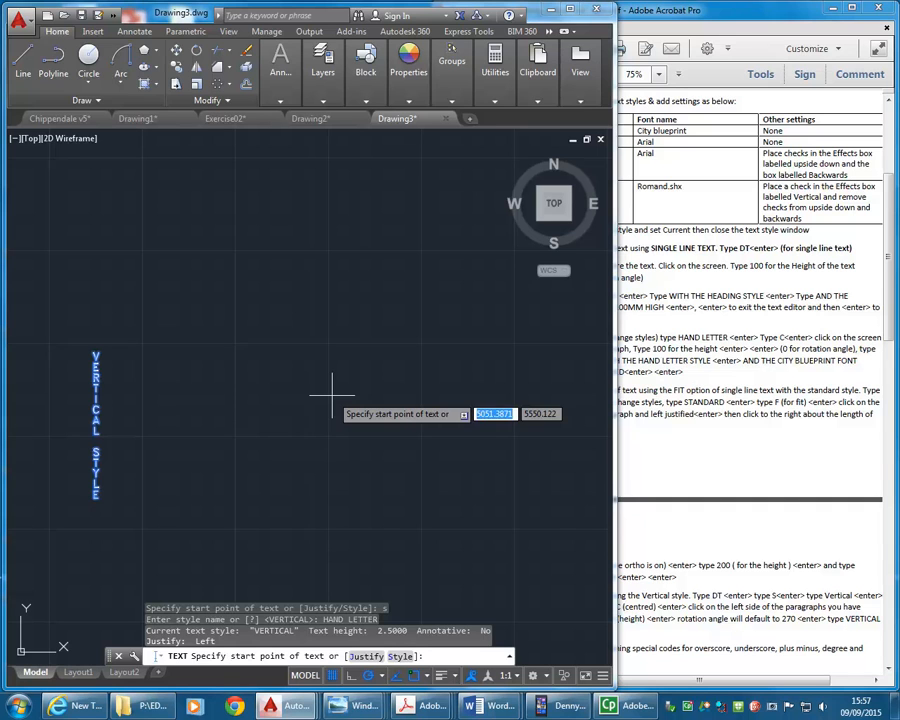
- Justify the text to Center, place its centre point above and right of the vertical text, with height 100 and rotation 0
left_click(362, 657)
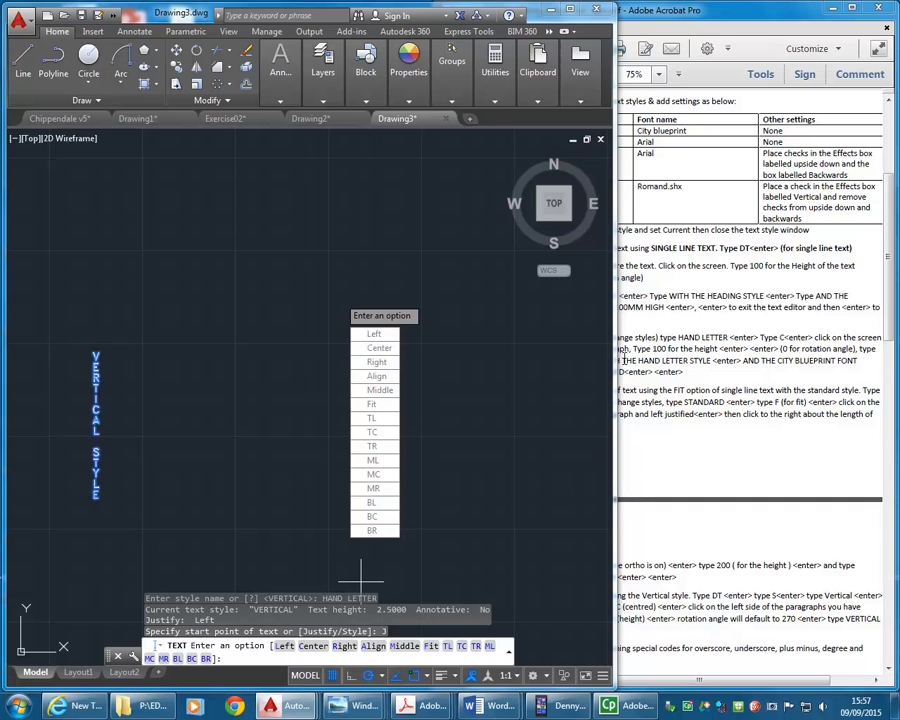
left_click(376, 348)
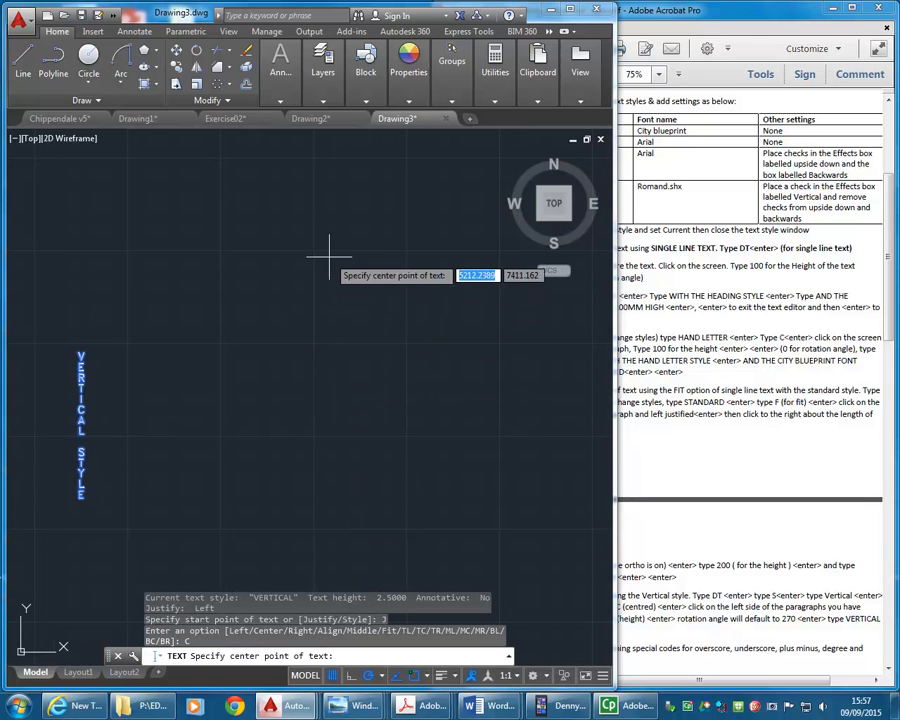
left_click(296, 287)
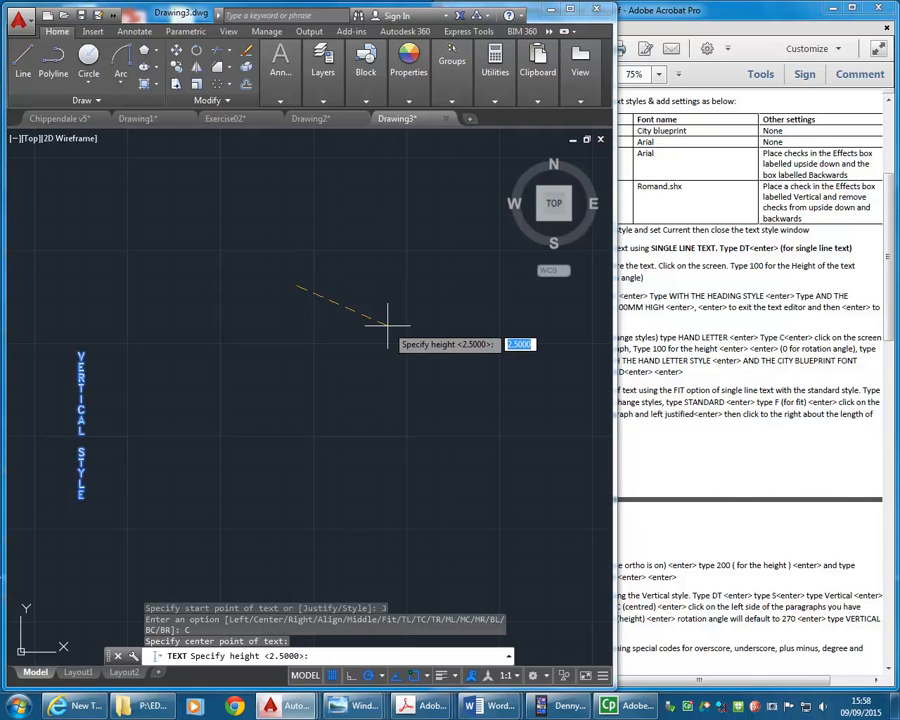
type("100")
key("Return")
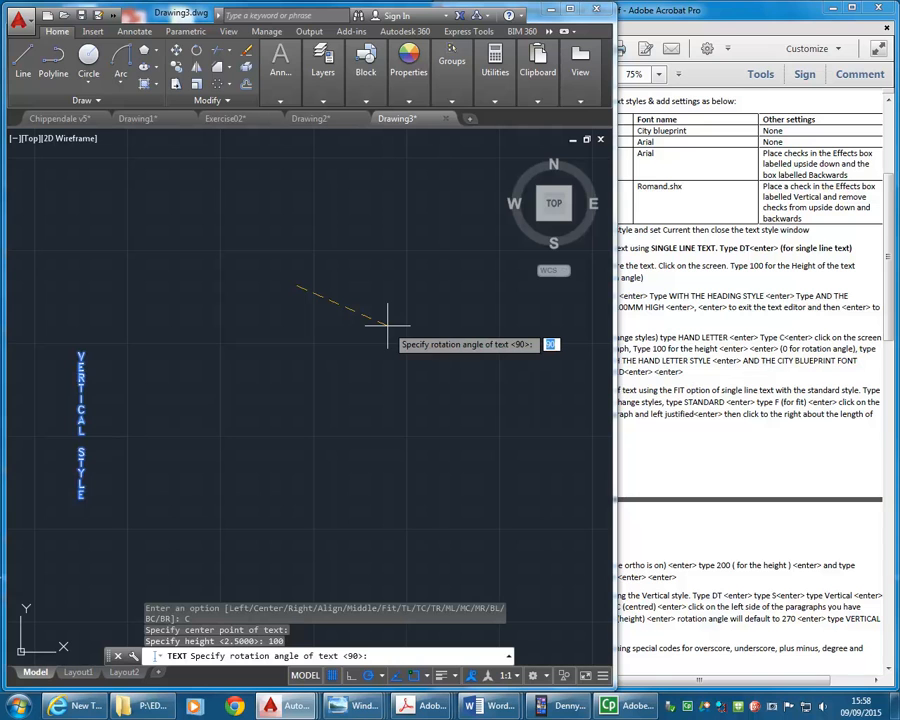
type("0")
key("Return")
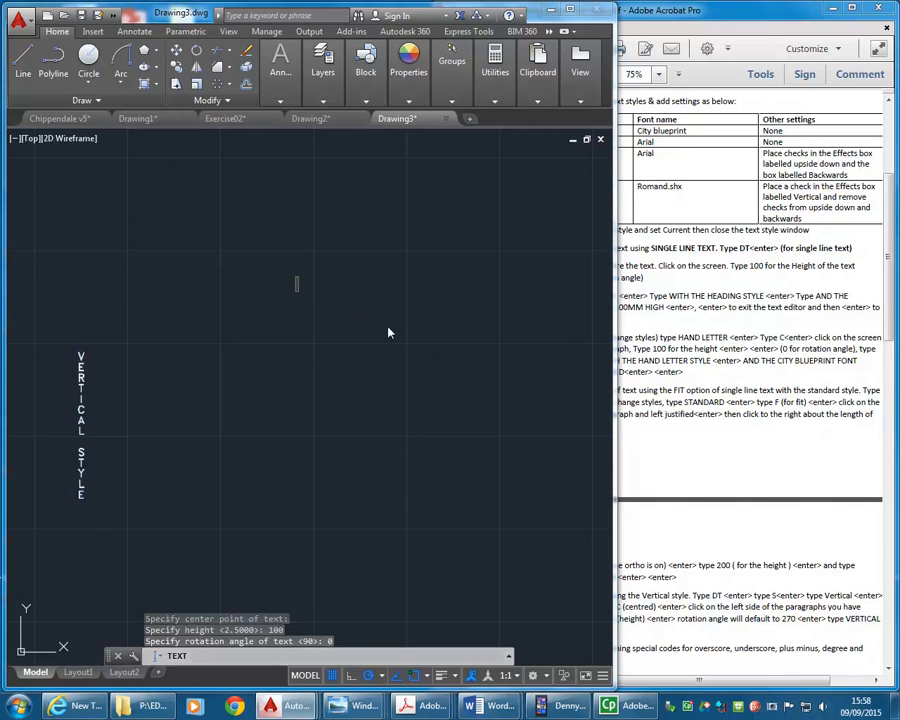
- Show the Portfolio _EXERCISE 5 sheet beside the drawing at 75%, with the whole hand-lettered paragraph in view
left_click(420, 705)
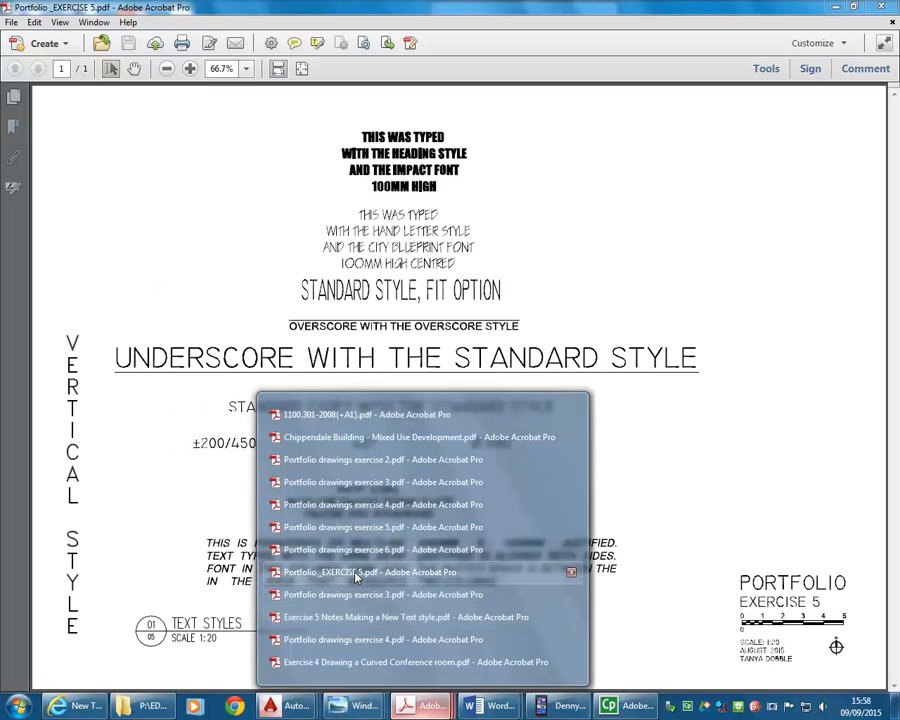
left_click(356, 574)
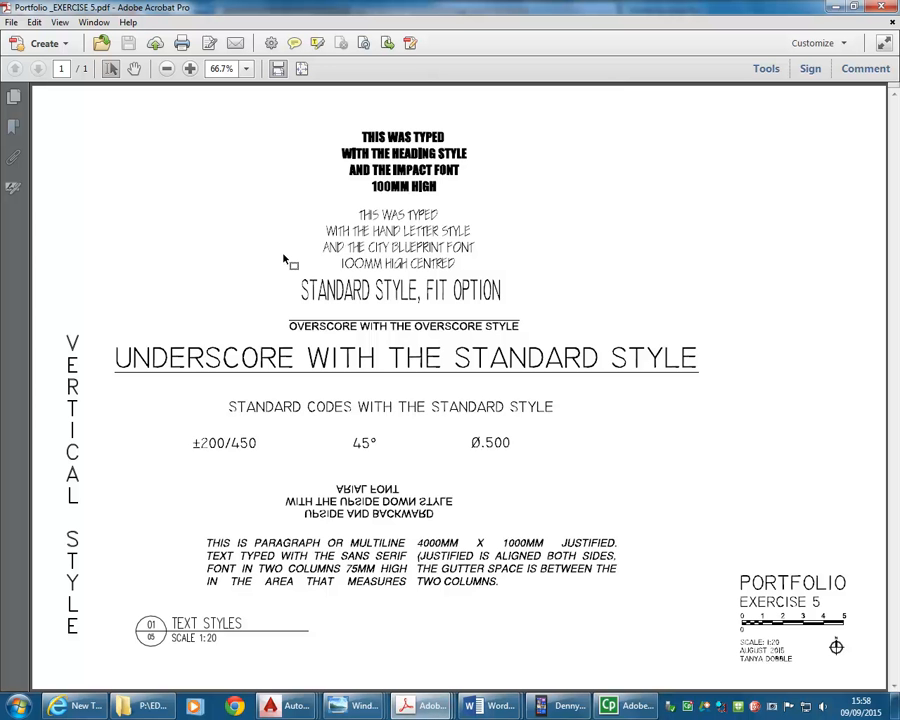
left_click(855, 8)
left_click_drag(457, 16, 897, 90)
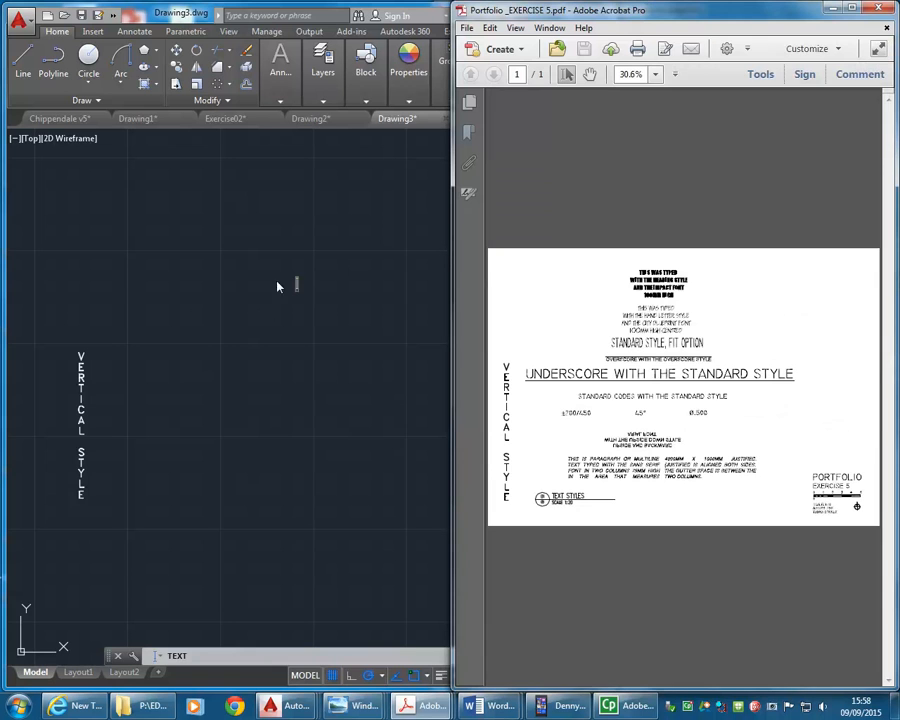
scroll(688, 299, "up", 4, "ctrl")
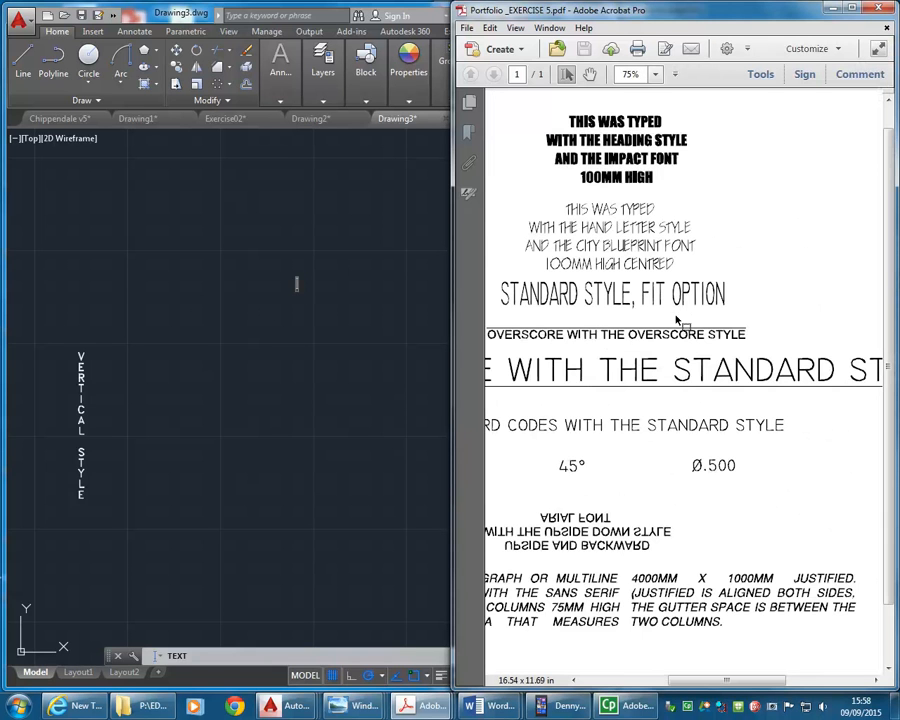
left_click(285, 281)
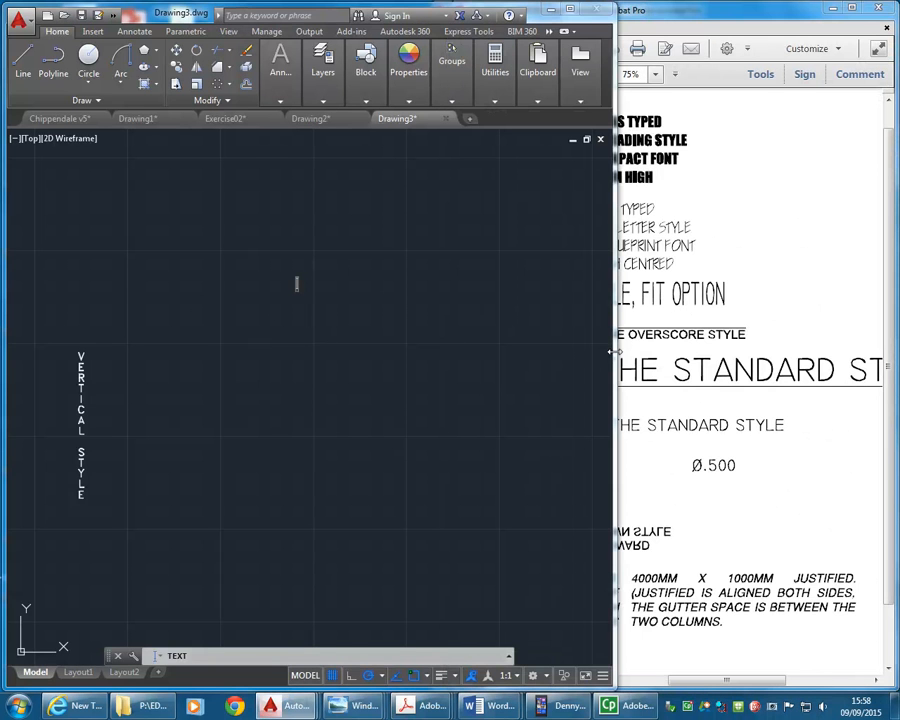
left_click(683, 123)
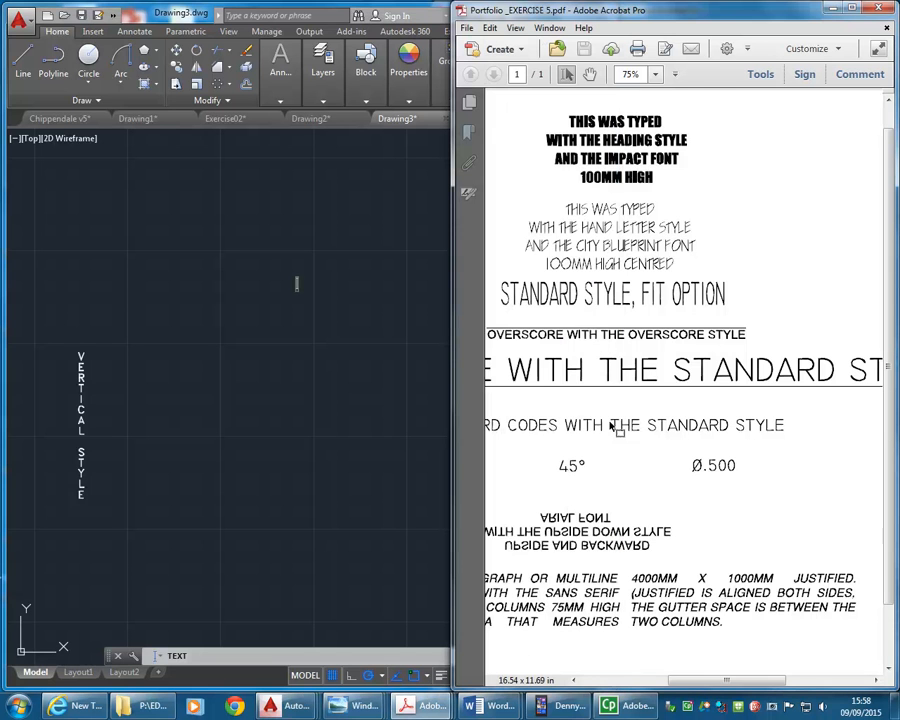
left_click_drag(730, 680, 684, 680)
- Enter the first two lines of the centred text, "THIS WAS TYPED" and "WITH THE HAND LETTER STYLE"
left_click(300, 282)
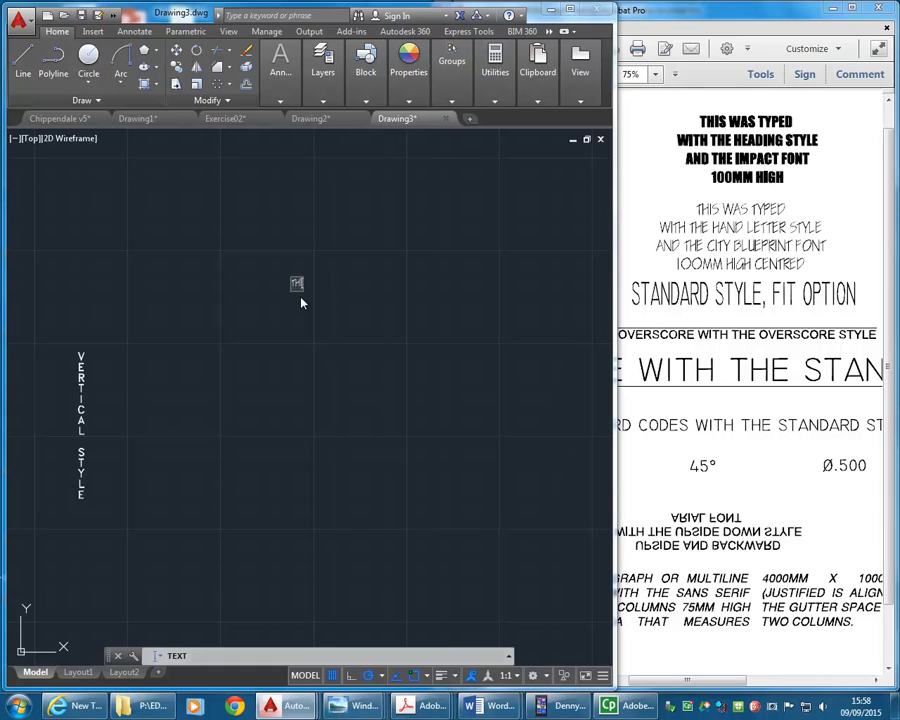
type("YPED")
key("Return")
type("WITH THE HAND LET")
type("E")
key("BackSpace")
key("BackSpace")
type("TTER STYLE")
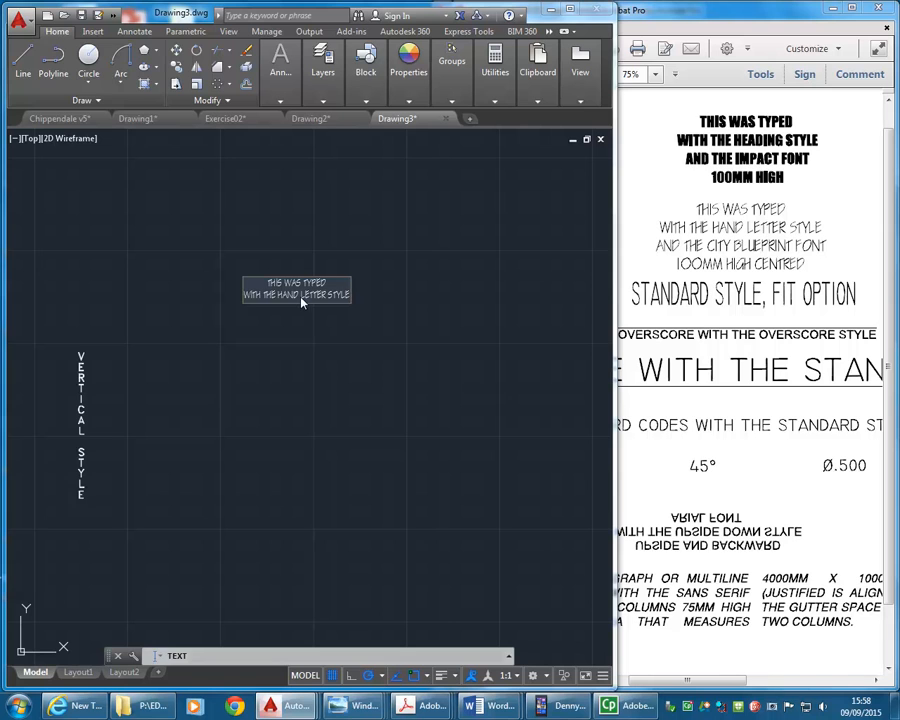
key("Return")
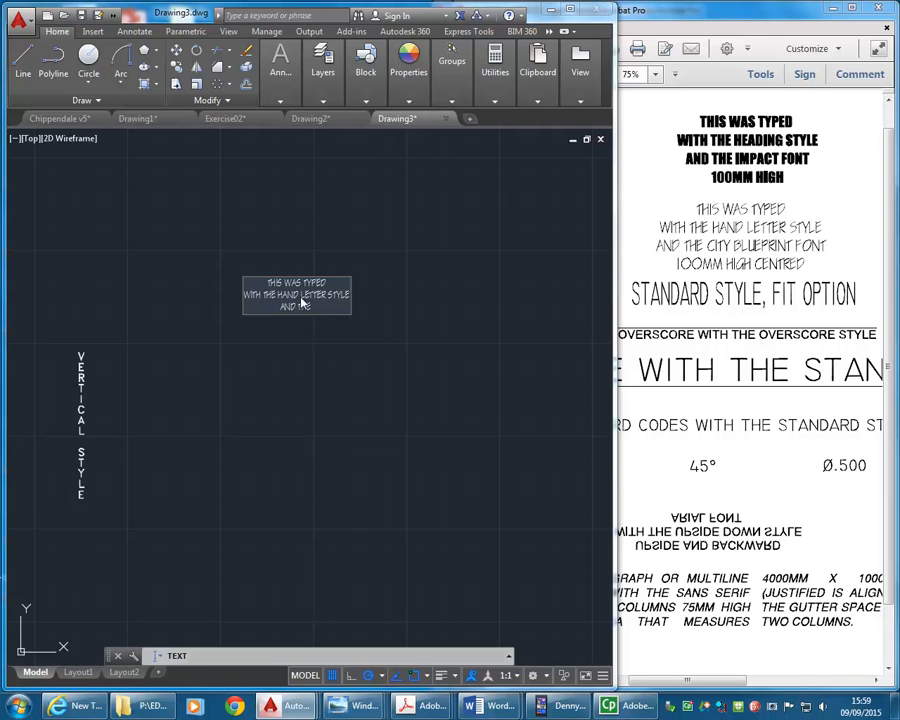
- Complete the hand-lettered paragraph with the lines "AND THE CITY BLUEPRINT FONT" and "100MM HIGH CENTRED", ending the text command
type("ITY BLUEPRINT FONT")
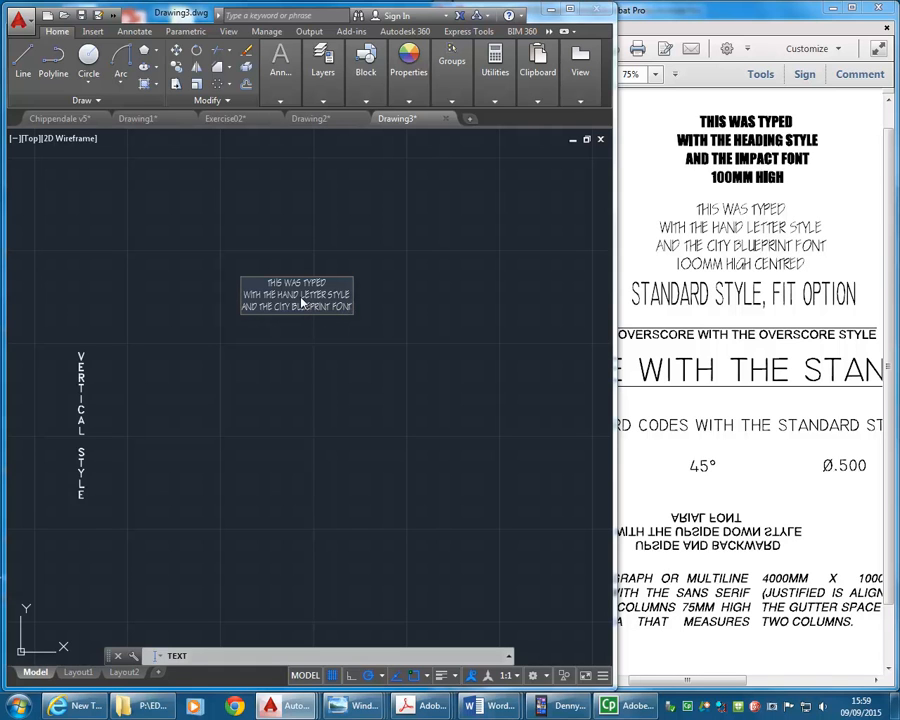
key("Return")
type("100")
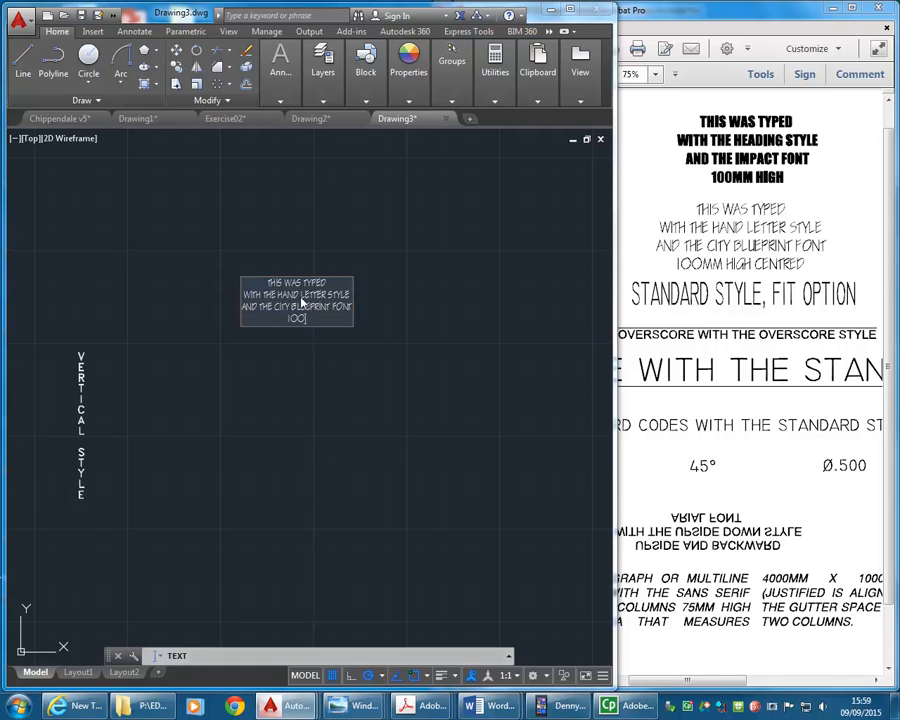
type("MM HIGH CENTRED")
key("Return")
key("Return")
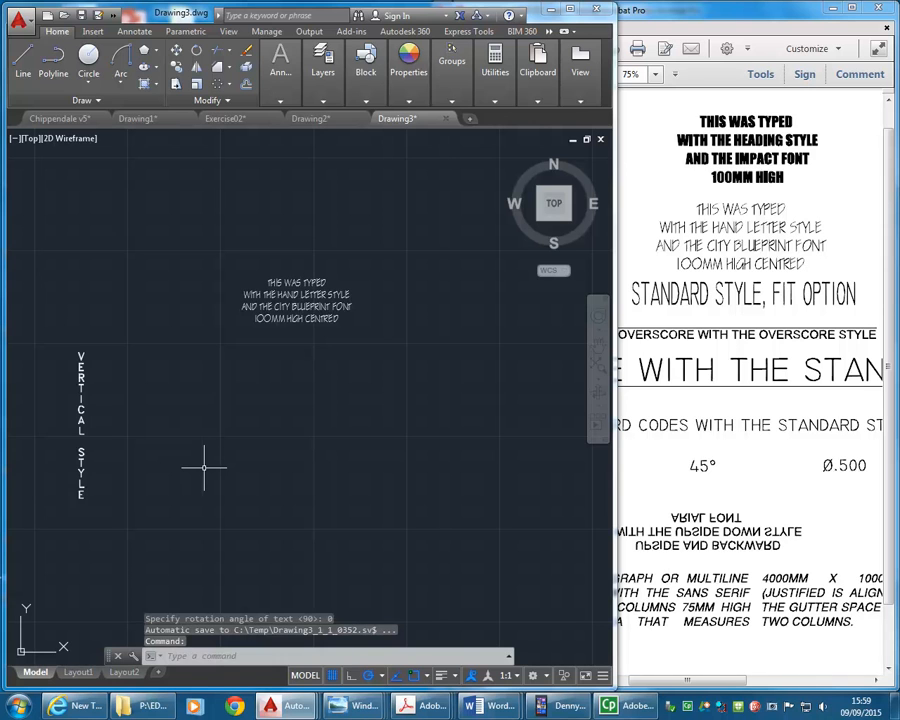
- Start Multiline Text and draw its text box just below the hand-lettered paragraph, slightly wider than the paragraph
left_click(280, 69)
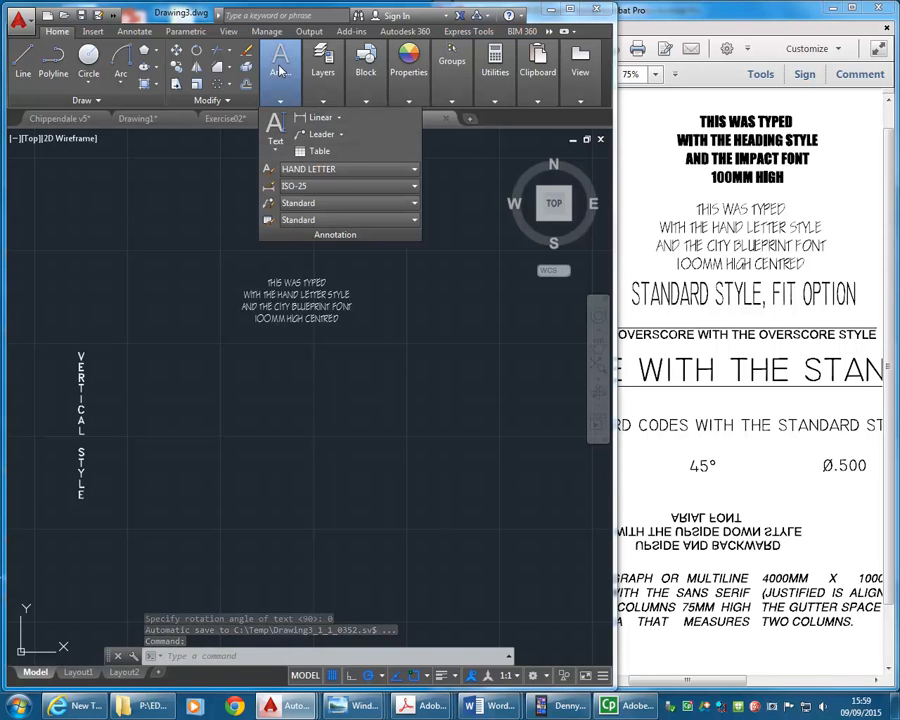
left_click(275, 145)
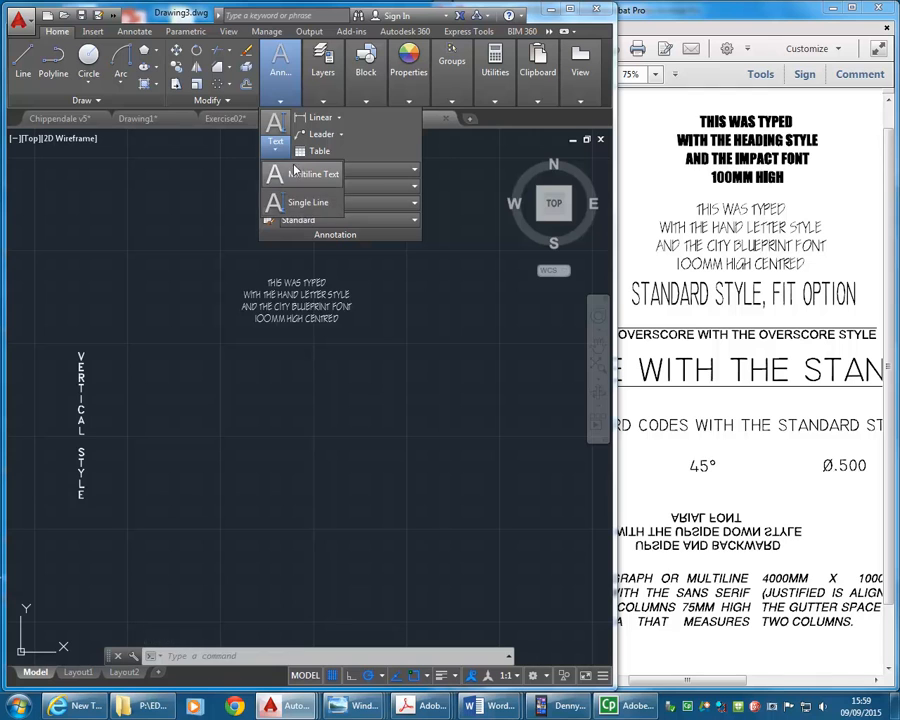
left_click(293, 176)
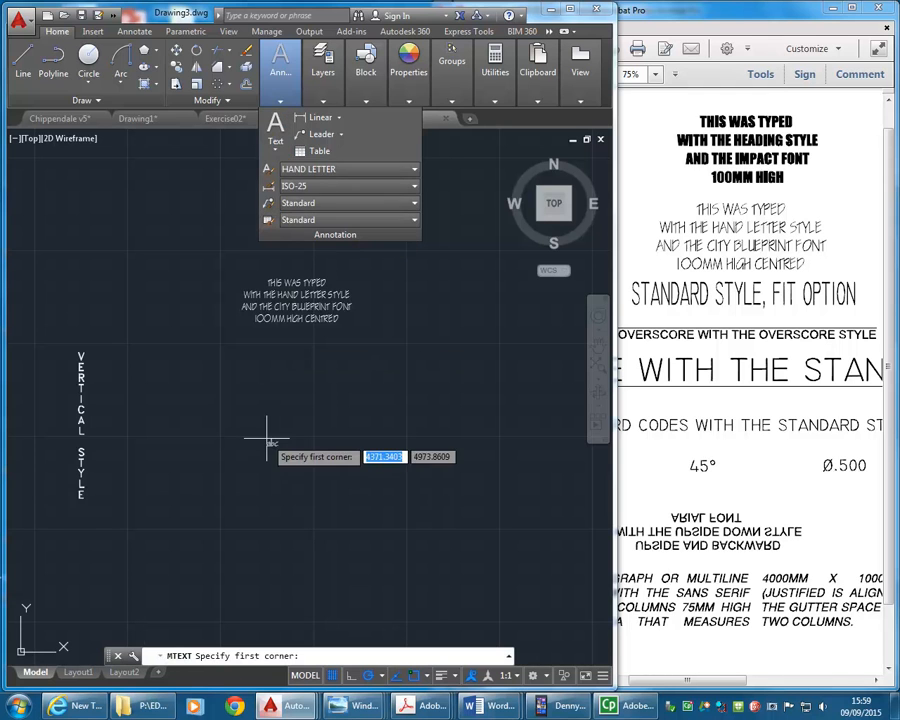
scroll(251, 367, "down", 2)
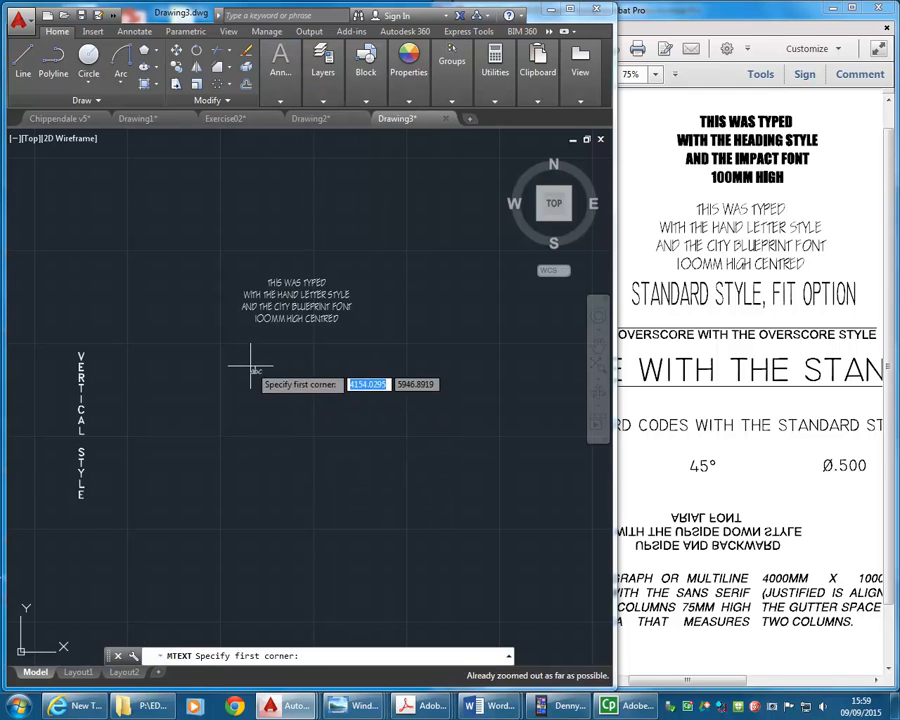
middle_click_drag(251, 367, 266, 367)
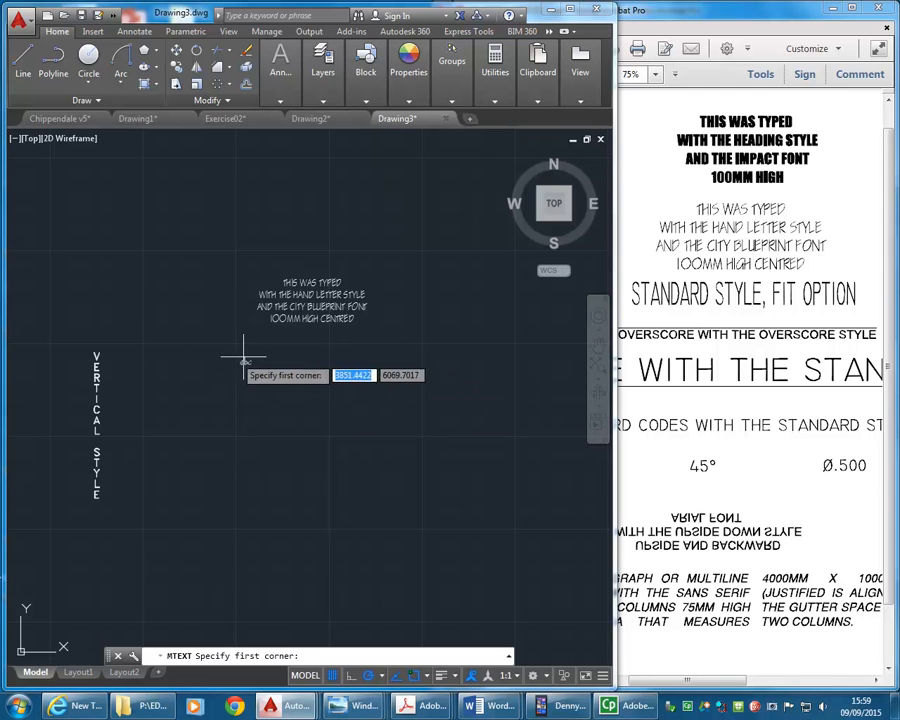
left_click(241, 345)
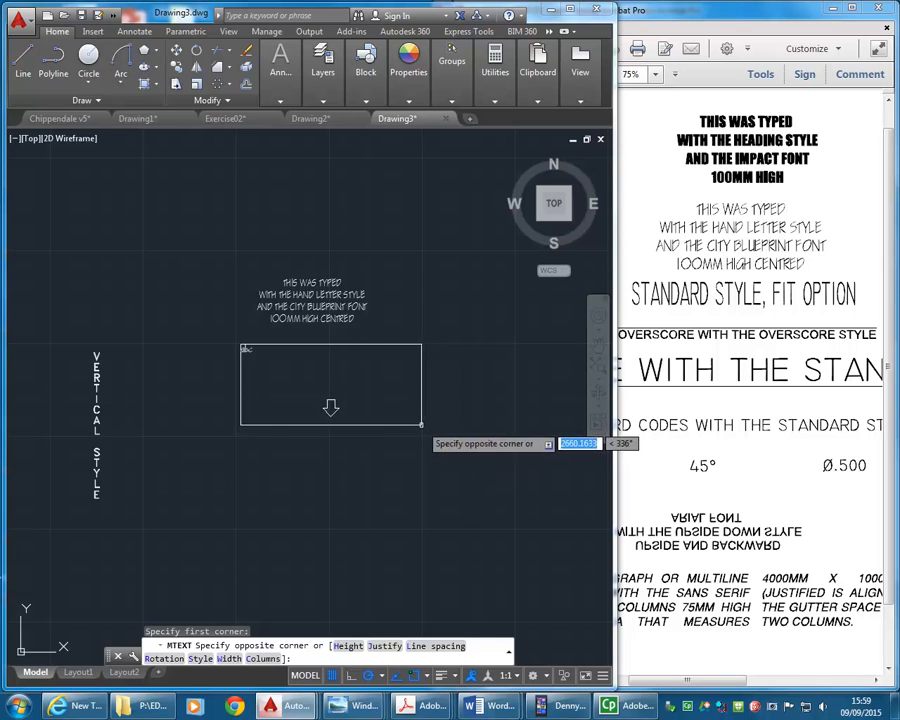
left_click(422, 429)
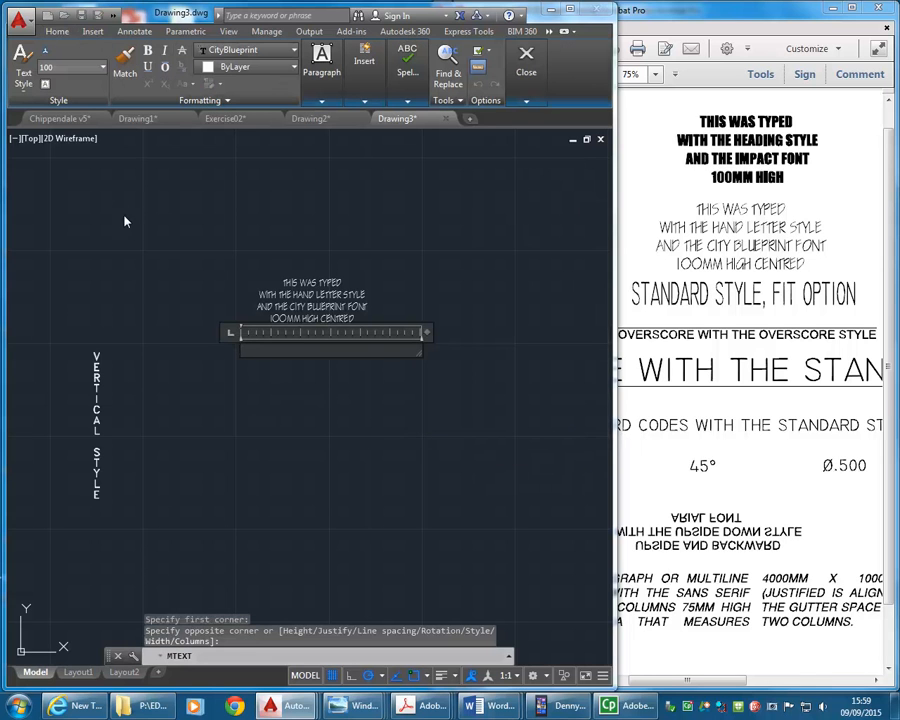
- Set the multiline text to the Standard text style and centre its paragraph alignment
left_click(24, 82)
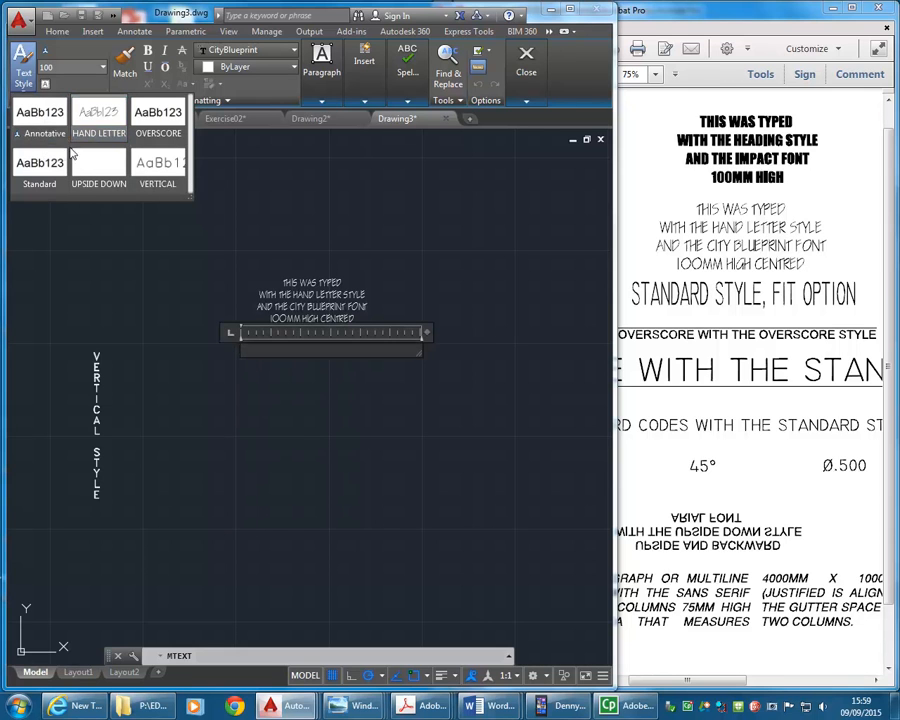
left_click(40, 163)
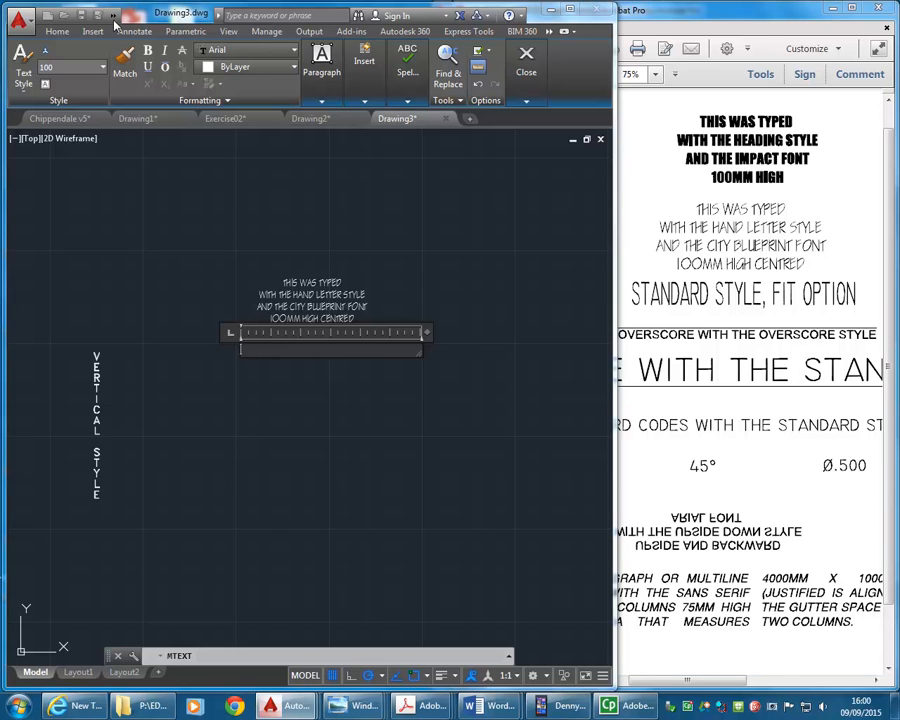
left_click(318, 72)
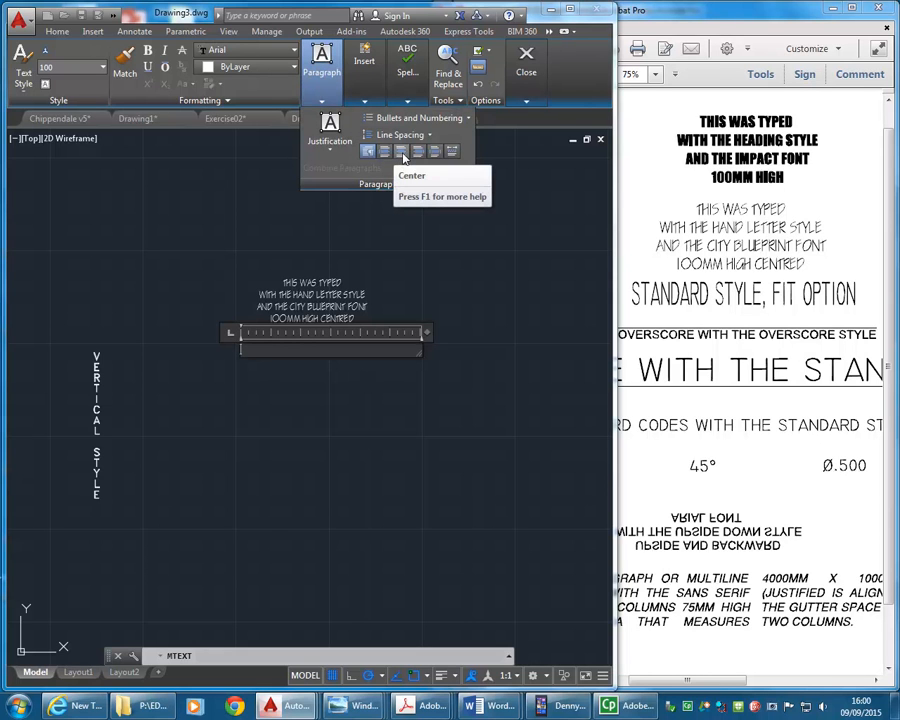
left_click(402, 153)
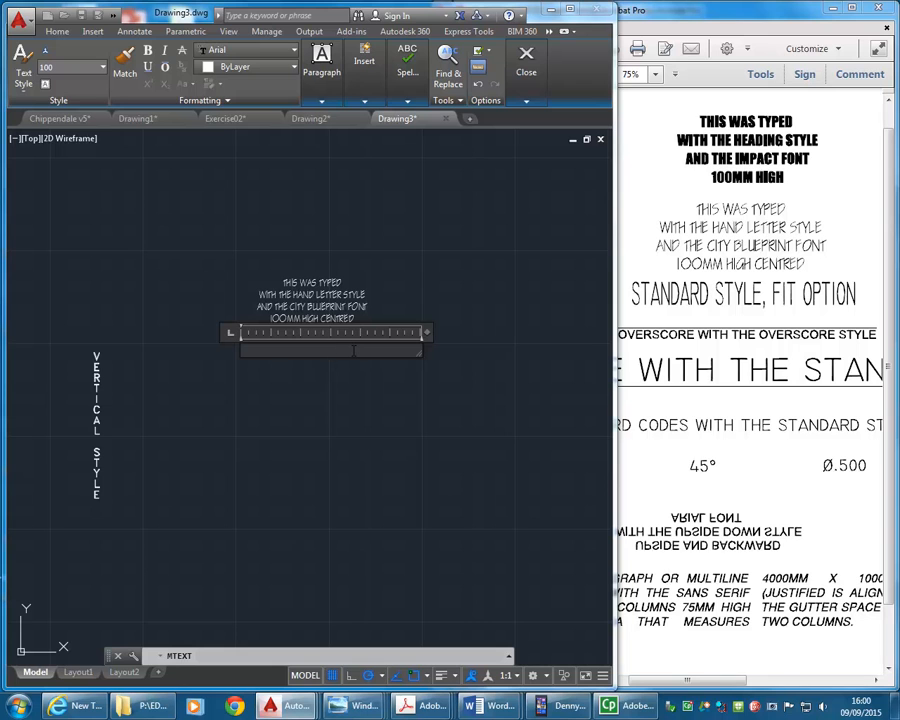
- Write the multiline text "THIS WAS TYPED WITH", "WITH THE", a blank line, "STANDARD", "TEXT STYLE" on separate lines and close the editor
type("THIS WAS TYPED WITH")
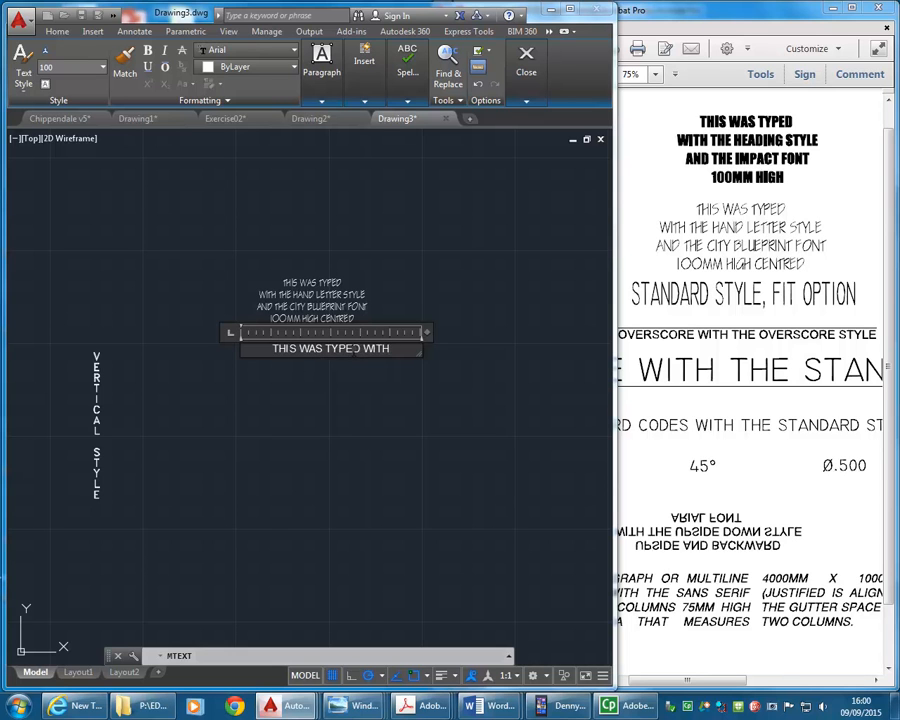
key("Return")
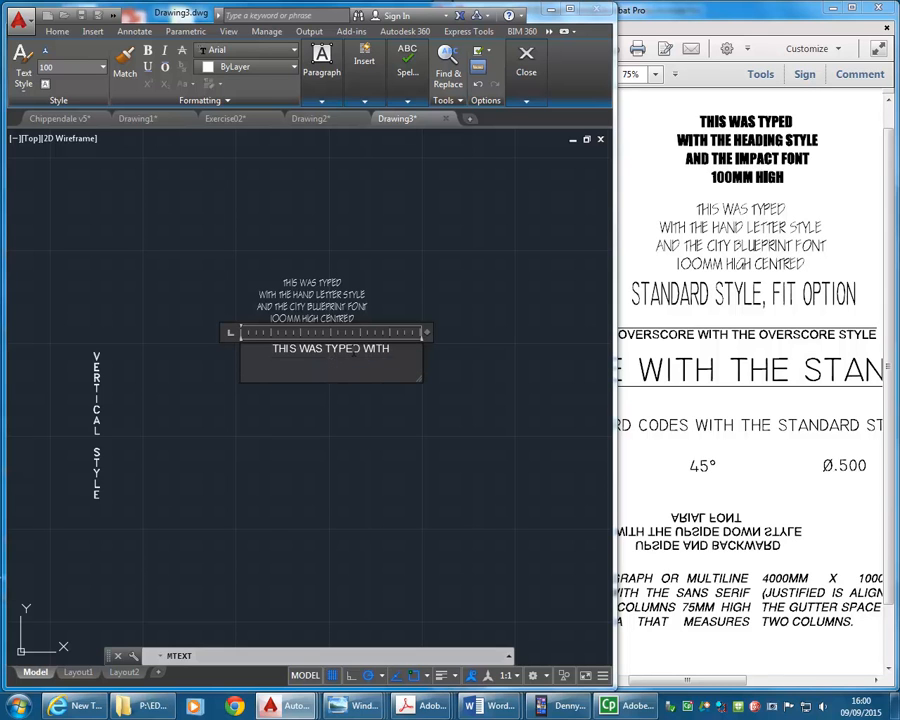
key("Return")
key("BackSpace")
key("BackSpace")
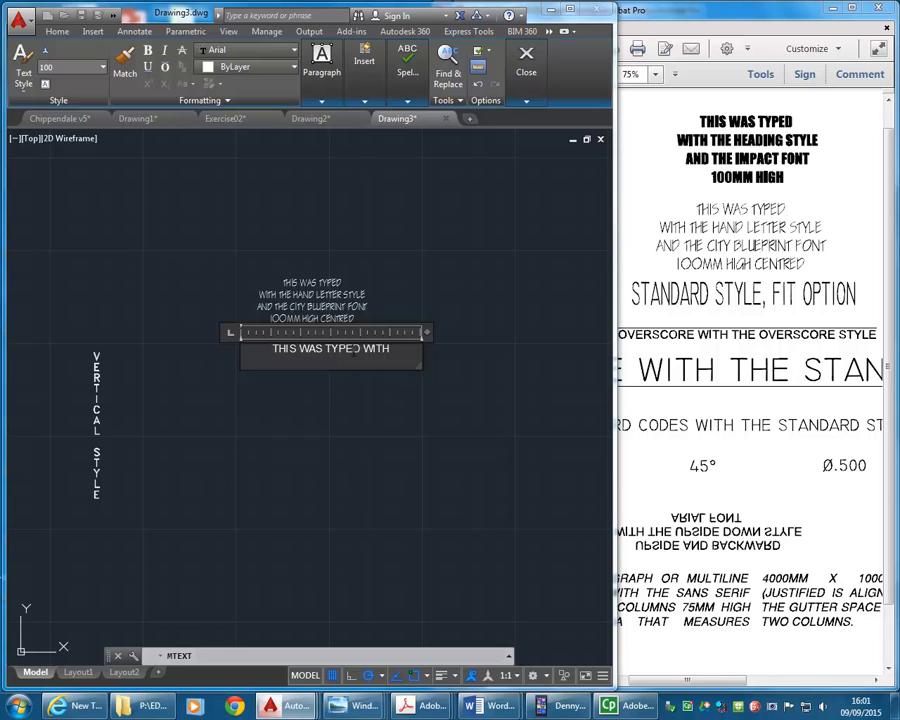
type("WITH THE")
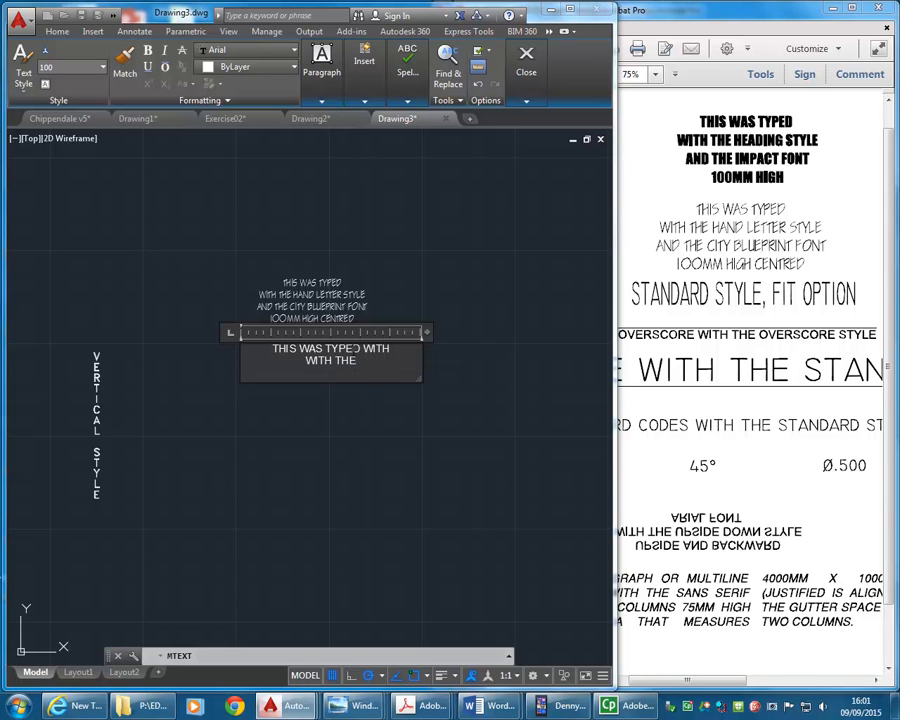
key("Return")
key("Return")
type("STANDARD")
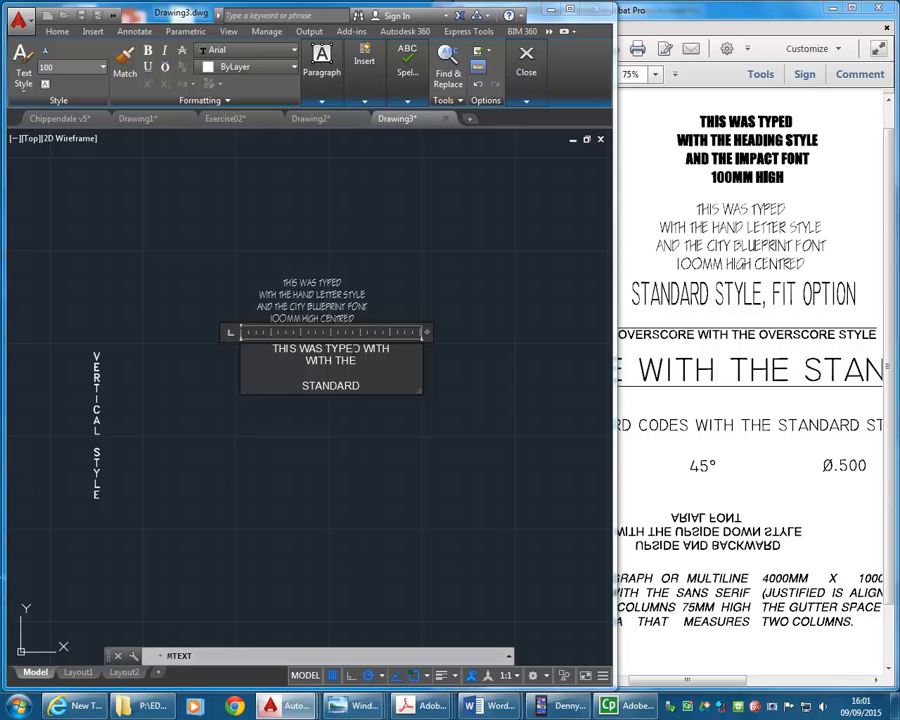
key("Return")
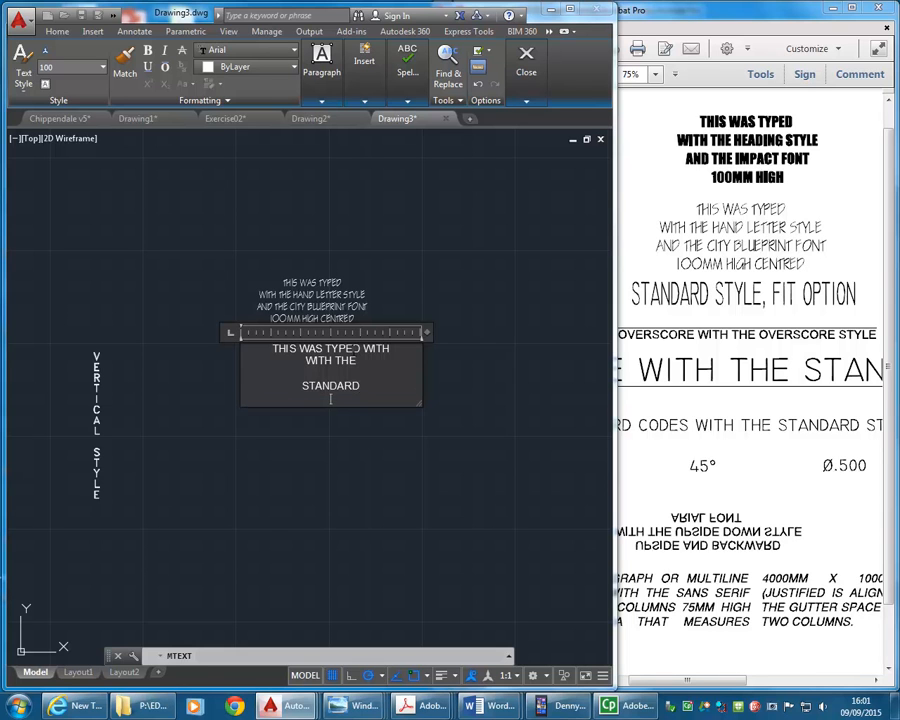
type("TEXT STYLE")
left_click(419, 483)
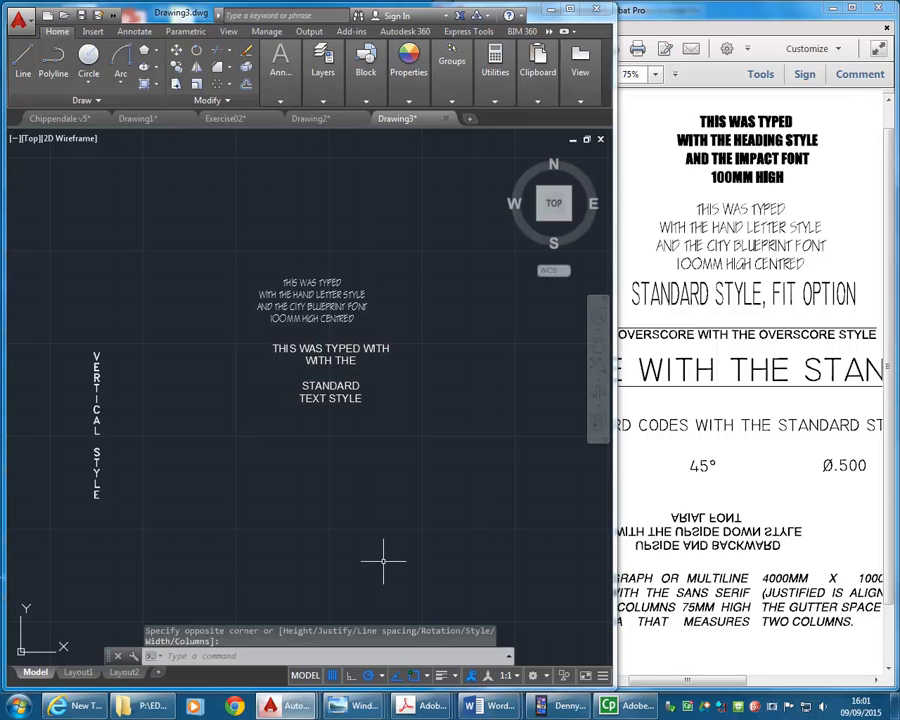
- Examine the texts and overall layout of the Portfolio _EXERCISE 5 sheet against the drawing, ending back in the drawing
middle_click_drag(299, 402, 290, 402)
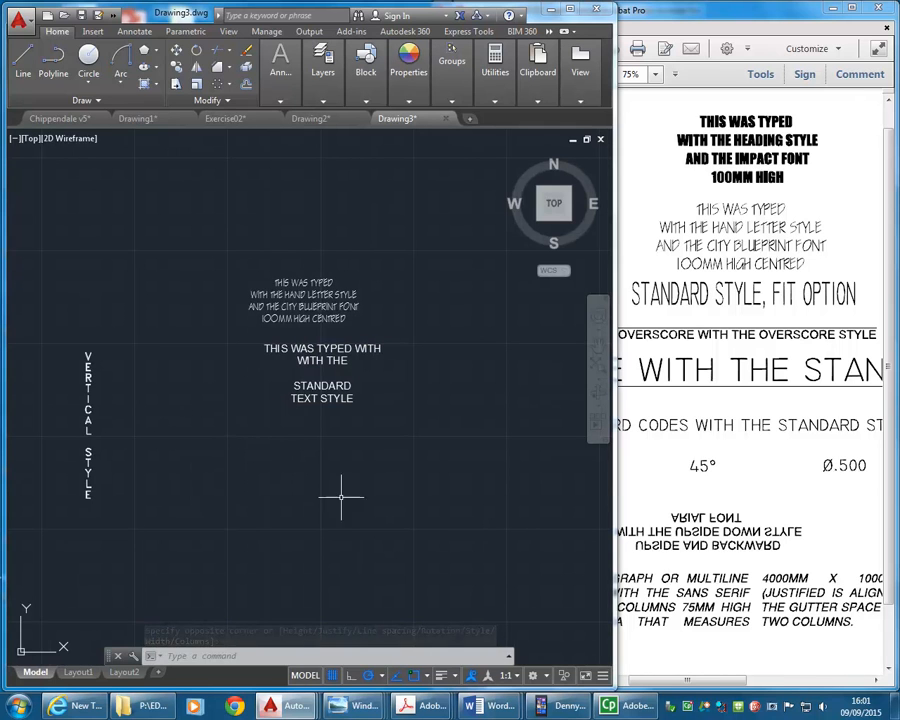
left_click(703, 470)
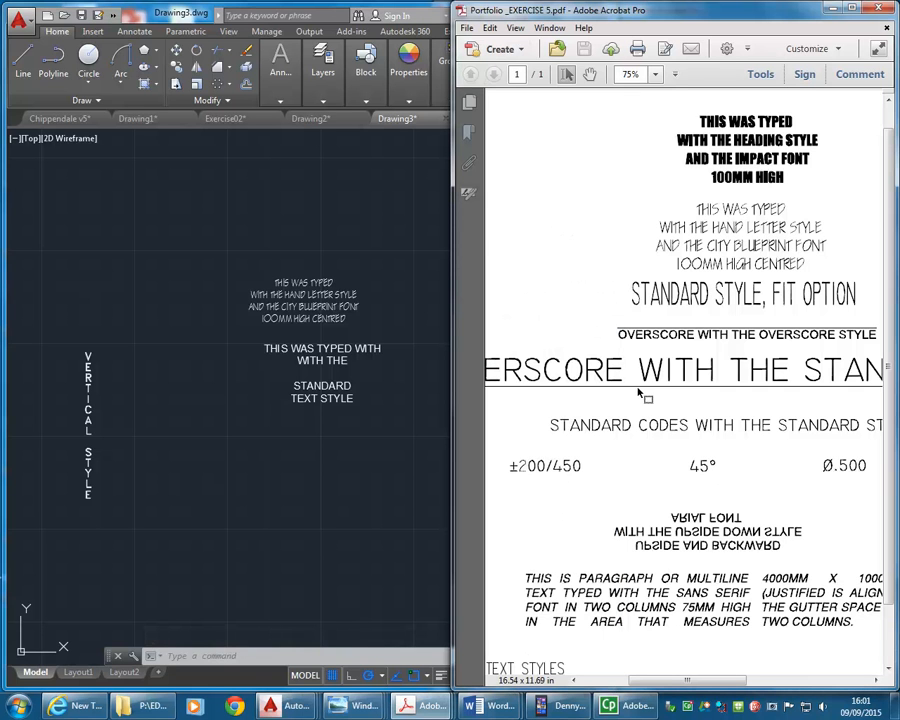
scroll(640, 392, "down", 1, "ctrl")
scroll(640, 393, "down", 1, "ctrl")
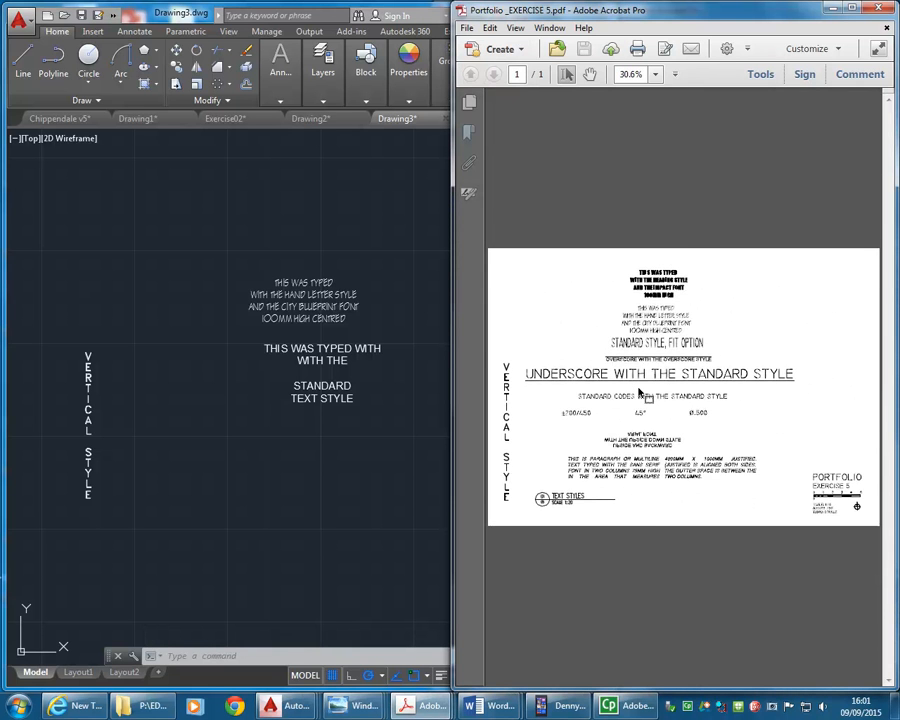
scroll(640, 393, "up", 1, "ctrl")
scroll(703, 382, "up", 1, "ctrl")
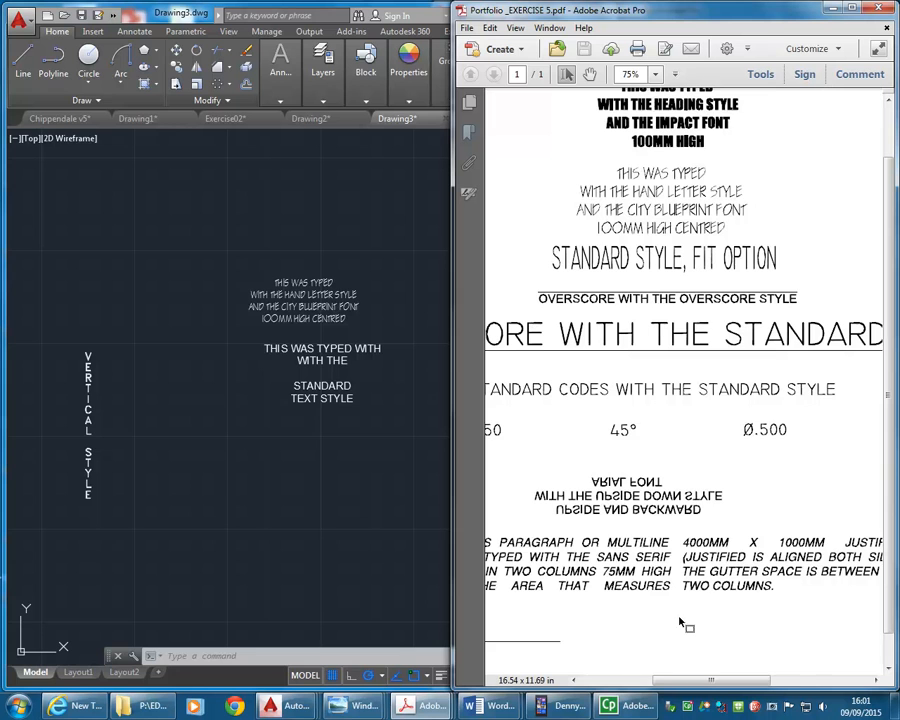
left_click_drag(700, 681, 675, 681)
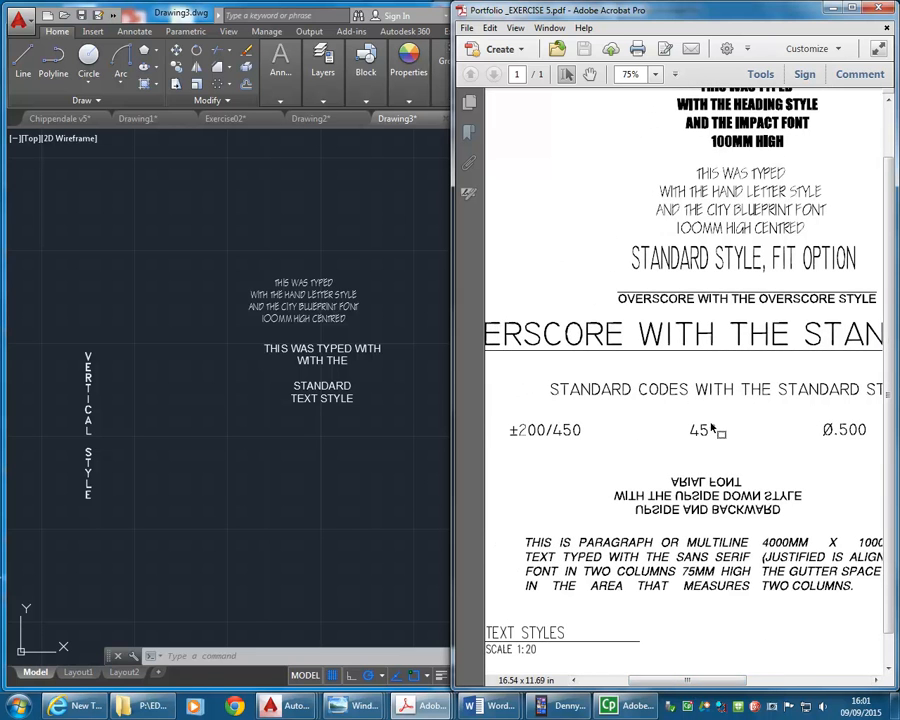
scroll(612, 431, "down", 1, "ctrl")
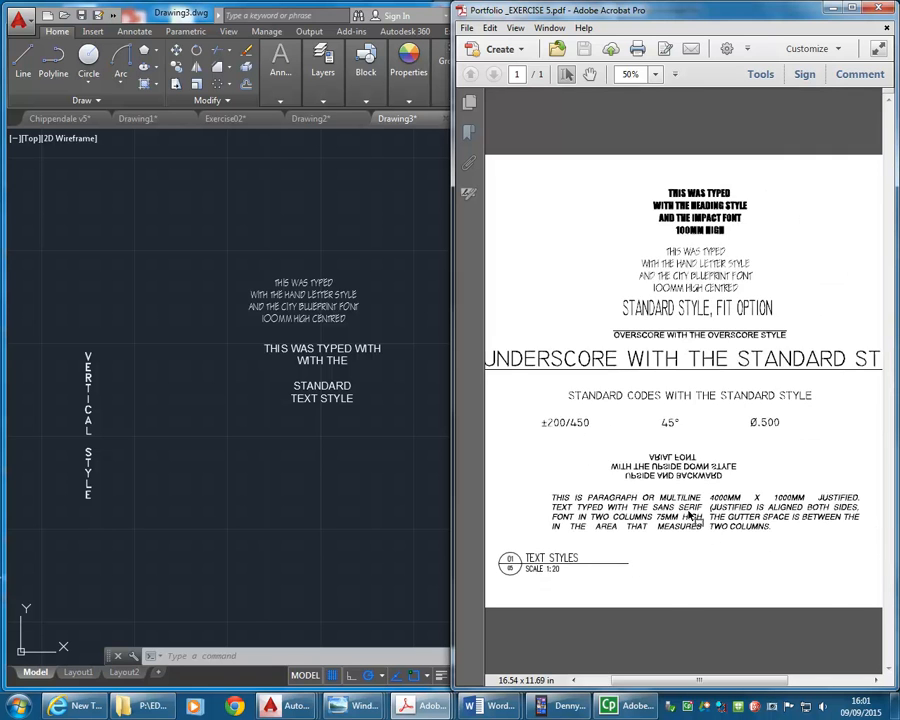
scroll(690, 515, "down", 1, "ctrl")
scroll(703, 508, "up", 2, "ctrl")
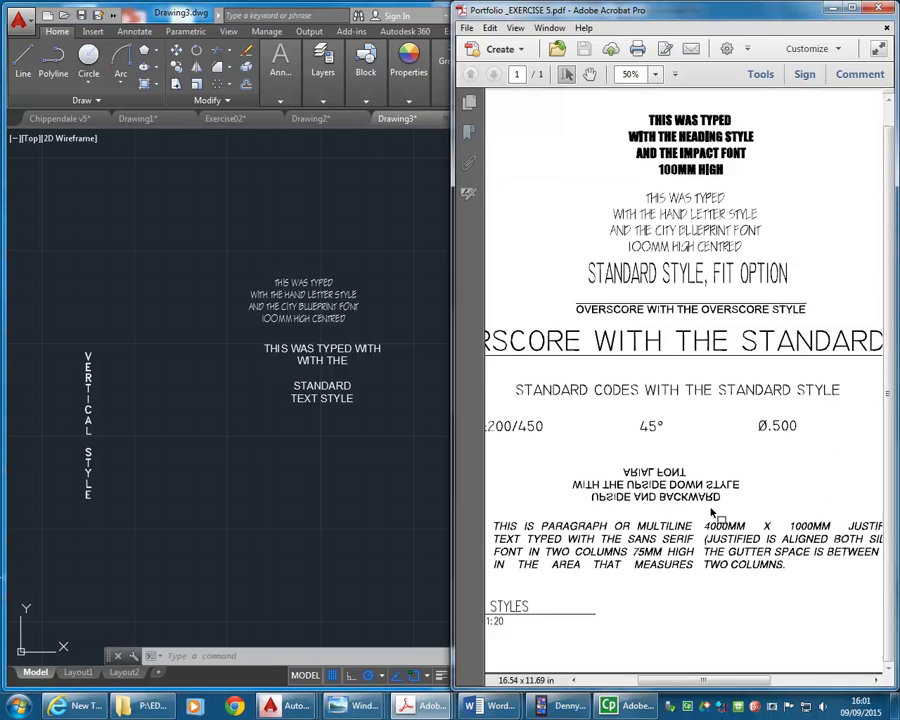
scroll(711, 511, "up", 1, "ctrl")
scroll(615, 330, "down", 1, "ctrl")
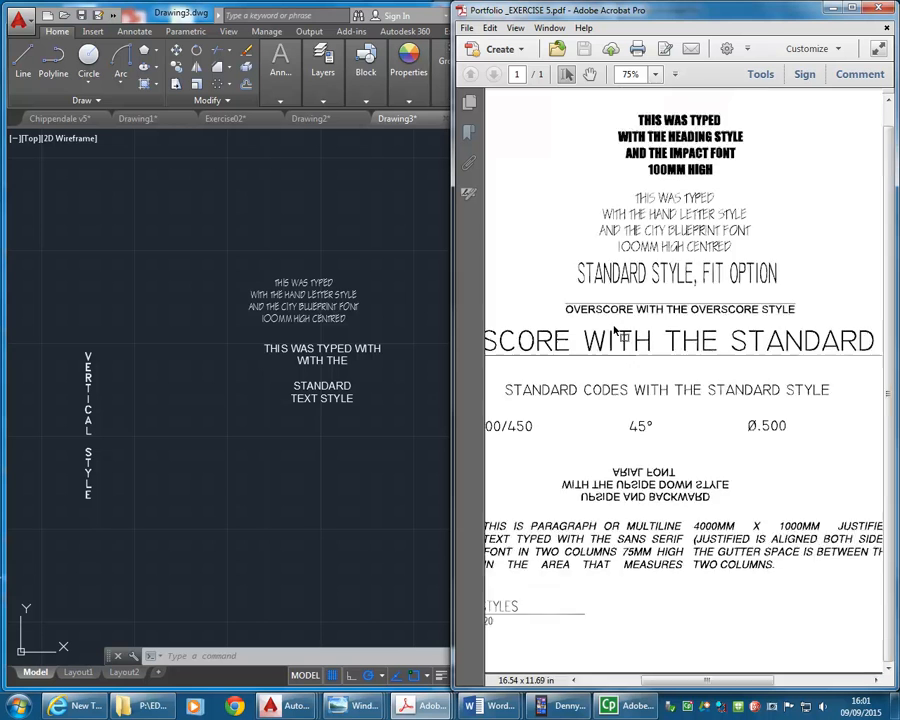
key("ctrl+0")
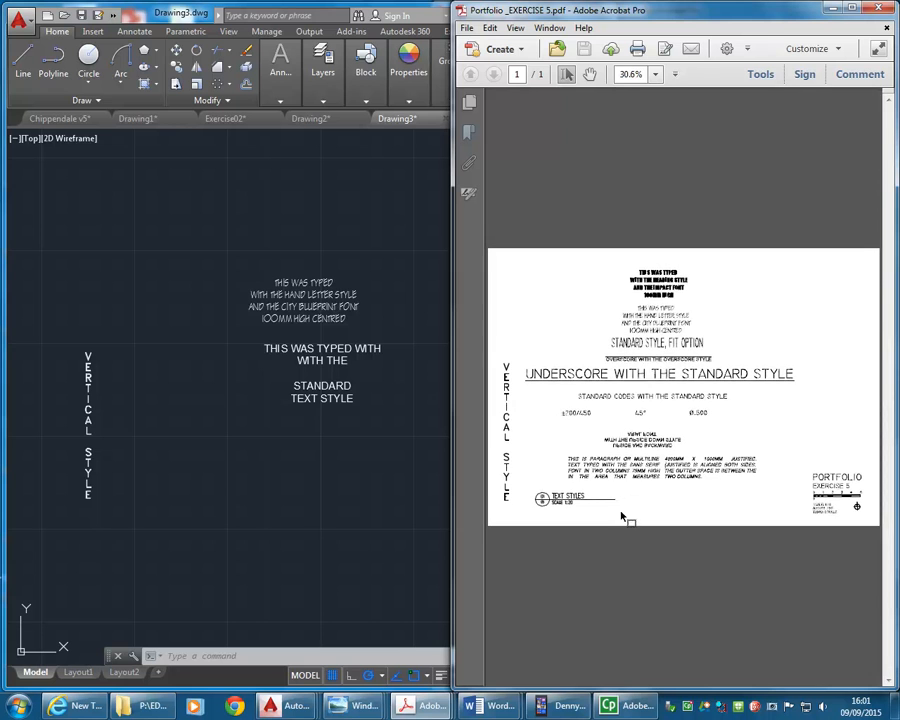
left_click(243, 453)
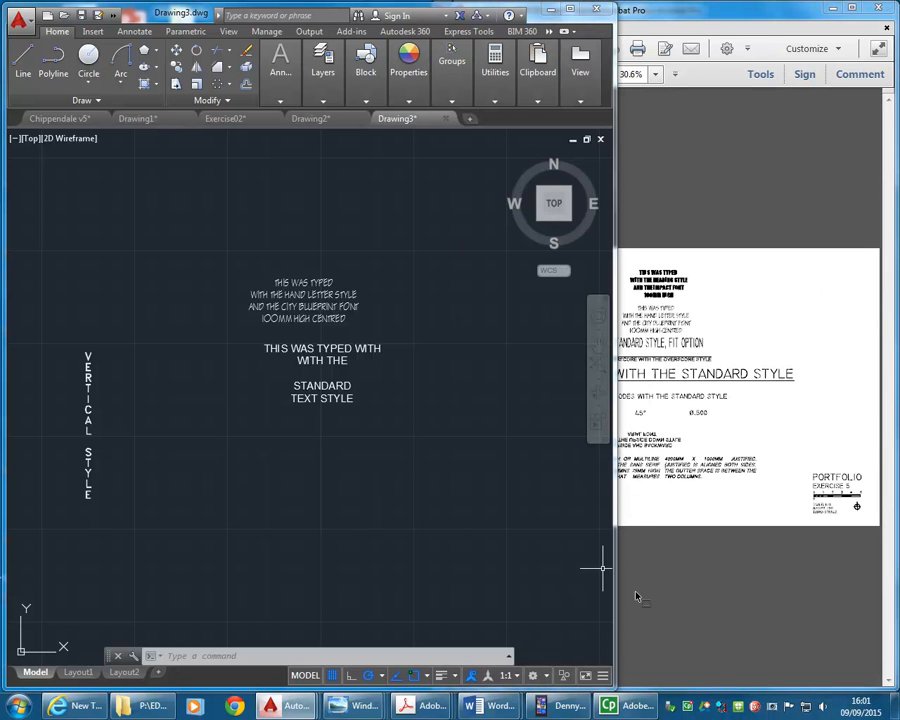